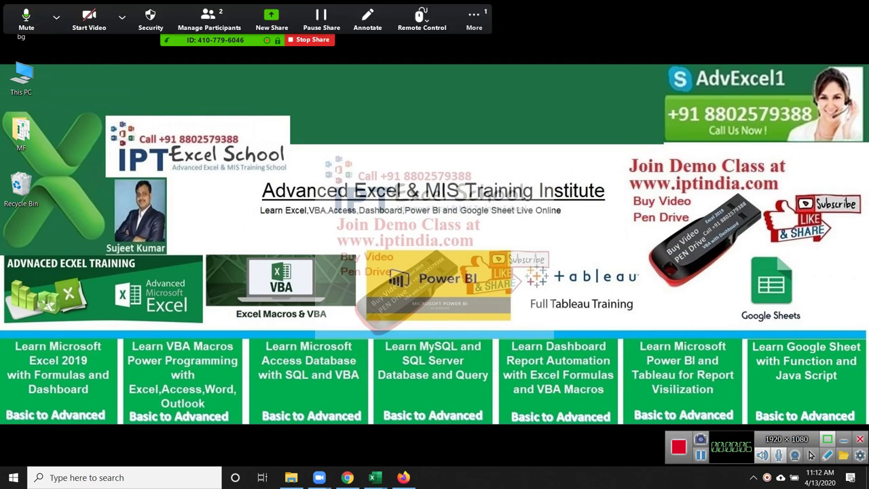
Dismiss the meeting options, then launch PowerPoint from Windows Search with 'po'.
left_click(474, 19)
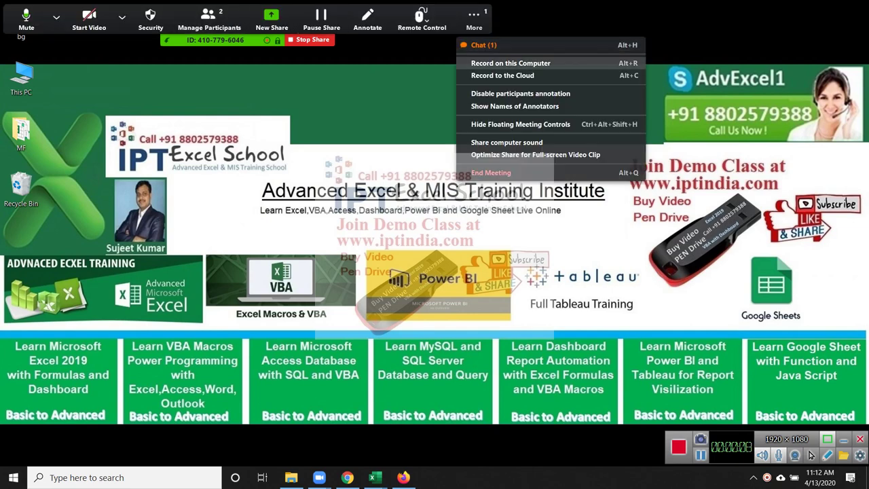
left_click(510, 64)
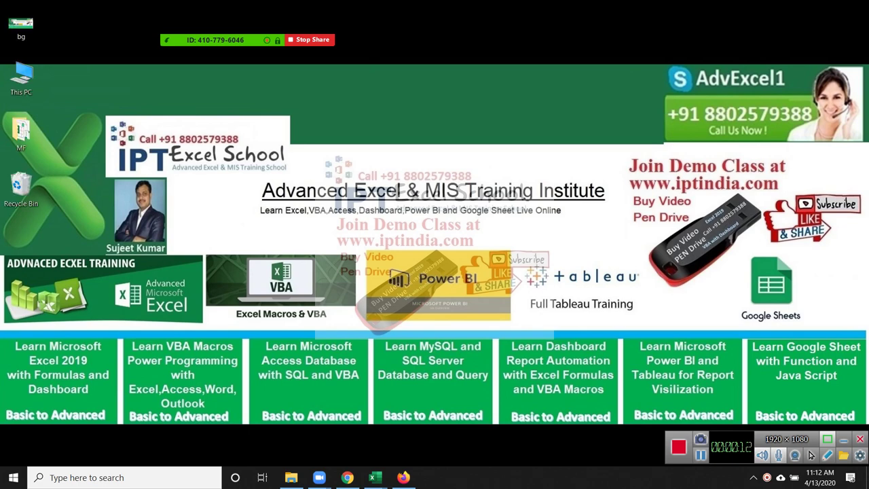
key("super")
type("po")
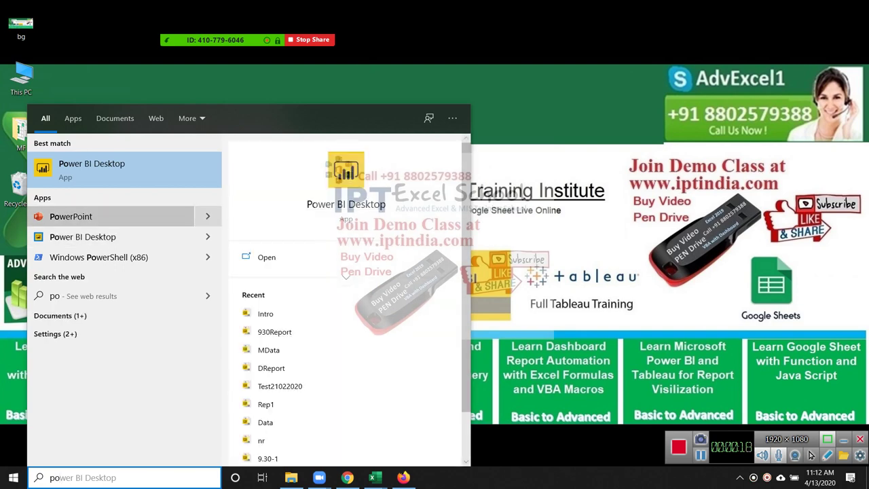
key("Return")
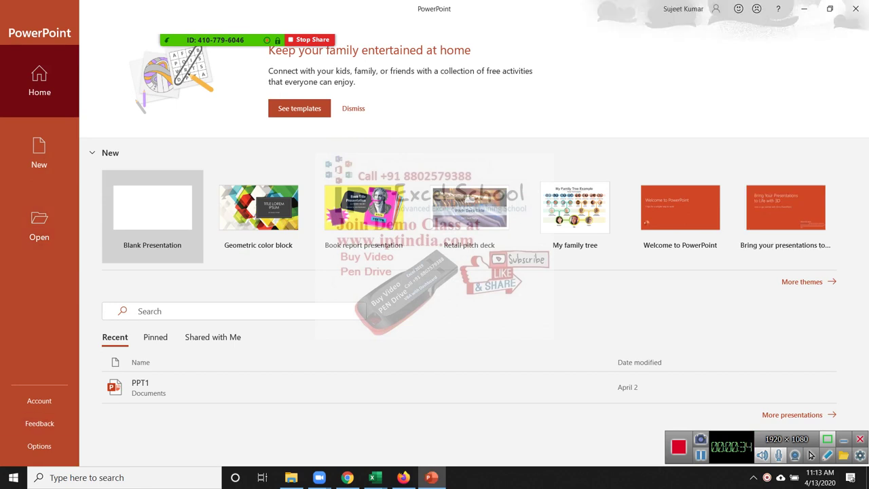
Start a blank presentation and delete slide 1's title and subtitle placeholders.
key("Escape")
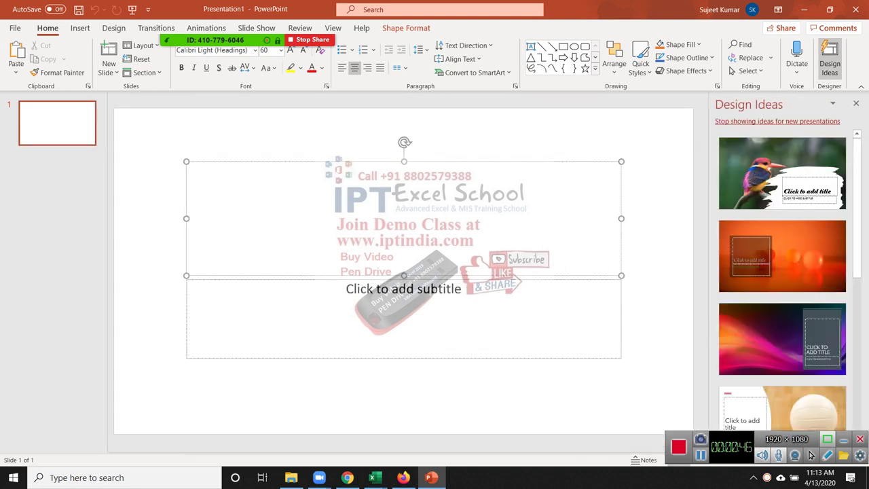
key("Escape")
key("Delete")
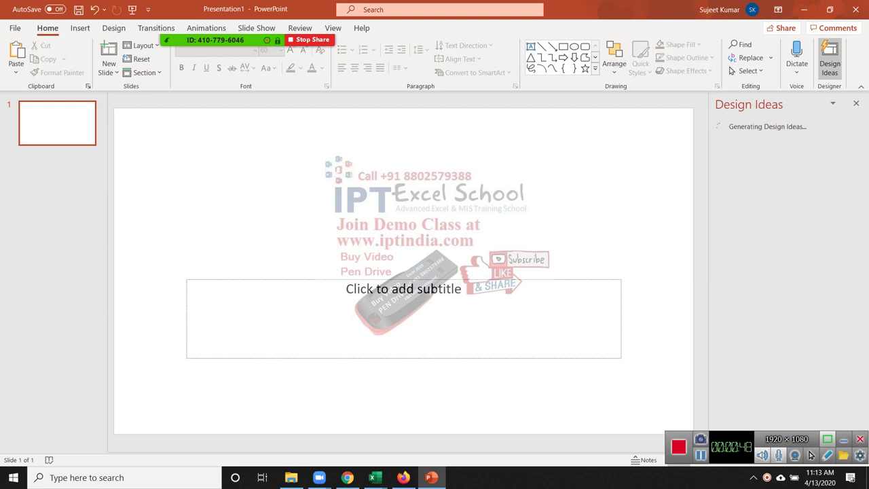
key("Delete")
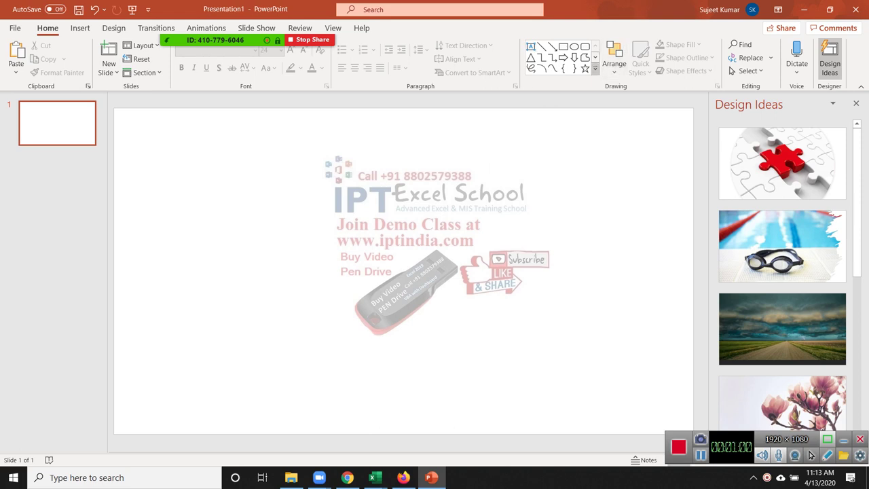
Expand the Home tab's Drawing shapes gallery to reach the Line shape.
left_click(595, 69)
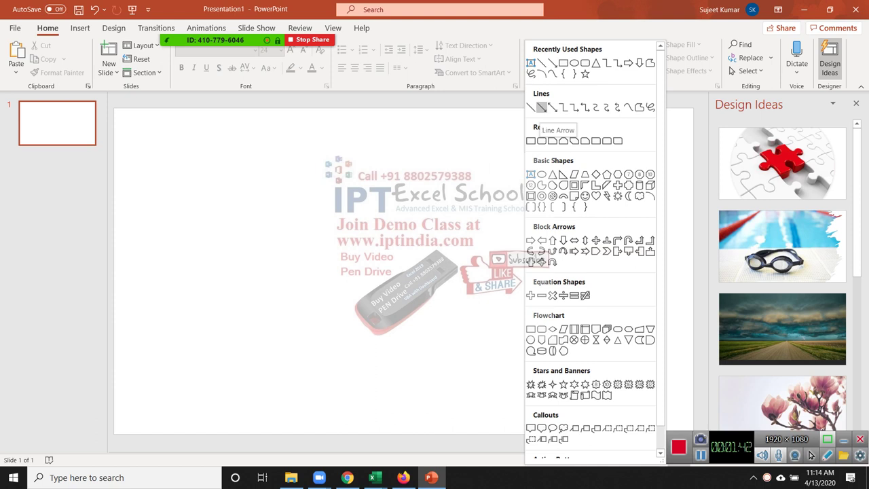
Draw a horizontal straight line across the upper middle of the slide.
left_click(532, 107)
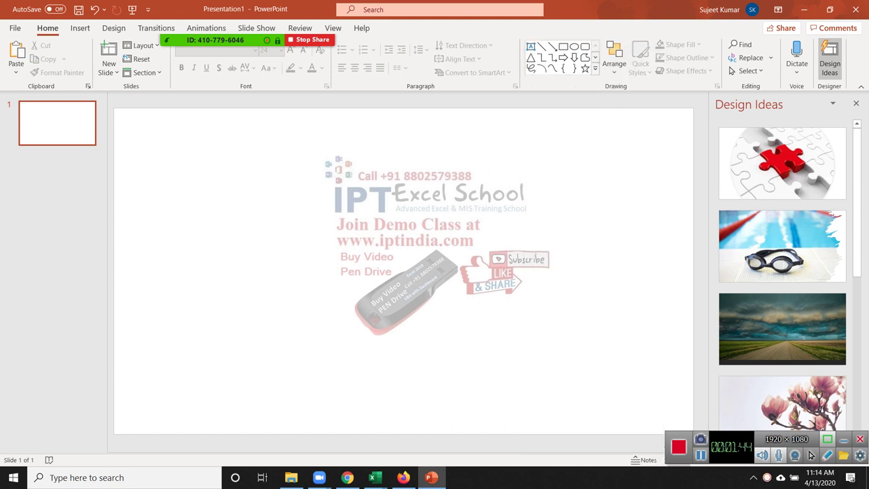
mouse_move(240, 193)
left_mouse_down()
mouse_move(408, 200)
mouse_move(490, 186)
mouse_move(504, 193)
left_mouse_up()
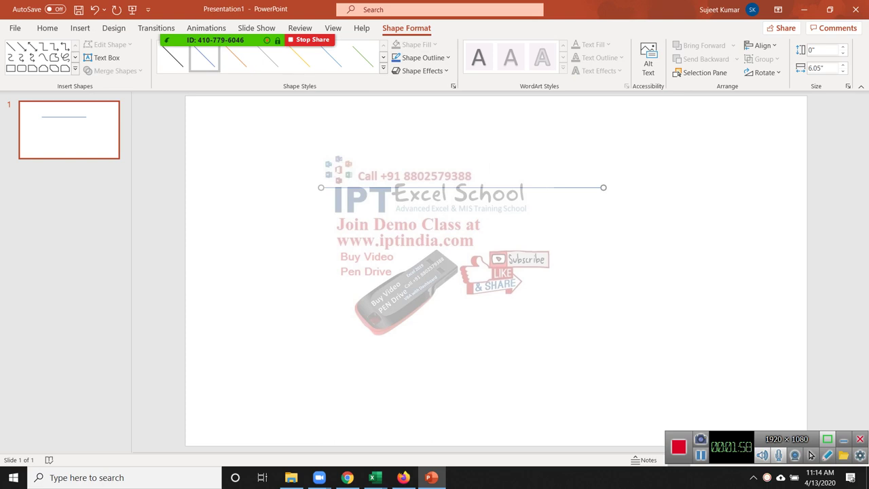
key("Escape")
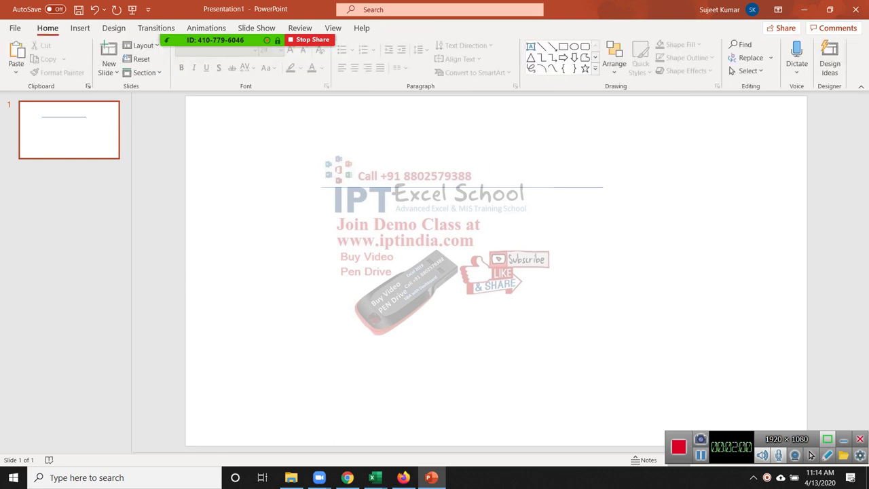
Bring up the full Shapes gallery again from the Home tab.
left_click(80, 28)
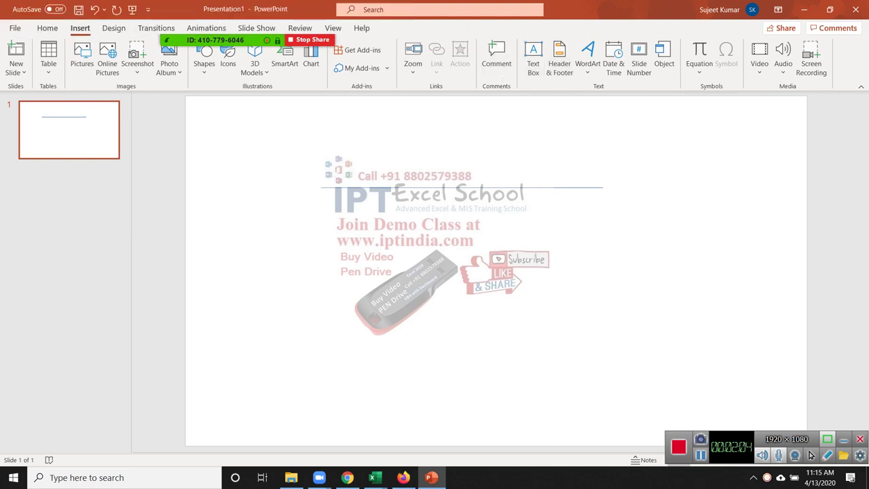
left_click(48, 28)
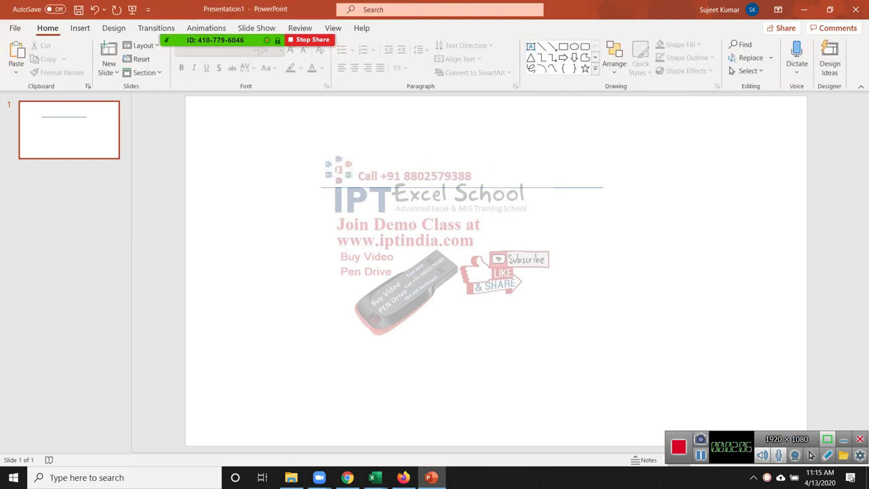
left_click(595, 70)
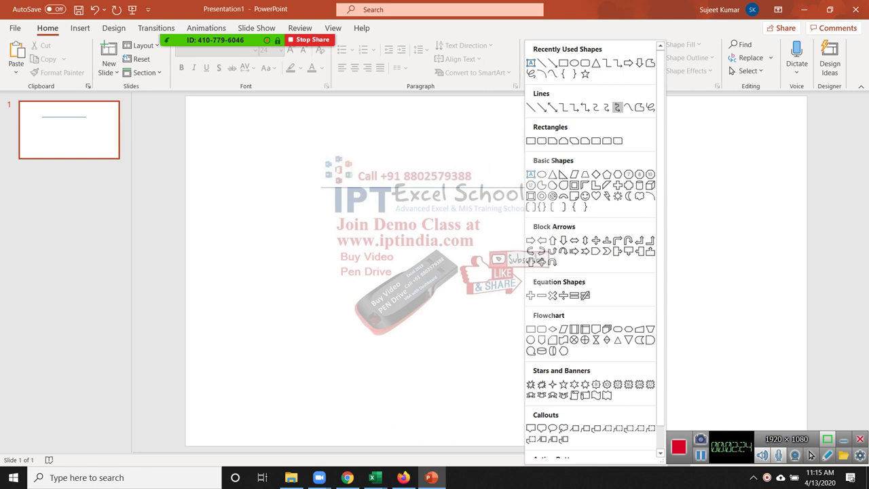
Draw a short elbow connector hanging down from the line.
left_click(618, 108)
left_click_drag(426, 204, 448, 299)
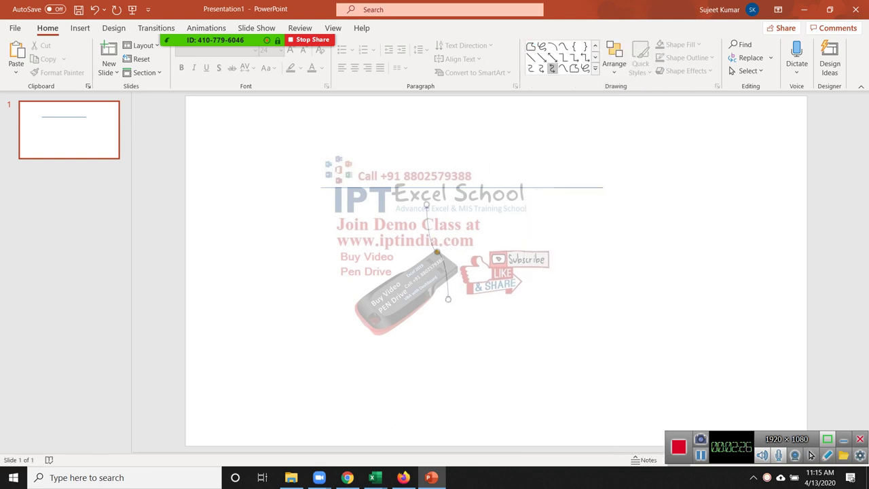
key("Escape")
Draw a large closed Curve shape with several bends across the slide.
left_click(595, 68)
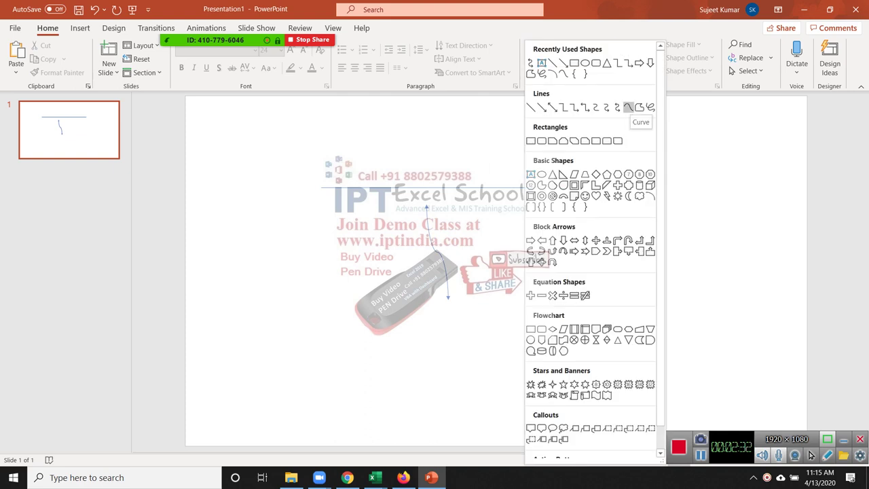
left_click(629, 107)
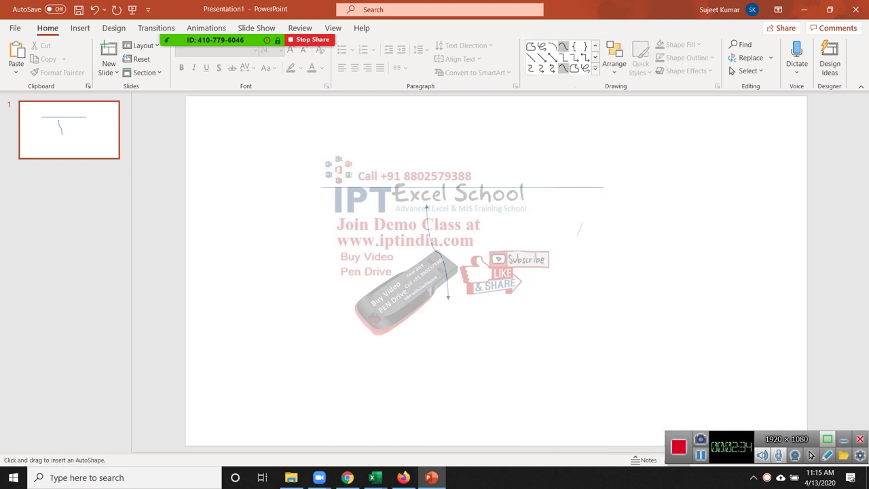
left_click(610, 226)
left_click(535, 335)
left_click(381, 204)
left_click(326, 161)
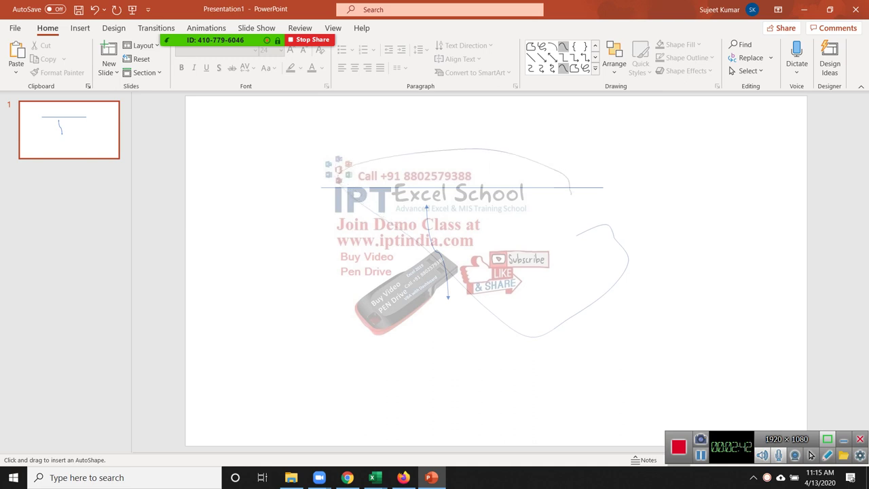
left_click(571, 193)
left_click(337, 180)
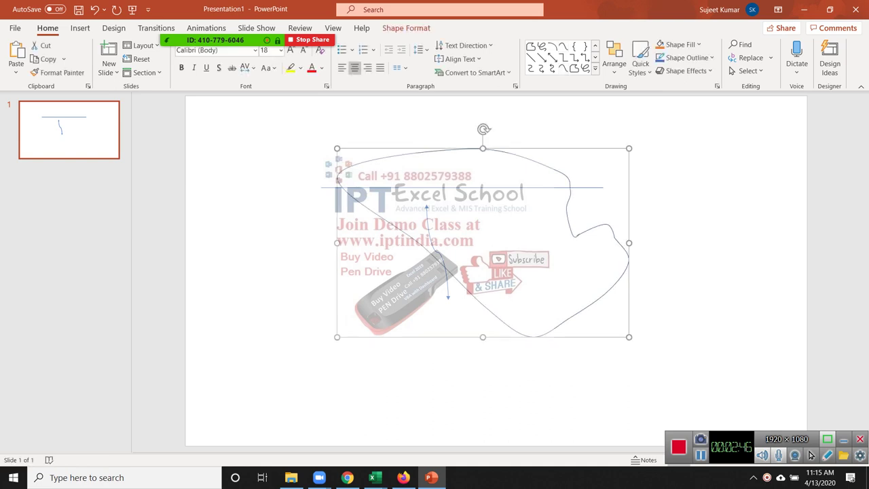
key("Escape")
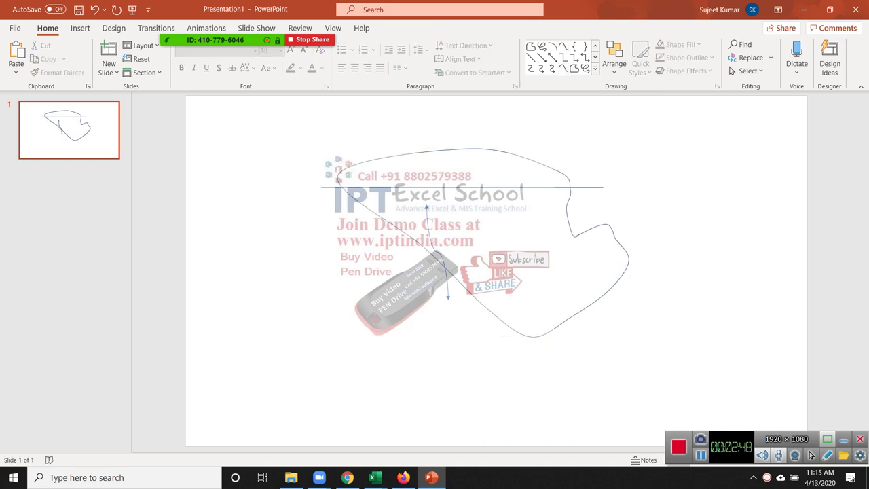
left_click(595, 67)
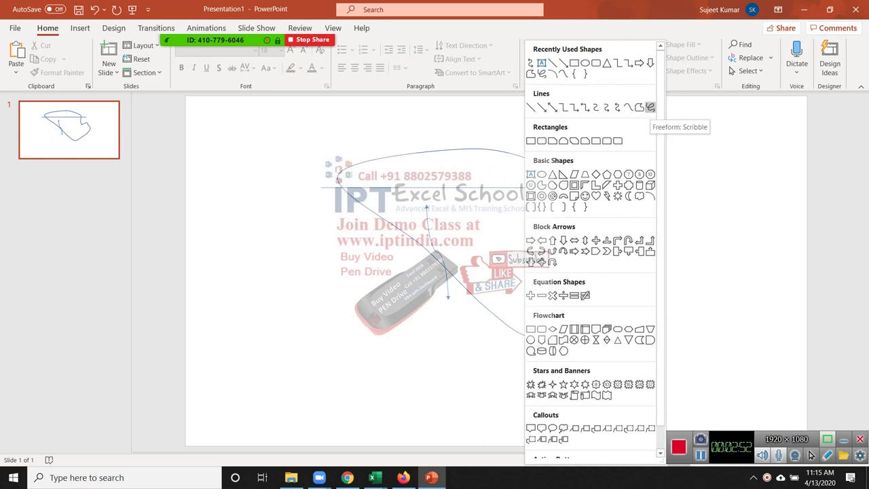
Sketch a freehand scribble along the lower slide, delete it, and select the curve.
left_click(650, 107)
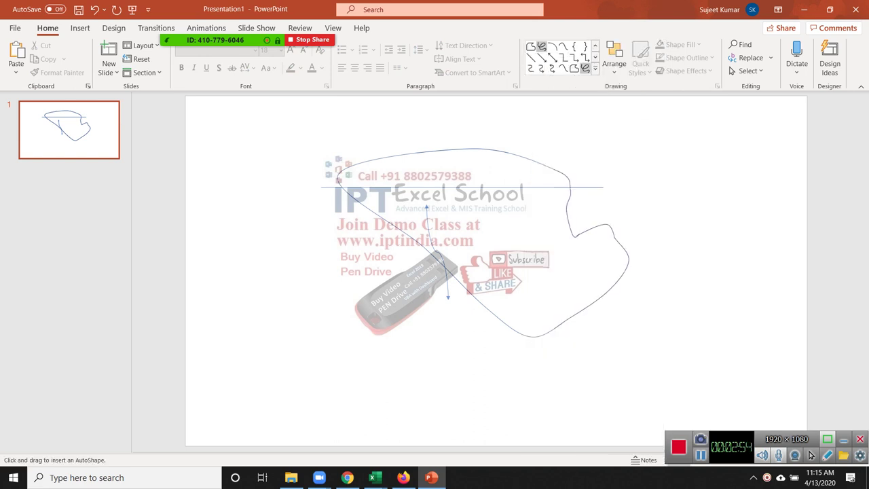
mouse_move(236, 338)
left_mouse_down()
mouse_move(343, 367)
mouse_move(446, 350)
left_mouse_up()
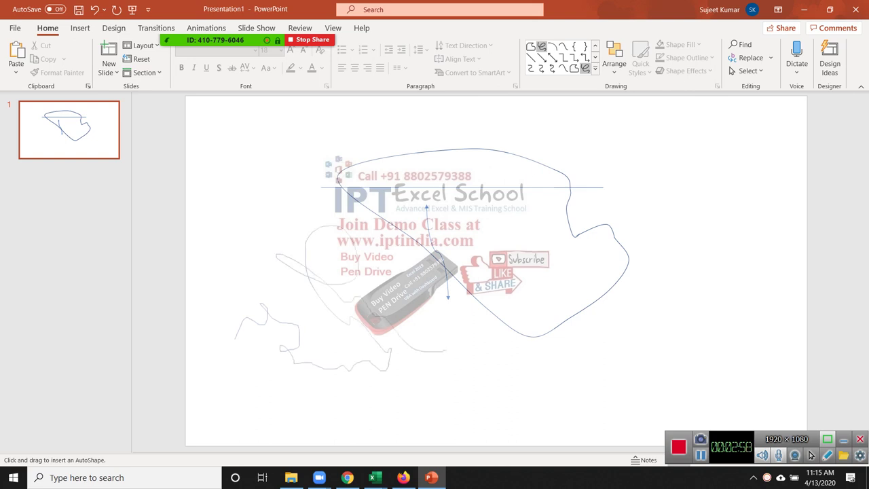
left_click_drag(445, 350, 683, 275)
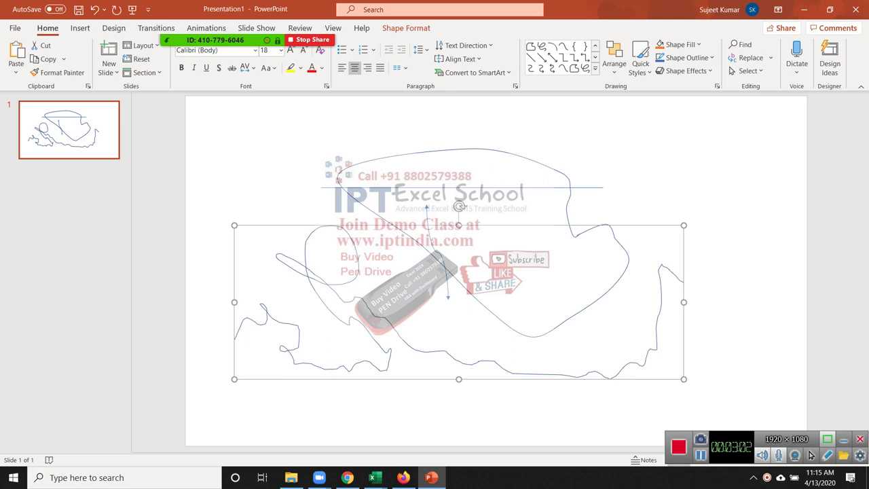
key("Delete")
key("Tab")
Delete the large curve and drag the connector's lower end right into an S-curve.
key("Delete")
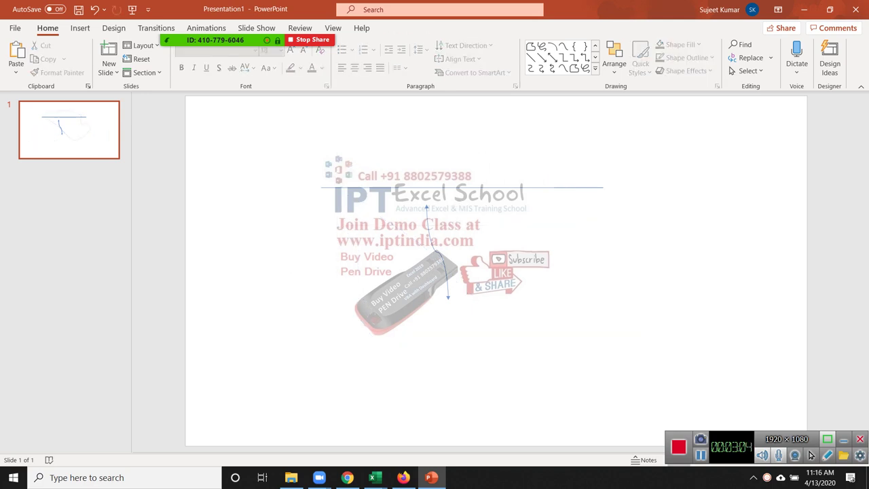
key("Tab")
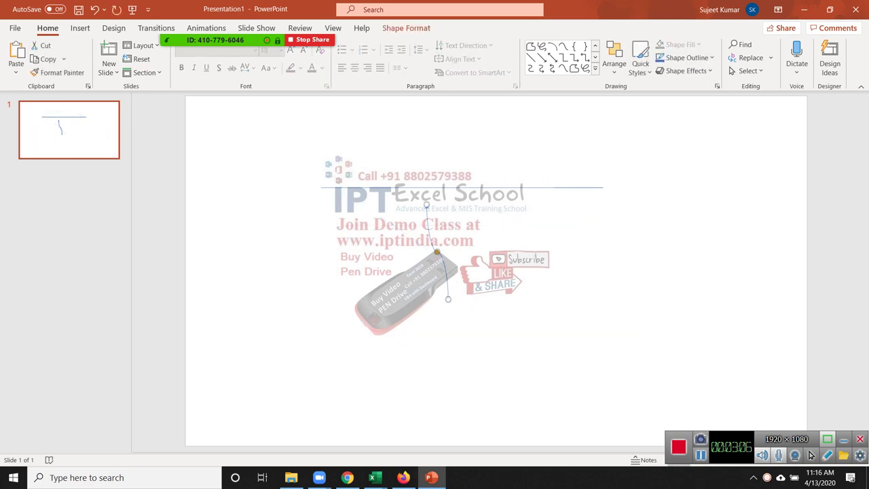
mouse_move(448, 299)
left_mouse_down()
mouse_move(489, 255)
mouse_move(497, 259)
left_mouse_up()
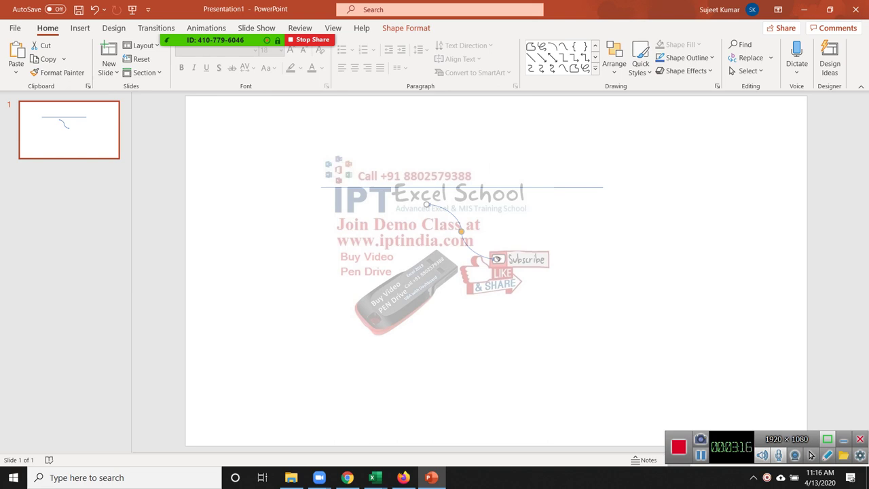
left_click(406, 28)
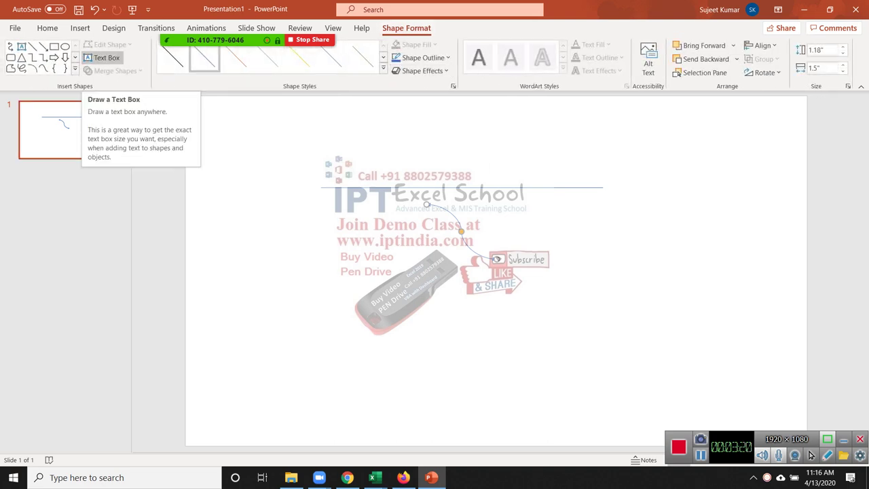
Draw a text box on the slide, then discard it while still empty.
left_click(102, 58)
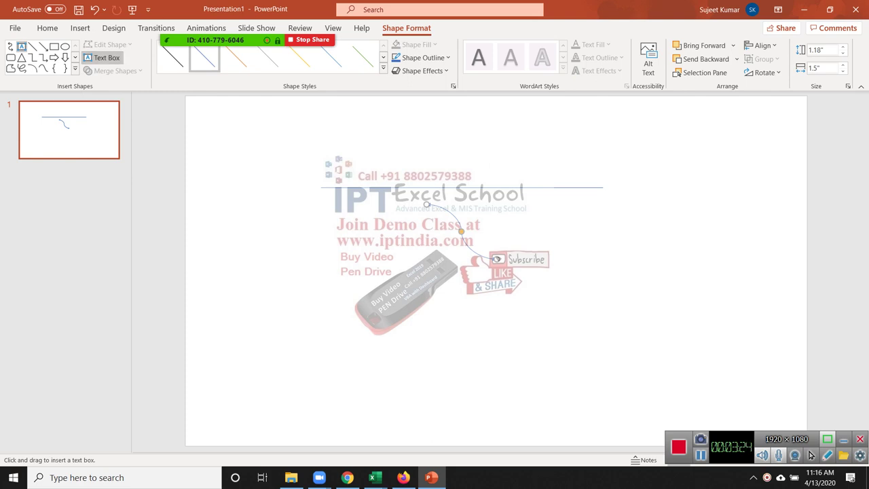
left_click_drag(473, 248, 520, 295)
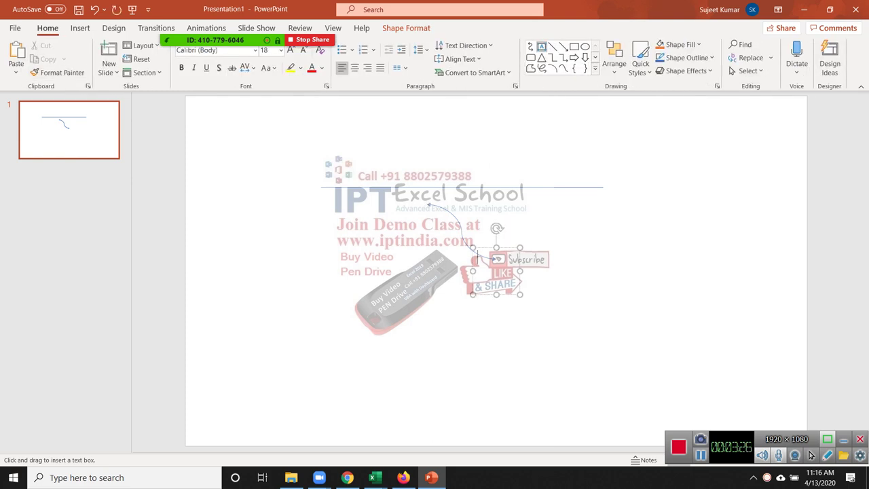
key("Escape")
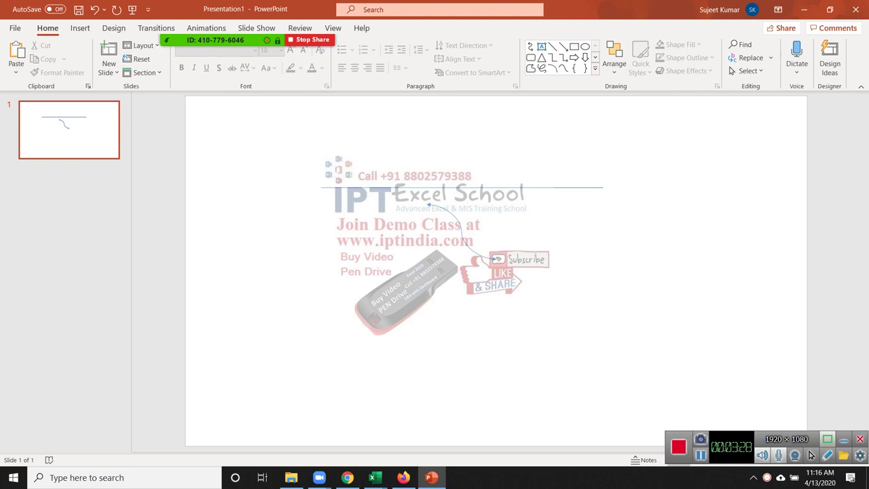
Finish the curved connector so it ends in an arrowhead at the Subscribe logo.
key("Tab")
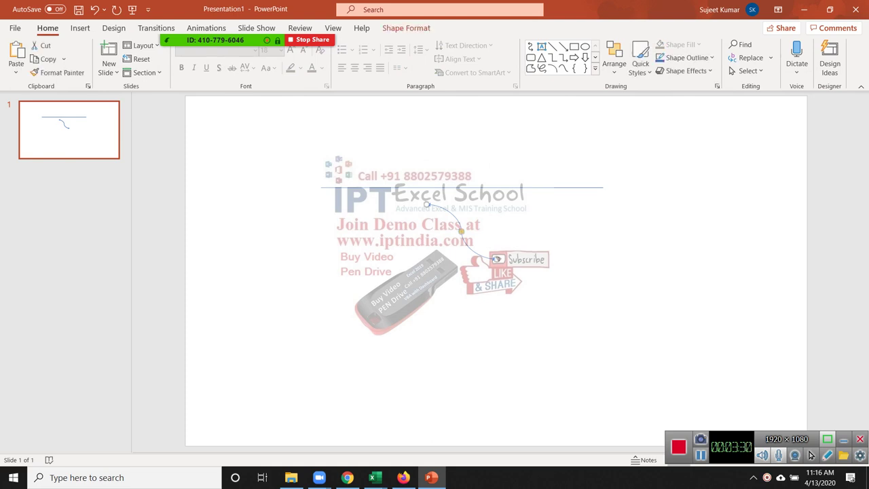
key("alt+j")
key("d")
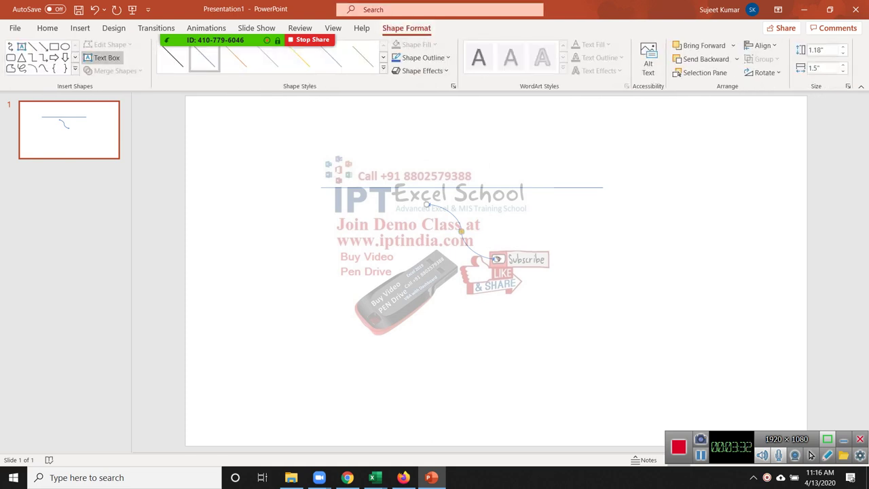
key("Tab")
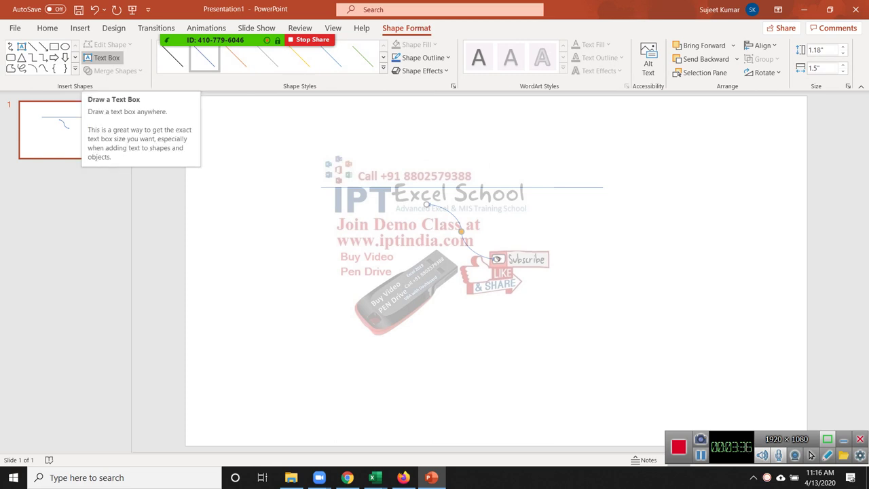
key("Escape")
key("Tab")
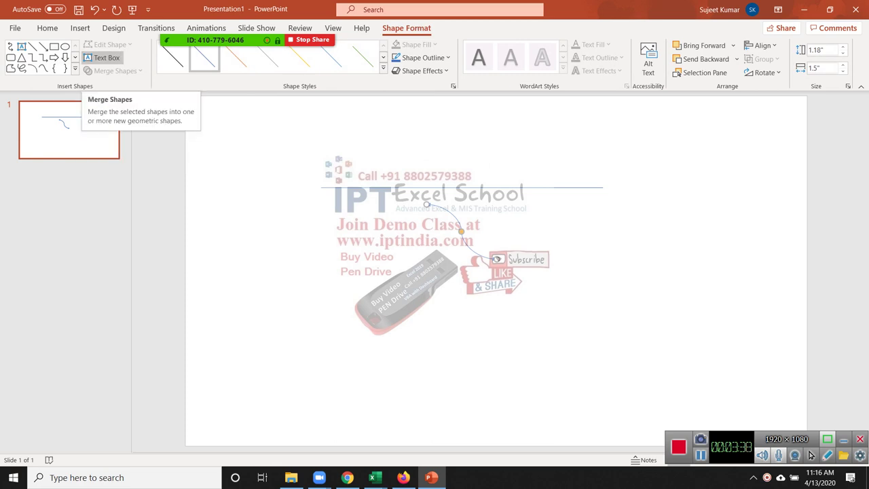
key("Escape")
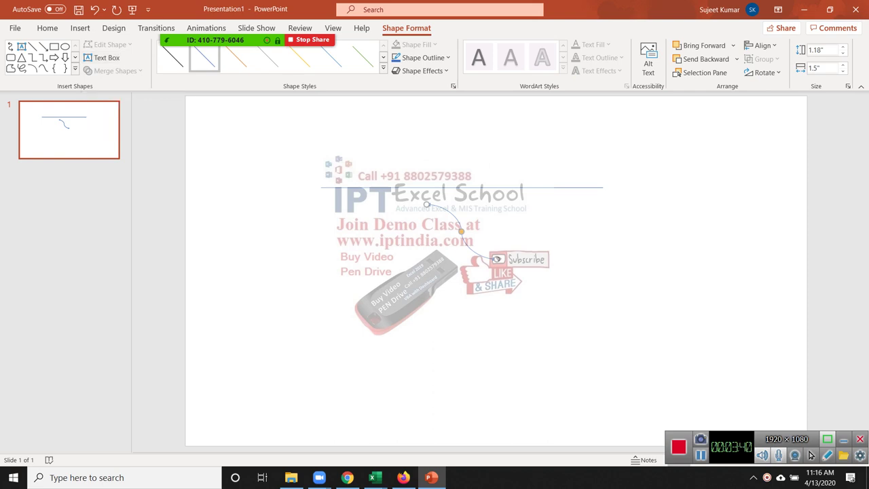
key("Escape")
key("ctrl+y")
key("Escape")
Bring up the full Shapes gallery from the Home tab.
left_click(80, 28)
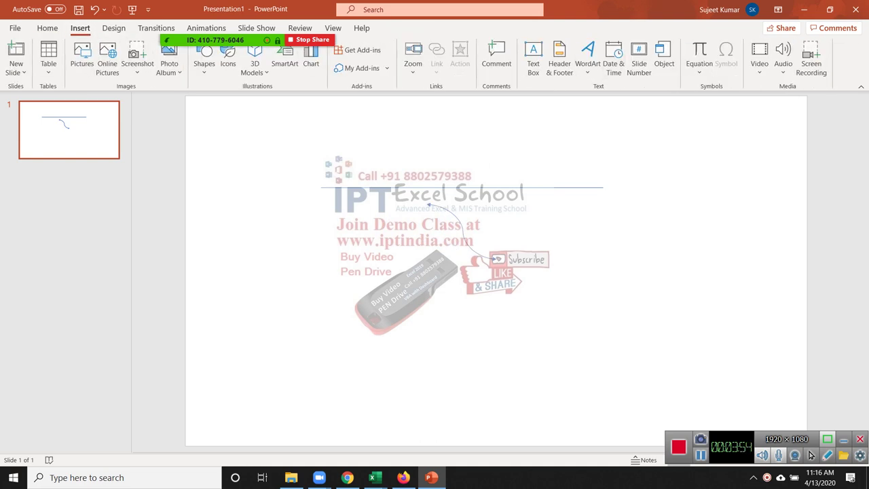
left_click(46, 27)
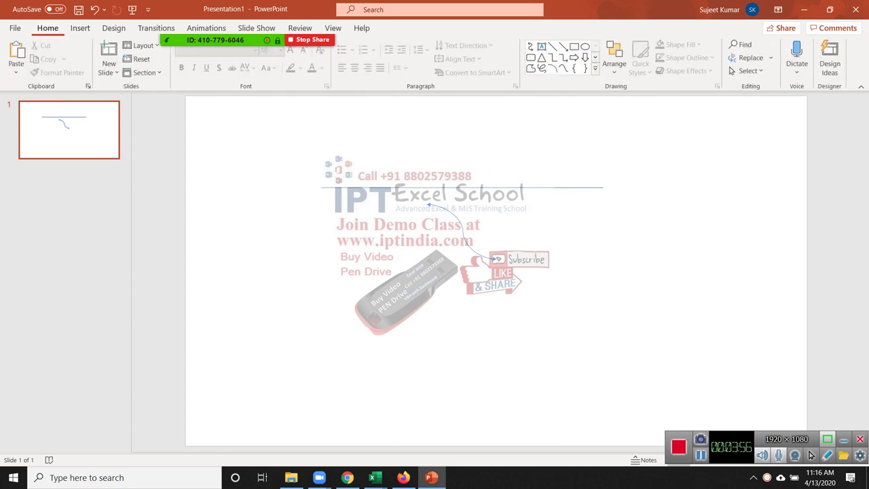
left_click(595, 68)
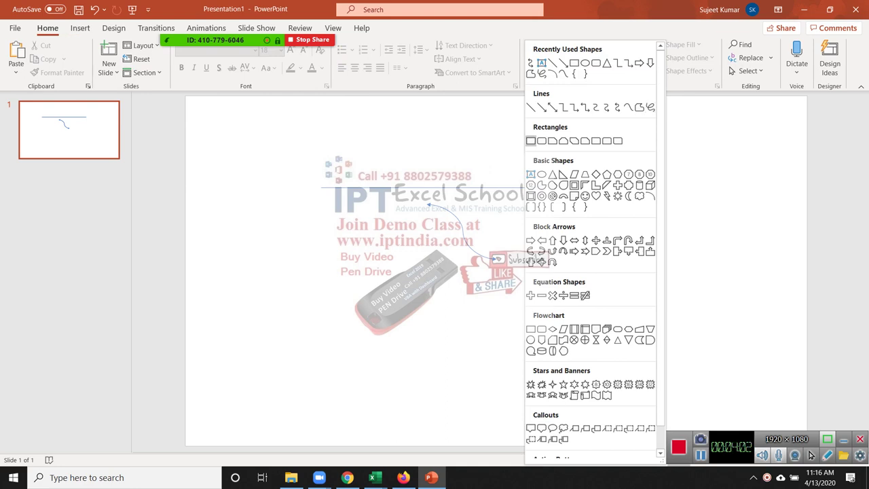
Draw a rectangle on the lower left and apply the black gradient shape style.
left_click(531, 140)
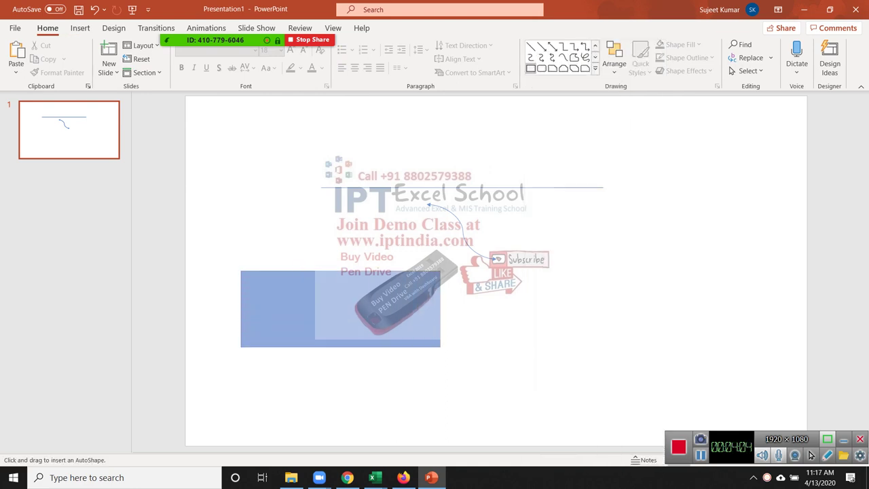
left_click_drag(259, 276, 440, 347)
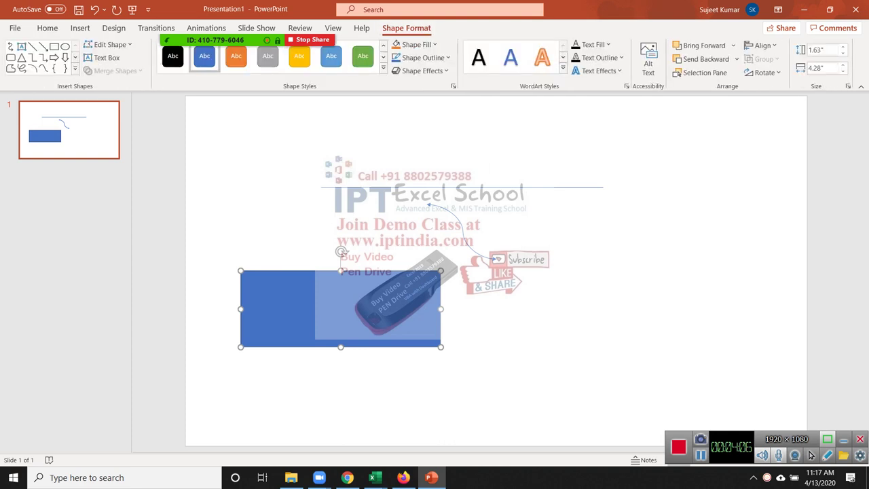
left_click(382, 68)
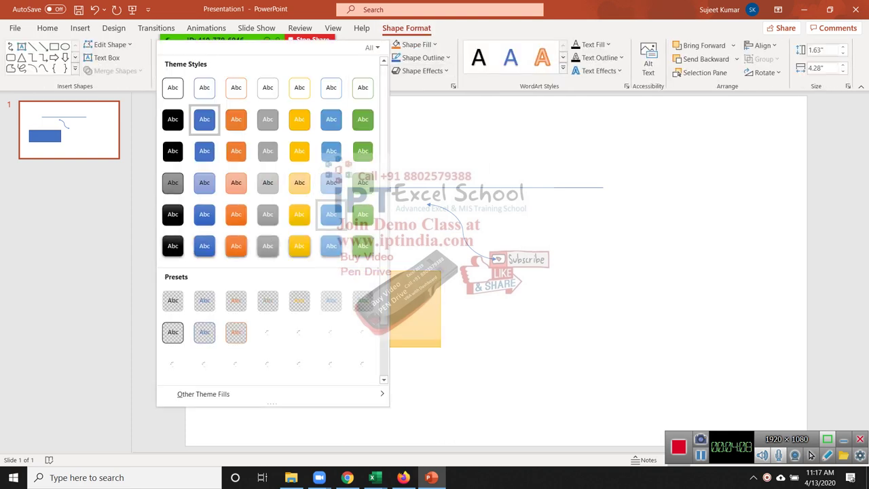
left_click(172, 246)
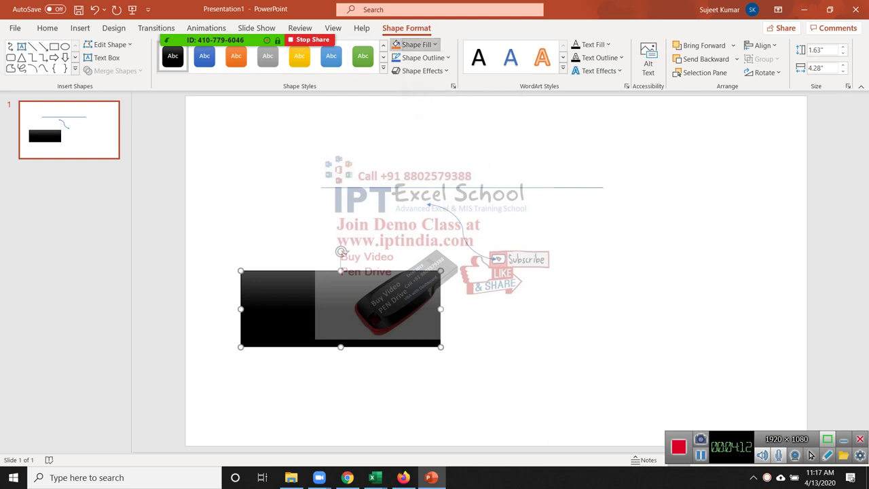
Review fill, outline and effect options, then resize the rectangle to 6.32" x 1.93".
left_click(416, 45)
left_click(417, 44)
left_click(423, 57)
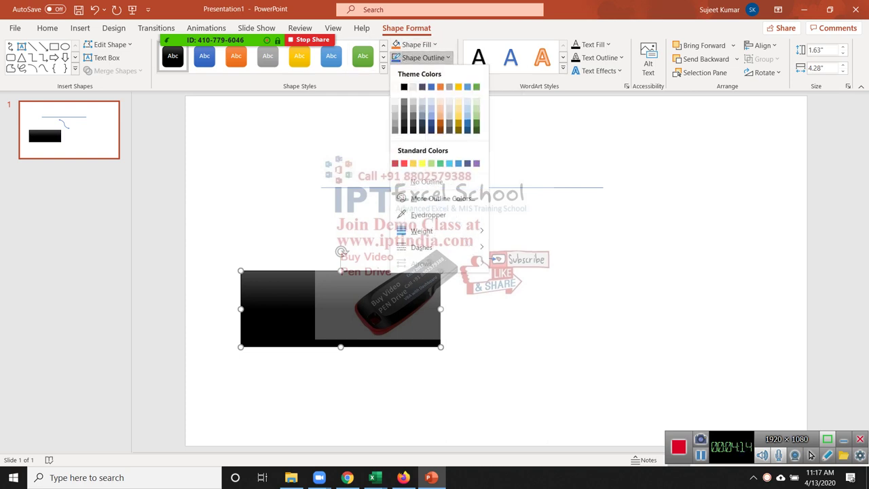
left_click(423, 57)
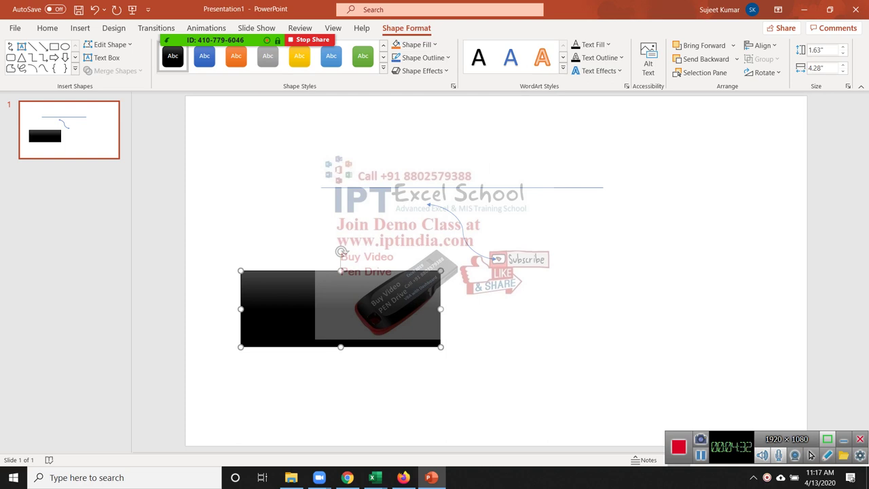
left_click(421, 71)
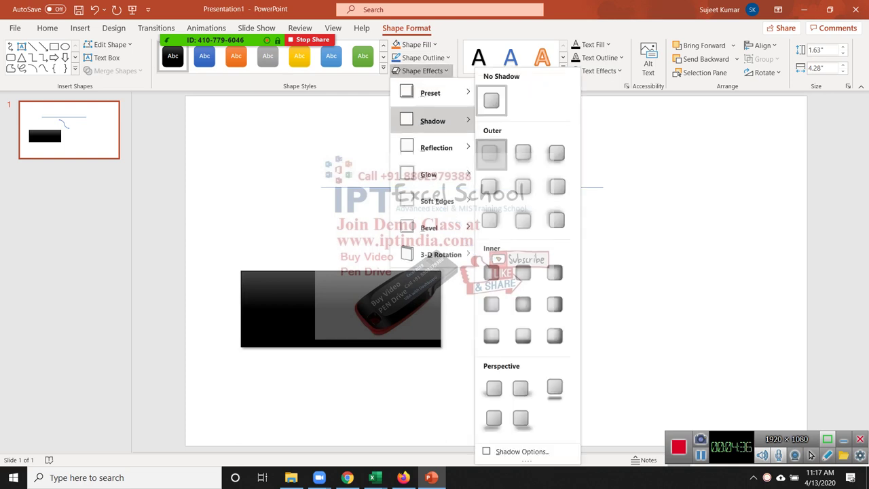
key("Escape")
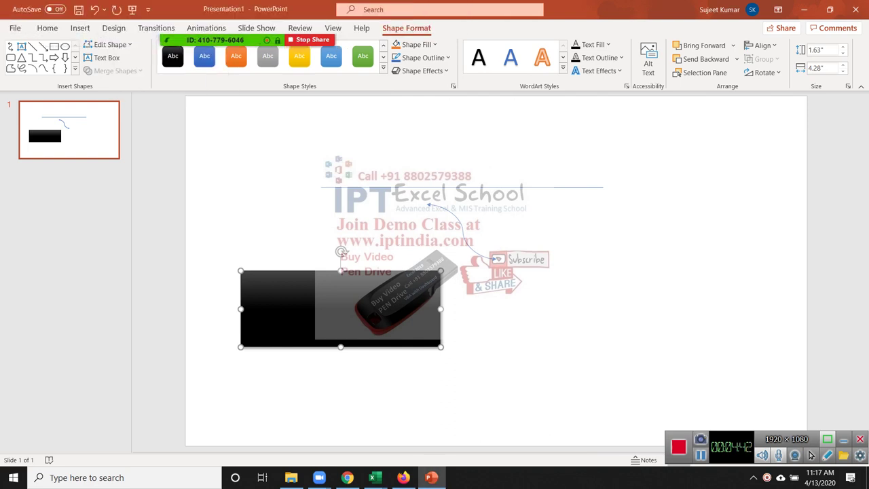
left_click_drag(441, 347, 535, 361)
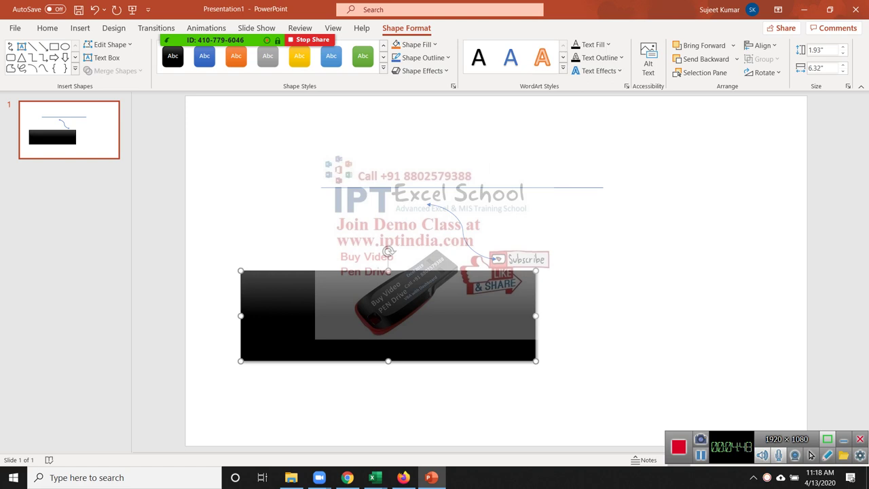
Type 'vbvcbcvcvb' in the rectangle and style it blue with the WordArt text options.
type("vbvcbcvcvb")
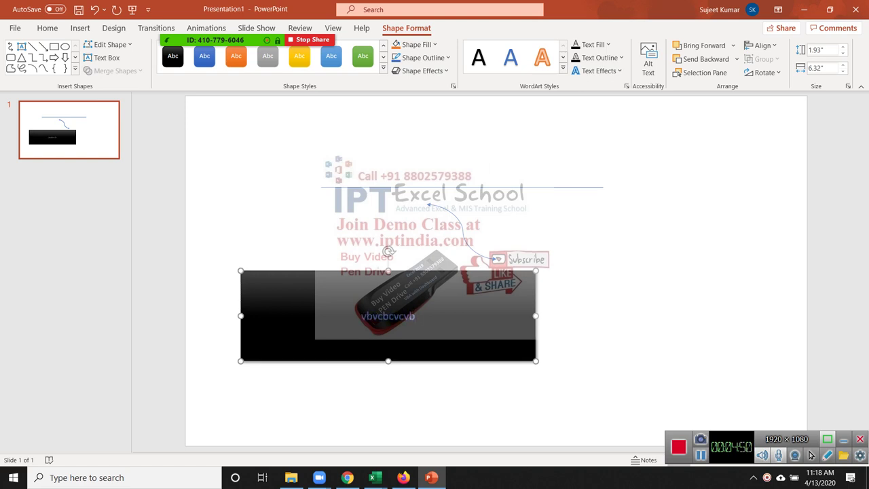
left_click(604, 44)
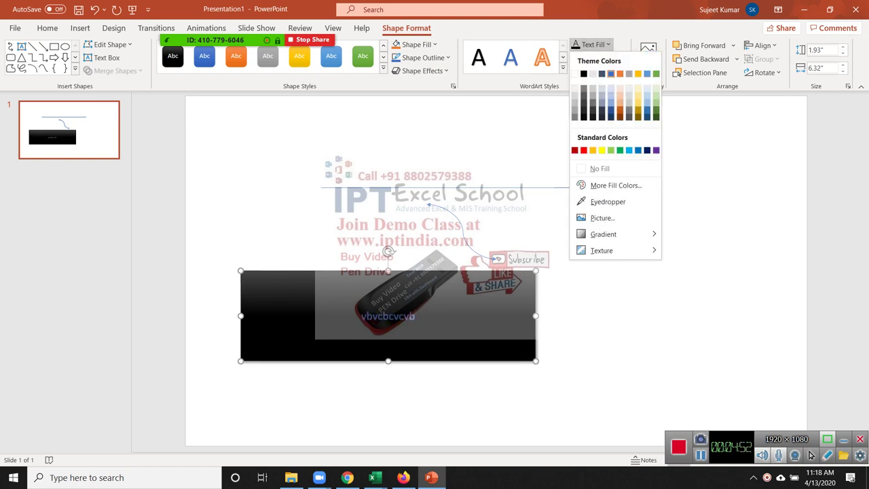
left_click(599, 58)
left_click(600, 58)
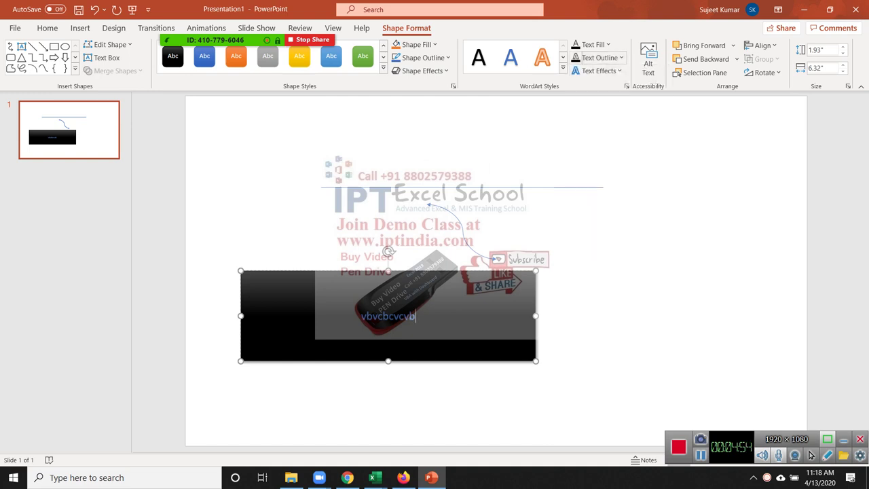
left_click(597, 71)
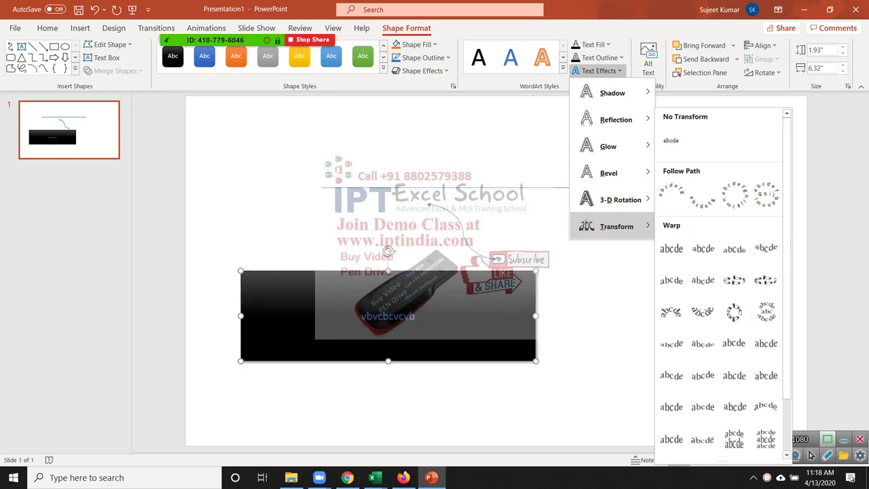
key("Escape")
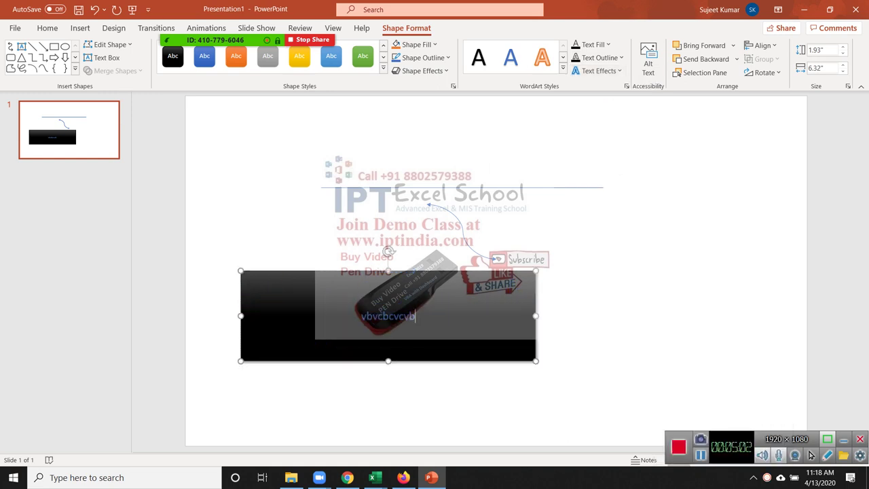
key("Escape")
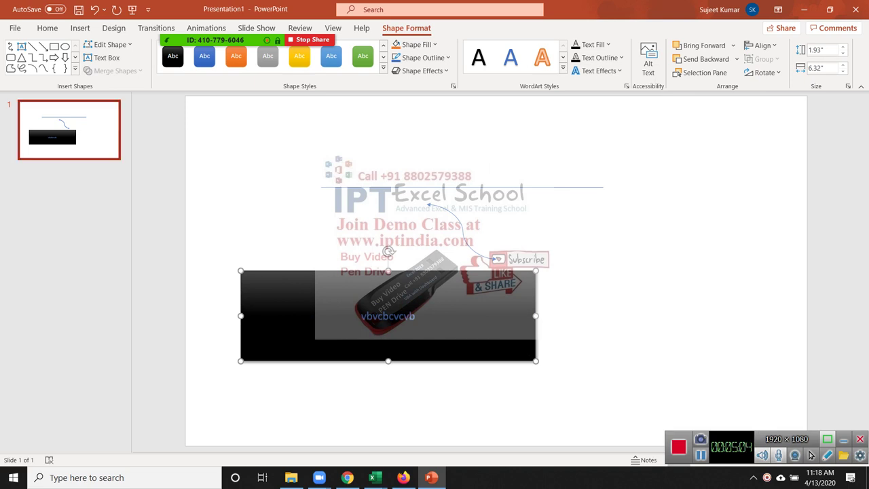
left_click(47, 28)
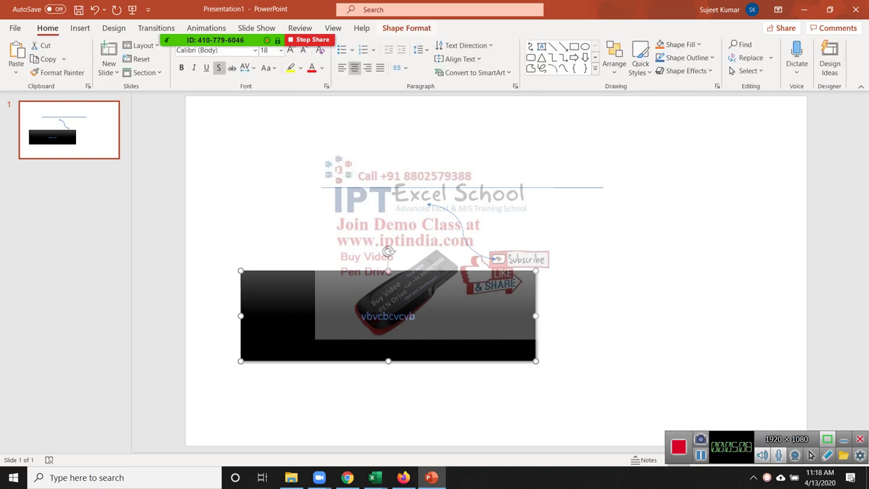
Edit the rectangle's points, raising its top-right corner to slant the top edge.
left_click(407, 27)
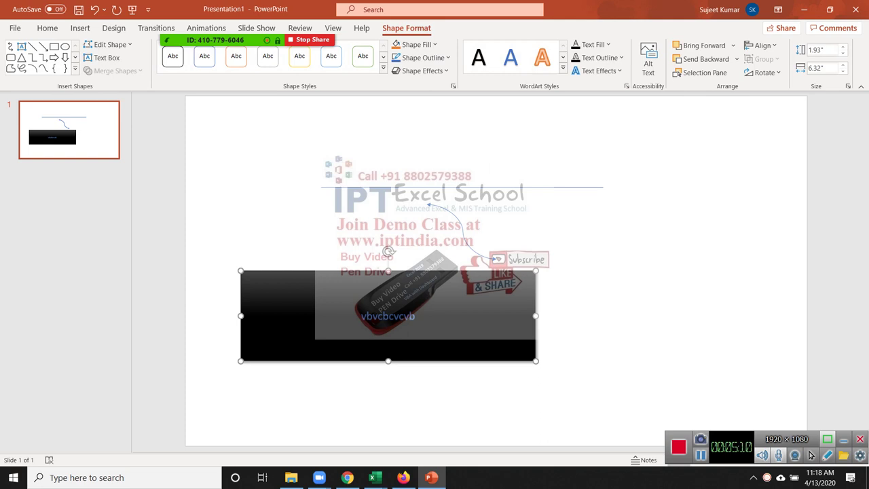
left_click(109, 44)
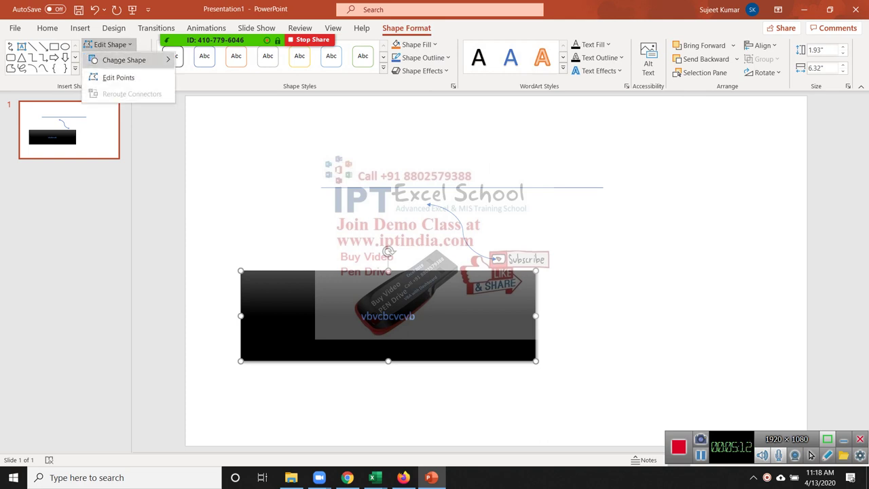
left_click(118, 78)
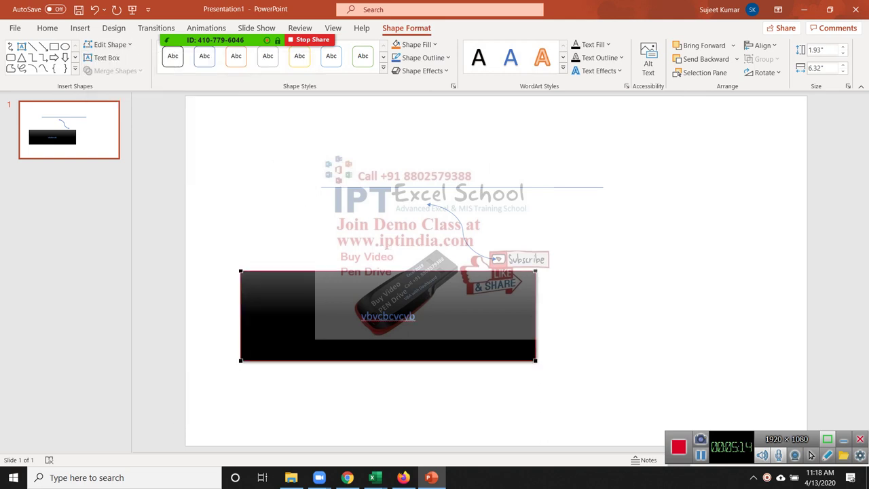
left_click_drag(535, 271, 539, 257)
key("Escape")
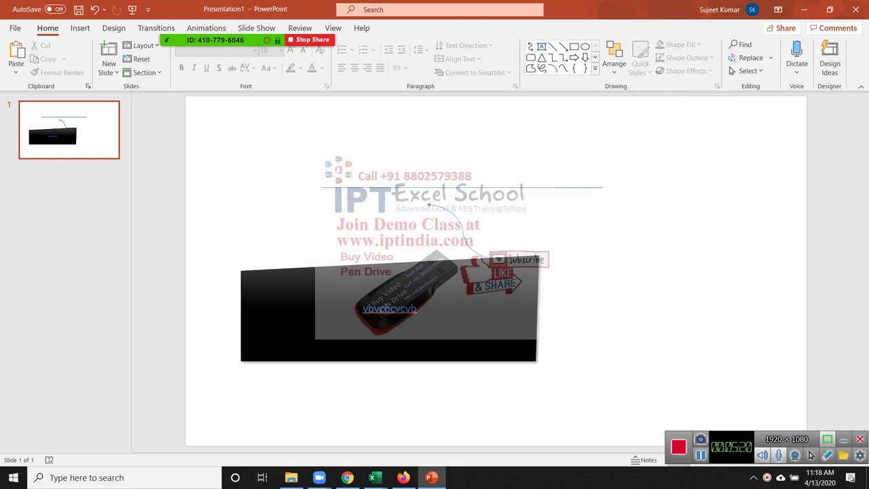
Delete the black freeform shape and the curved connector, leaving only the straight line.
key("Tab")
key("Delete")
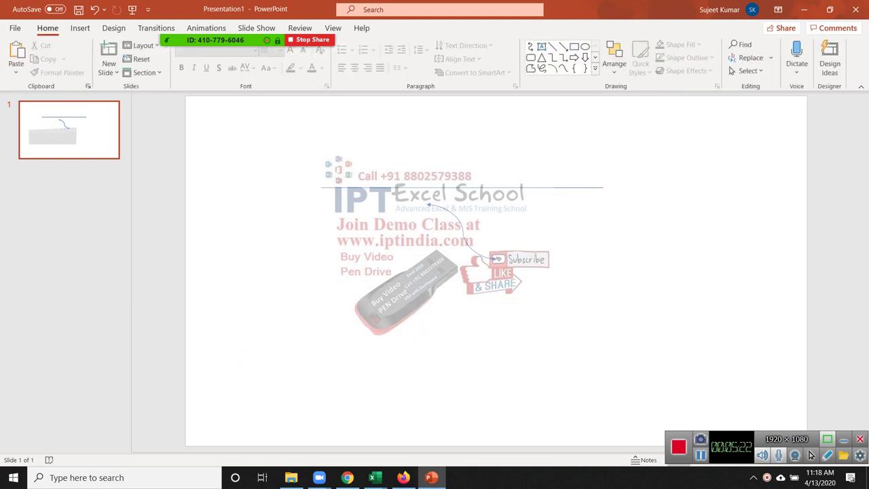
key("Tab")
key("Delete")
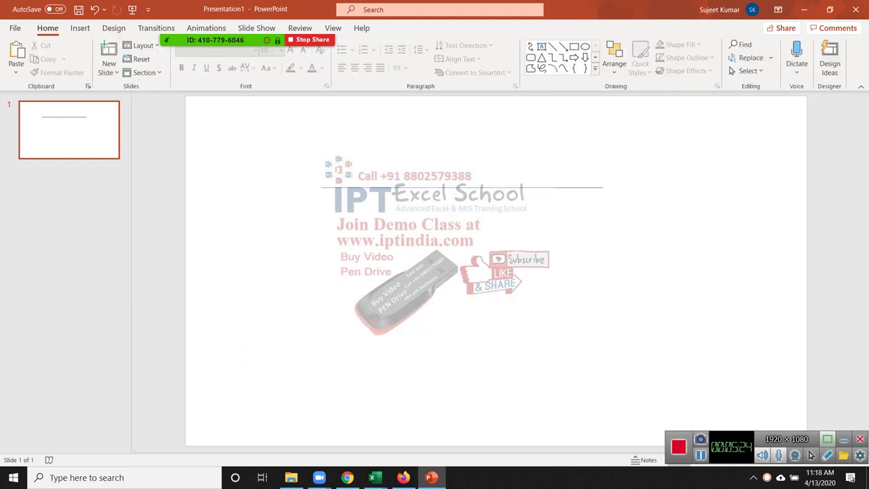
key("Tab")
key("Escape")
Draw a text box across the top of the slide.
left_click(80, 28)
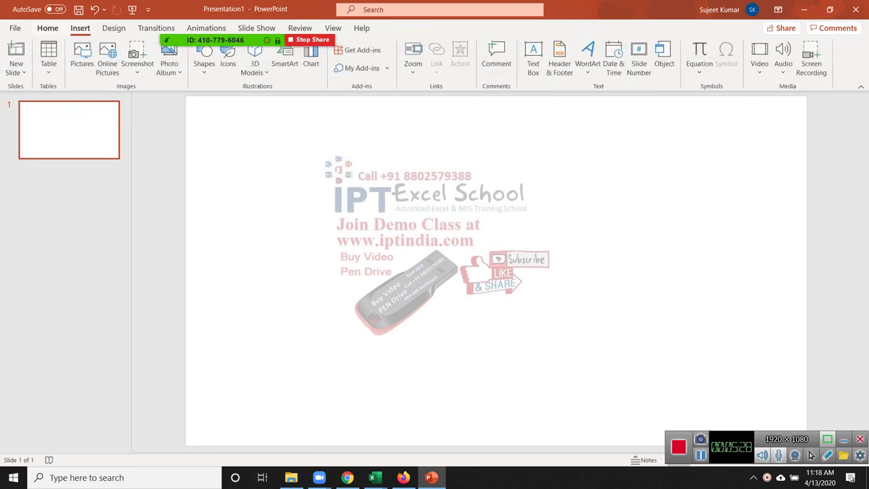
left_click(48, 28)
left_click(595, 68)
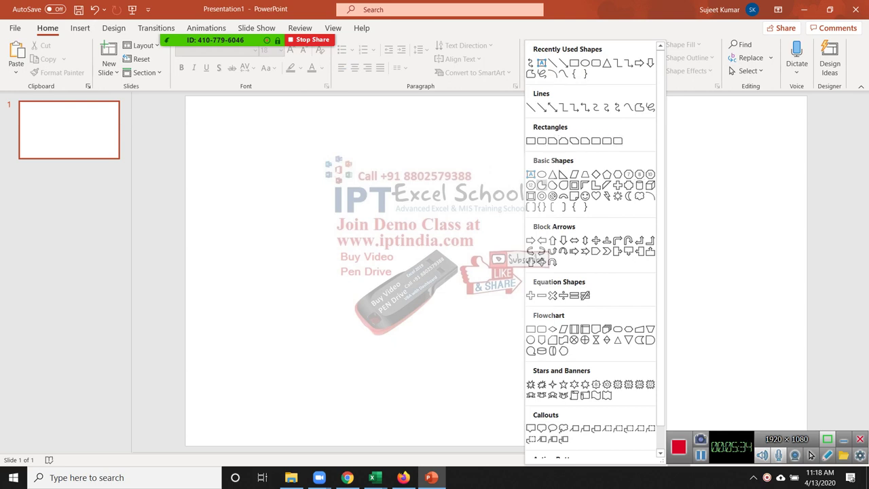
left_click(530, 174)
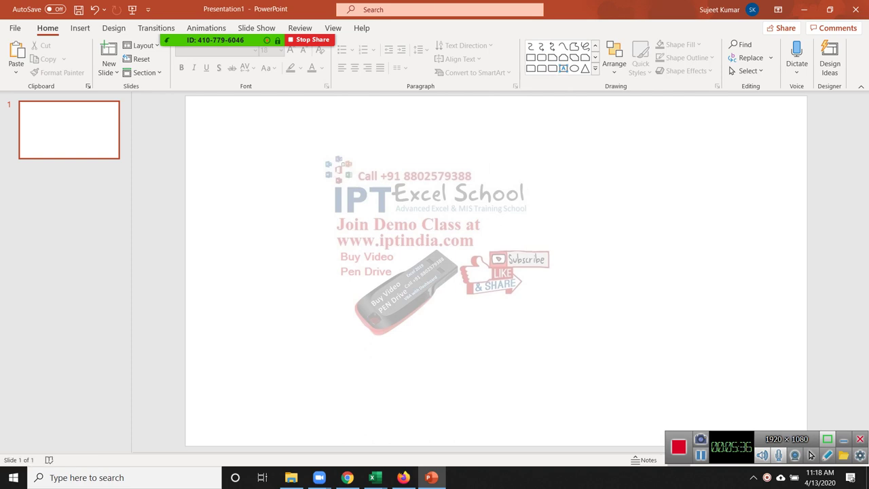
left_click_drag(341, 162, 662, 257)
Type test text 'zxfsdadfsdfdsf' in the box, delete it, and bring up the browser window.
type("zxfsdadf")
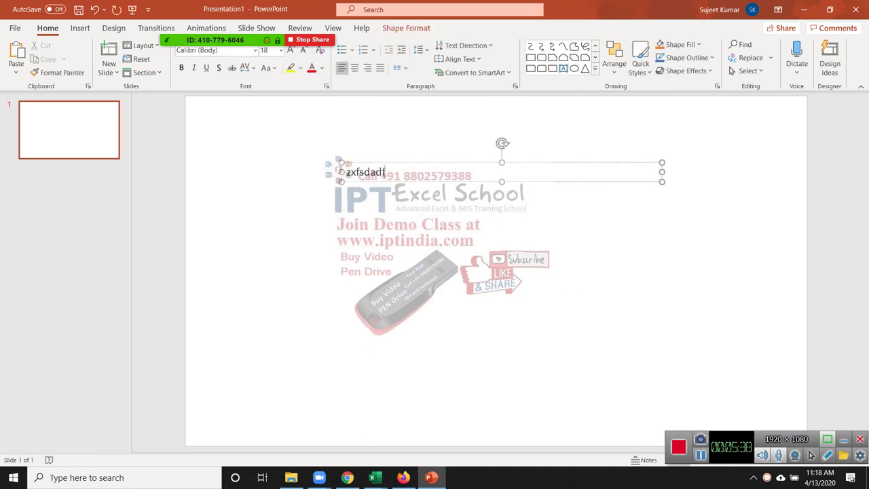
type("sdfdsf")
key("Escape")
key("F2")
key("Delete")
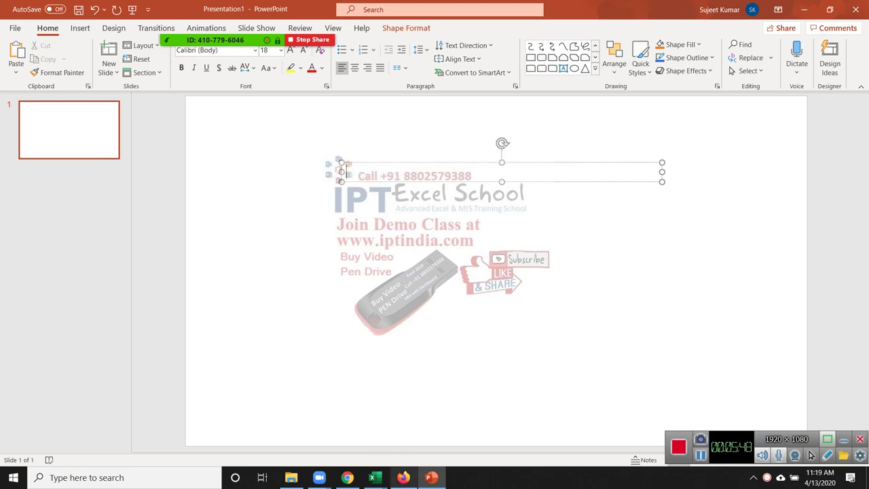
left_click(431, 477)
Browse the first Swiggy email in Gmail, follow its link, close that tab, and return to the inbox.
left_click(404, 477)
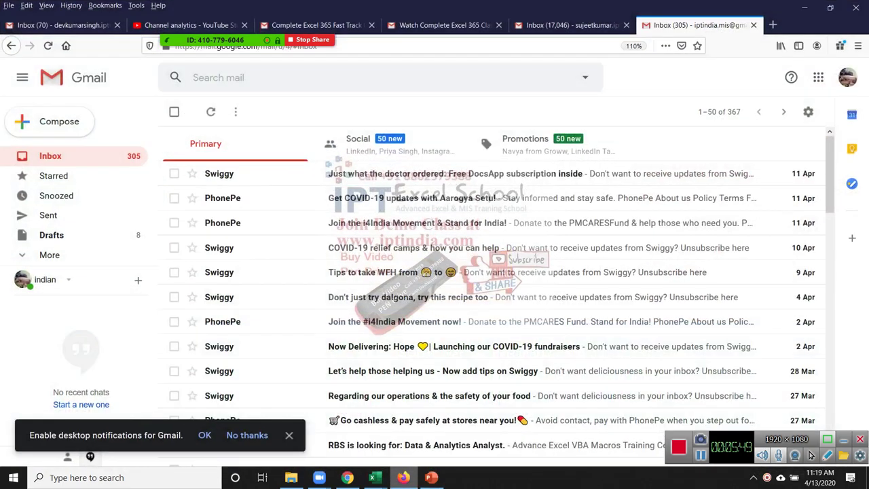
left_click(455, 173)
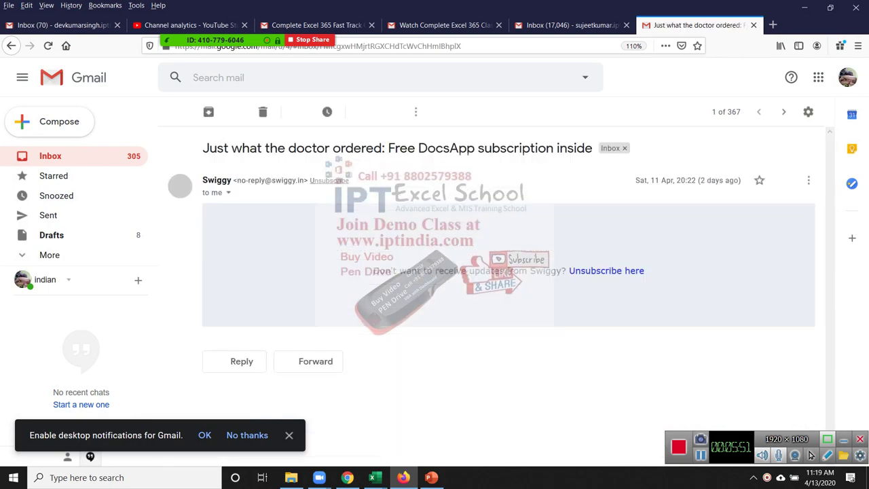
scroll(509, 271, "down", 3)
scroll(509, 271, "down", 3)
scroll(510, 271, "down", 3)
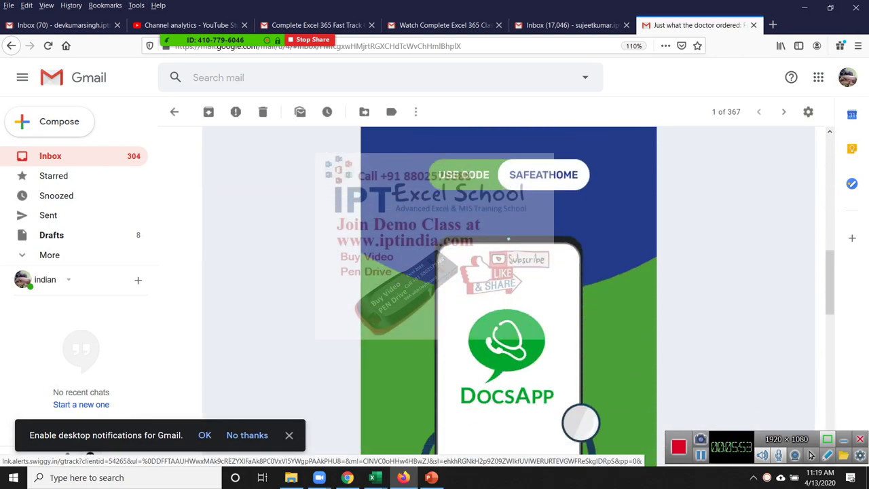
scroll(509, 271, "down", 3)
scroll(510, 272, "down", 3)
scroll(509, 272, "up", 1)
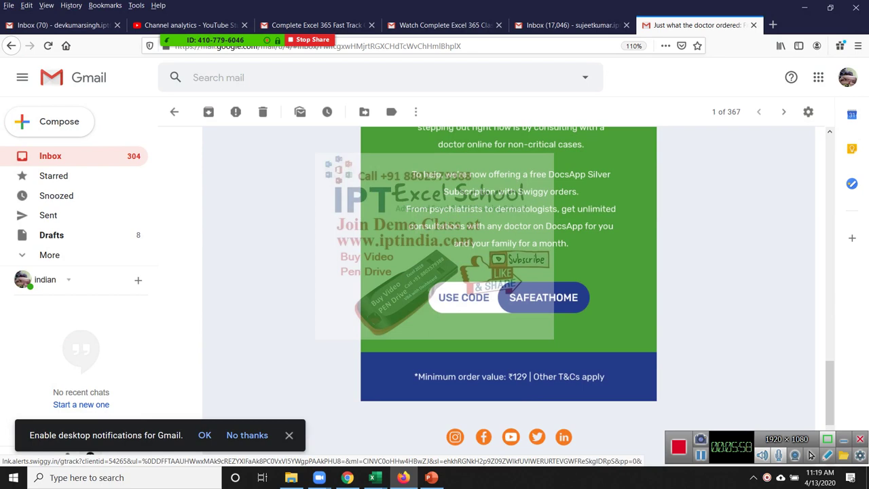
left_click(510, 272)
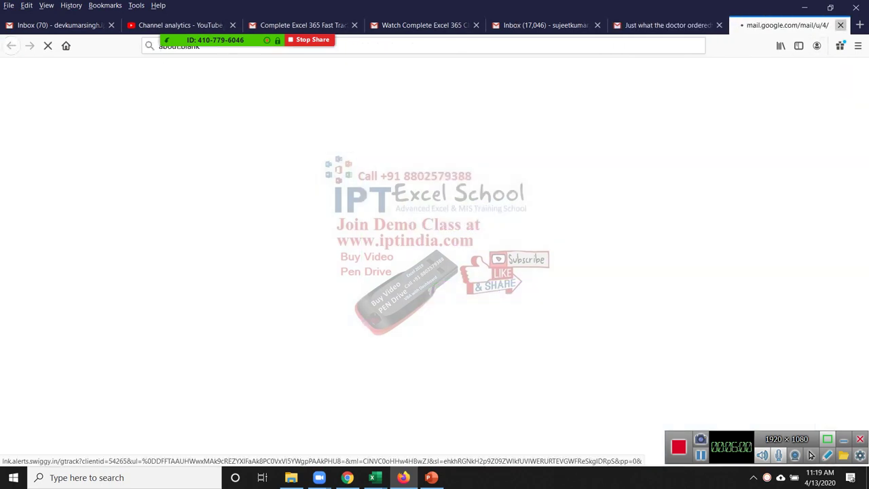
key("ctrl+w")
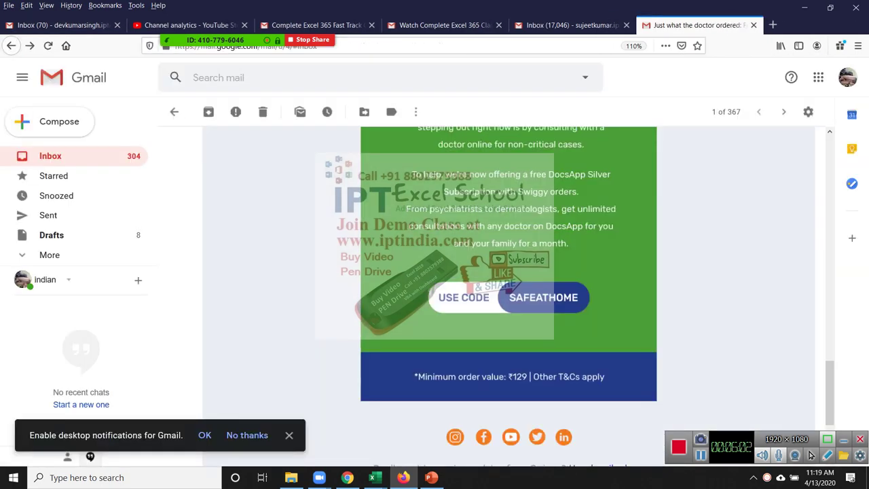
key("alt+Left")
Select the Important Note paragraph in the PhonePe #i4India Movement email's footer and return to PowerPoint.
left_click(516, 321)
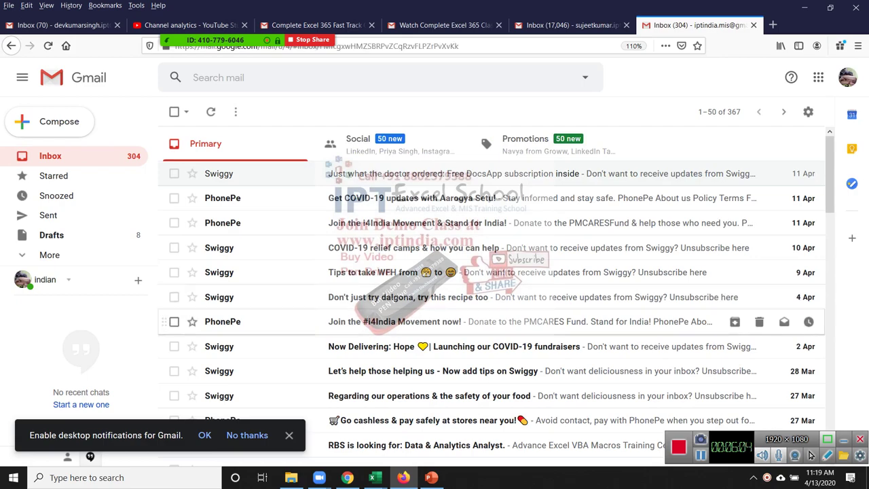
scroll(508, 292, "down", 5)
scroll(507, 292, "down", 5)
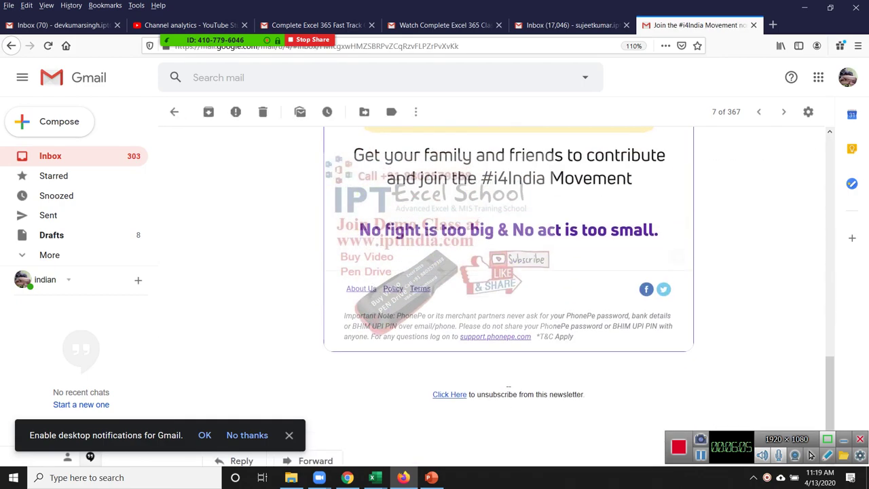
mouse_move(343, 315)
left_mouse_down()
mouse_move(483, 337)
mouse_move(575, 337)
left_mouse_up()
key("ctrl+c")
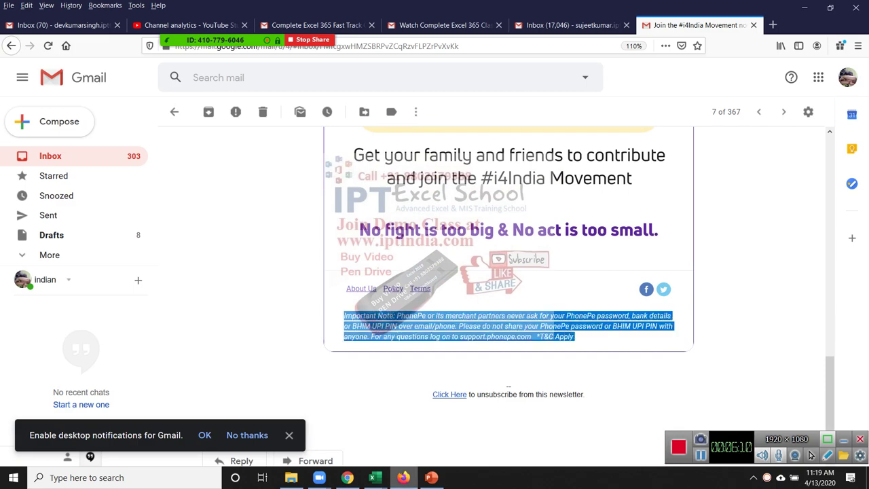
left_click(403, 477)
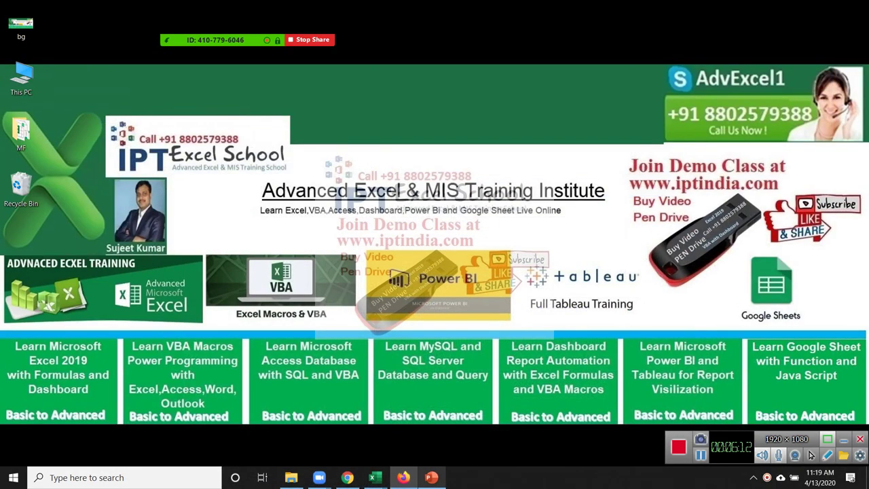
left_click(432, 477)
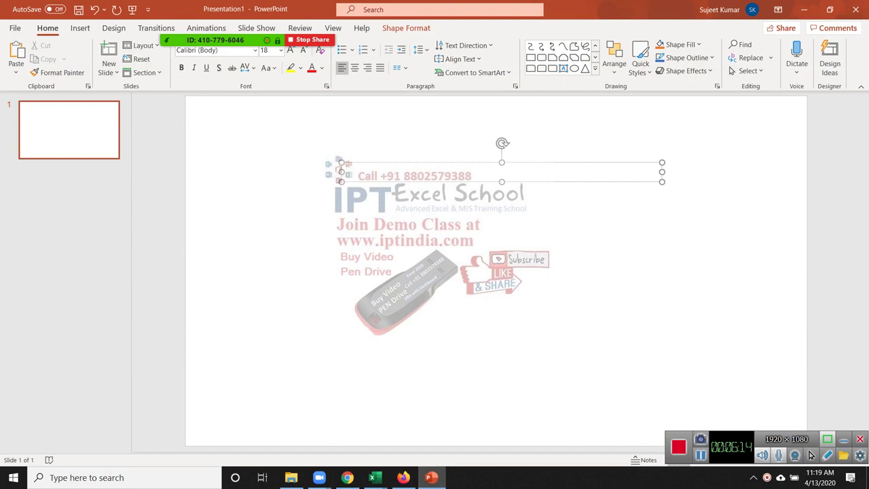
Paste the PhonePe Important Note paragraph into the text box and select the box.
key("ctrl+v")
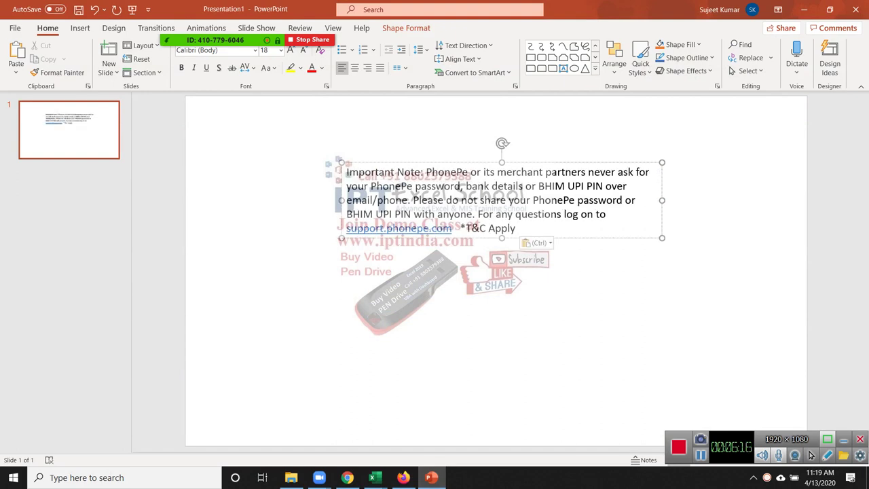
key("Escape")
key("alt+j")
key("d")
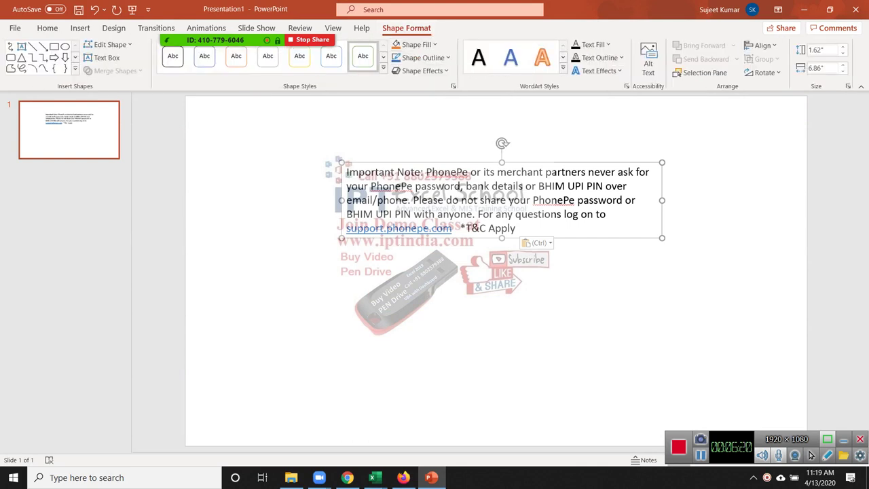
Preview shape styles, including the yellow preset, on the text box without applying any.
key("alt+j")
key("d")
key("s")
key("s")
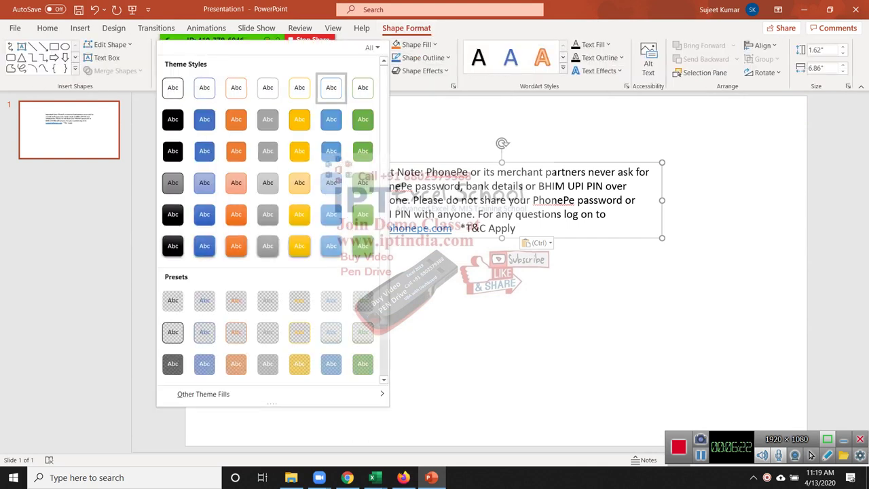
key("Down")
key("Down")
key("Down")
key("Down")
key("Right")
key("Right")
key("Right")
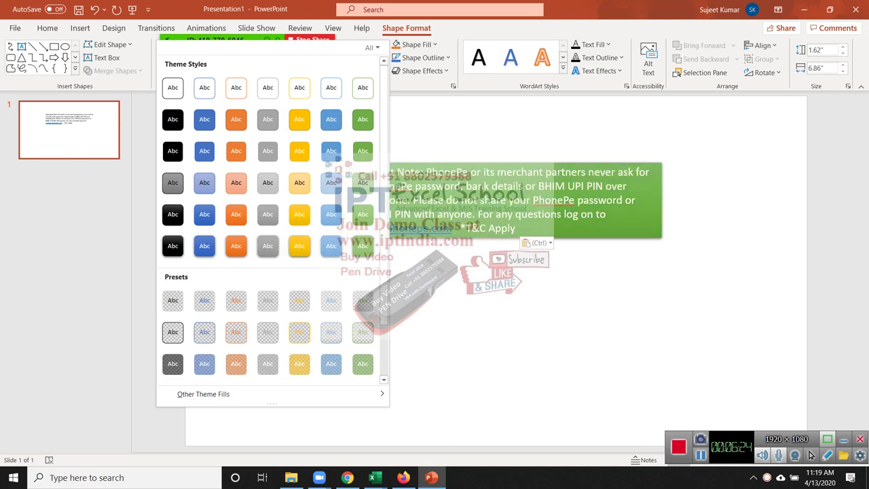
key("Down")
key("Down")
key("Left")
key("Left")
key("Left")
key("Left")
key("Down")
key("Right")
key("Right")
key("Right")
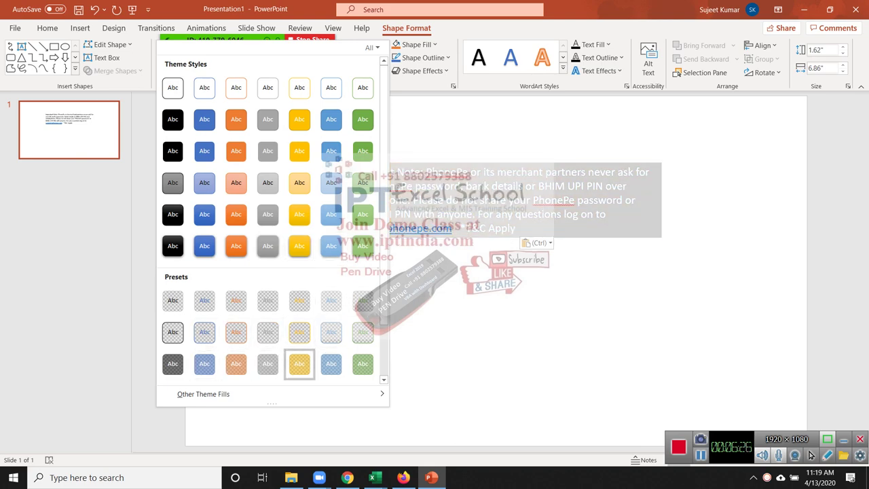
key("Right")
key("Left")
key("Up")
key("Left")
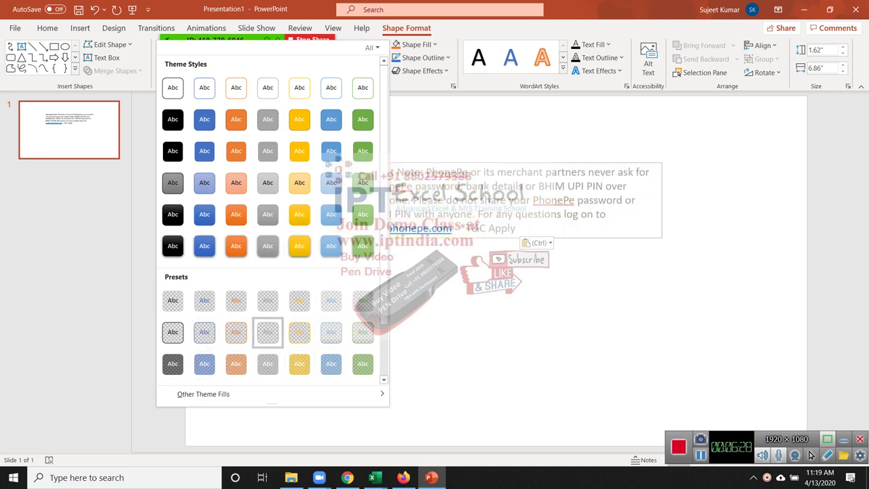
key("Up")
key("Left")
key("Up")
key("Up")
key("Up")
key("Left")
key("Up")
key("Right")
key("Up")
key("Right")
key("Right")
key("Right")
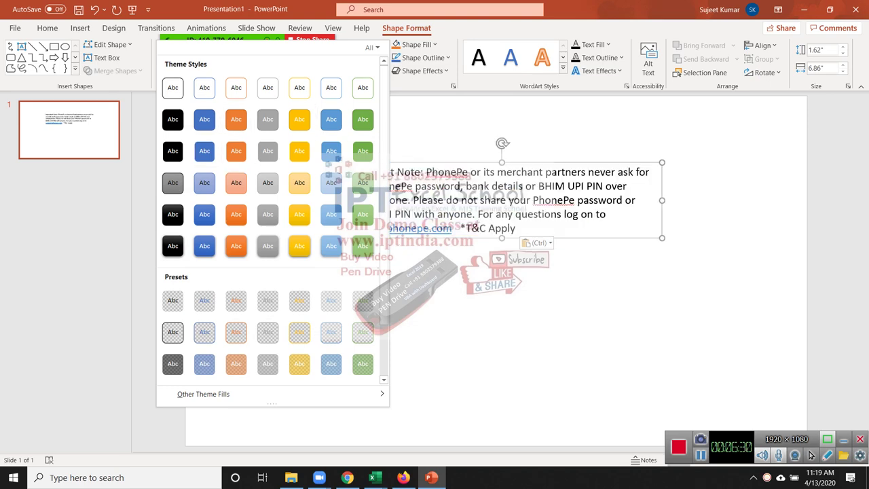
key("Escape")
Preview the shape fill and outline options, leaving the box's plain style unchanged.
key("Right")
key("Down")
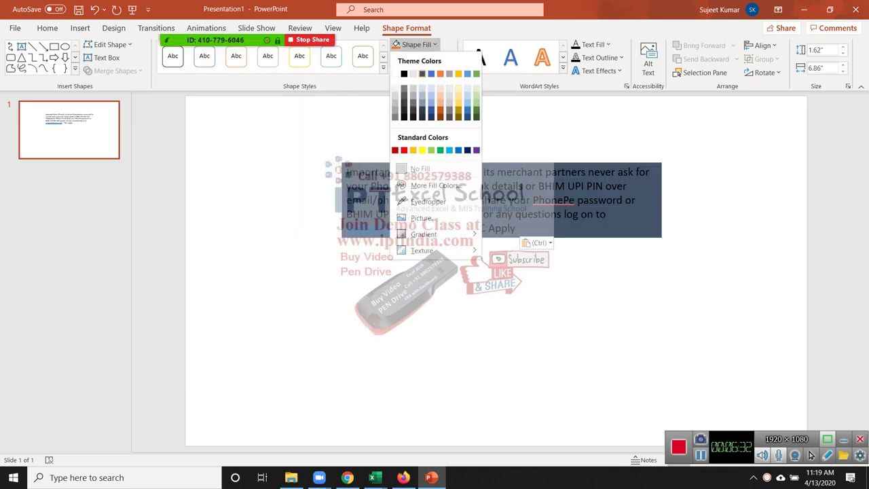
key("Up")
key("Escape")
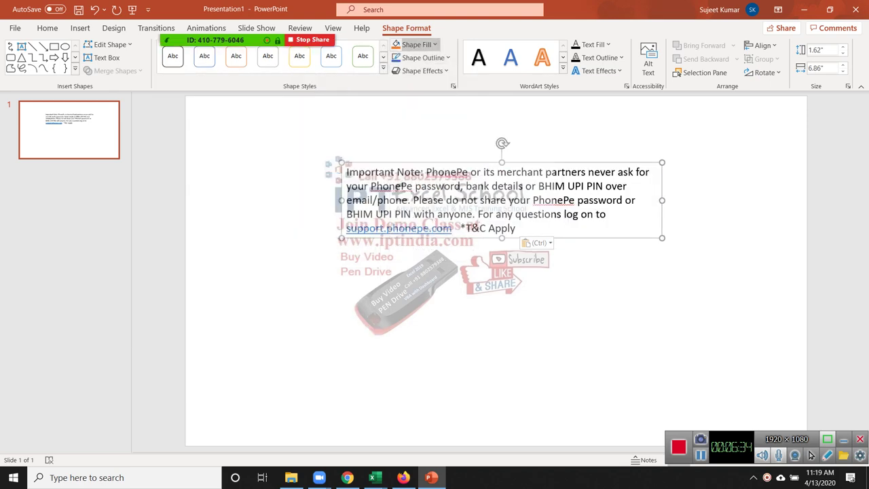
key("Down")
key("Down")
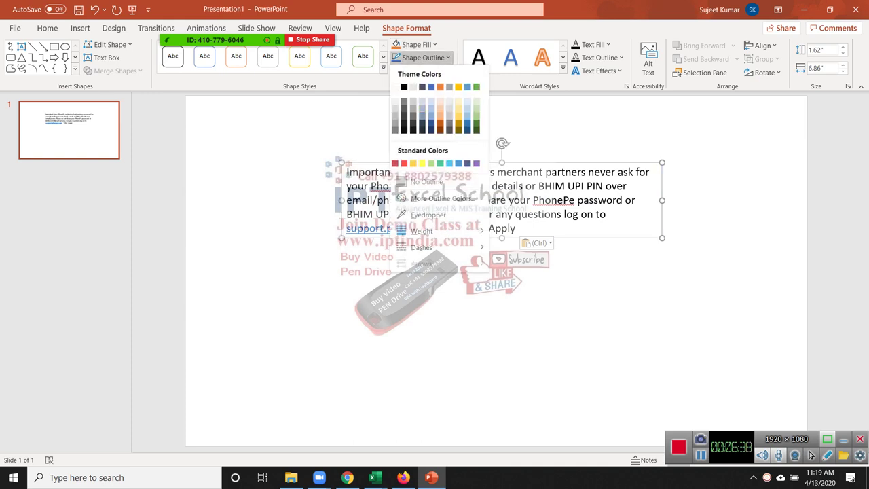
key("Escape")
key("Down")
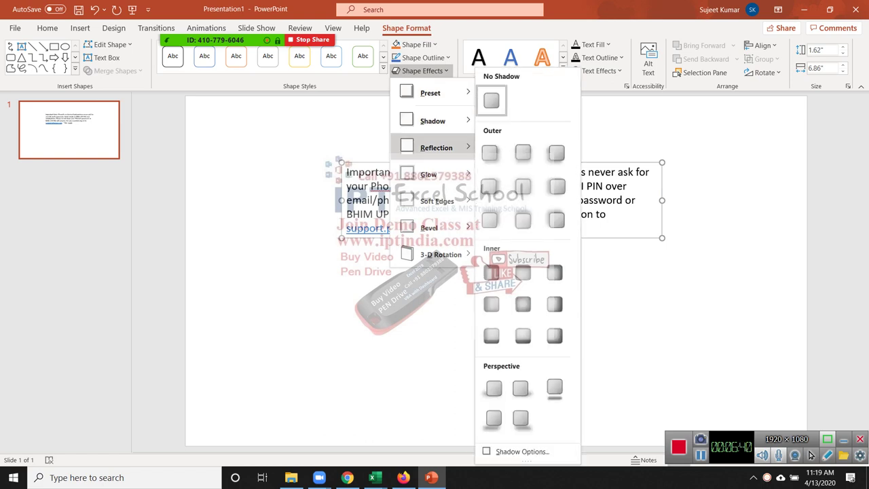
key("Escape")
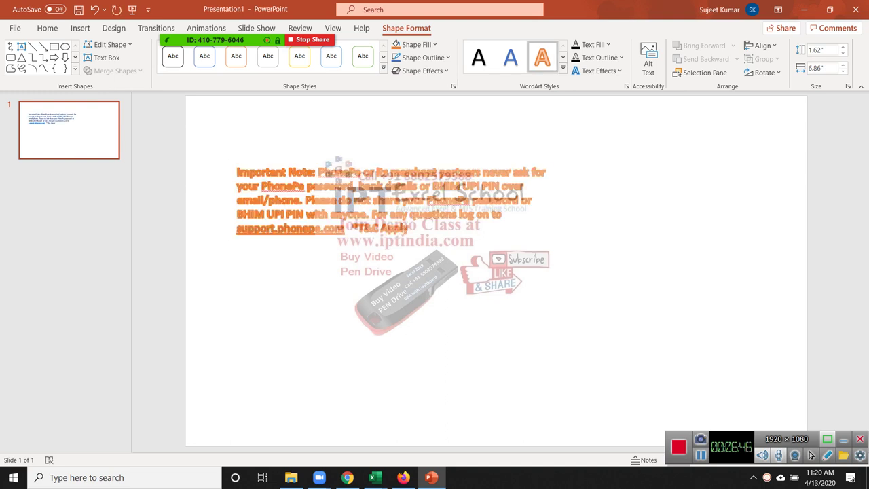
left_click(563, 68)
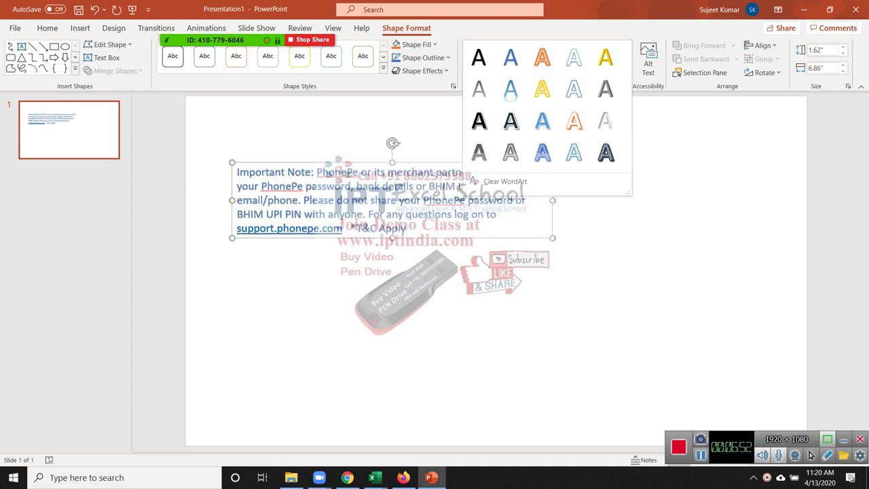
key("Escape")
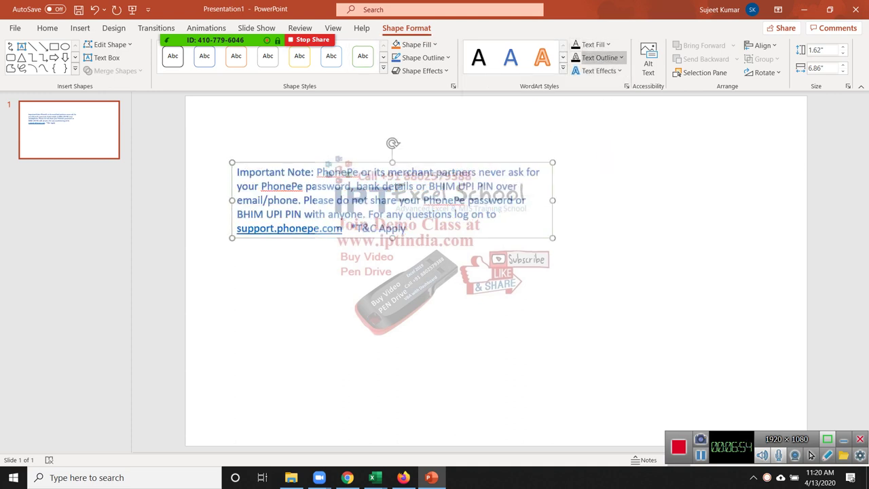
left_click(596, 70)
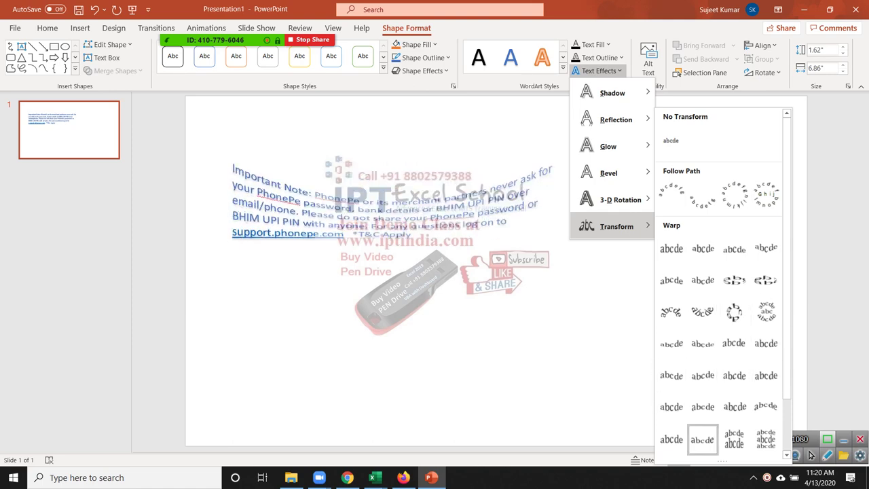
scroll(767, 443, "down", 1)
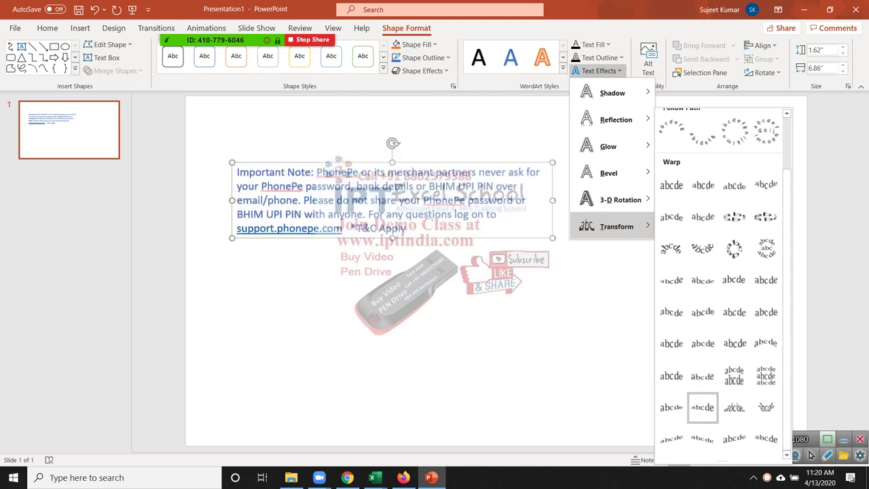
key("Escape")
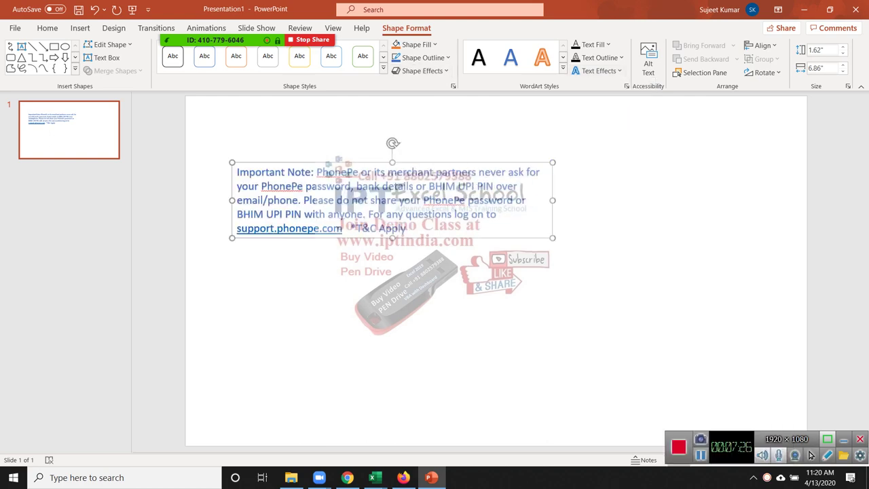
key("Escape")
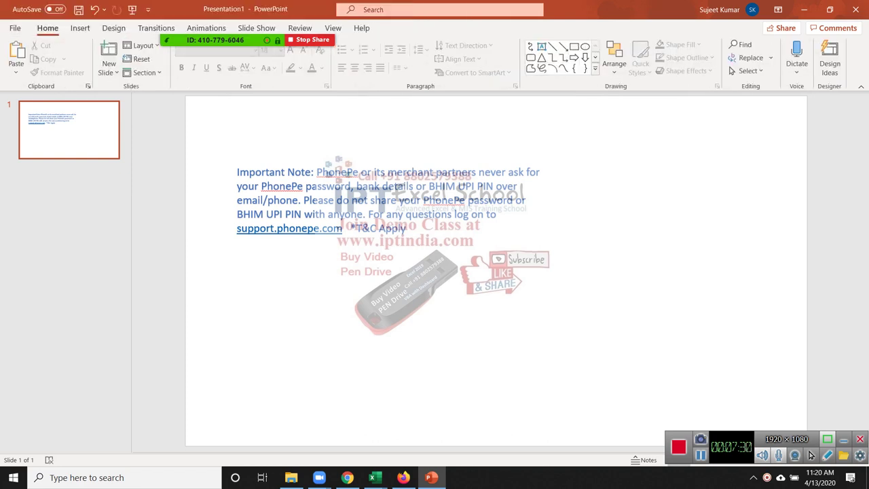
left_click(595, 68)
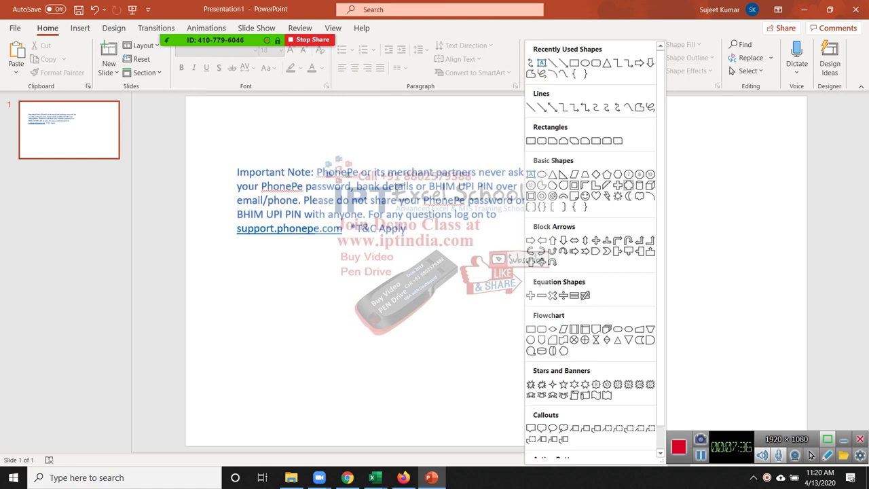
left_click(617, 197)
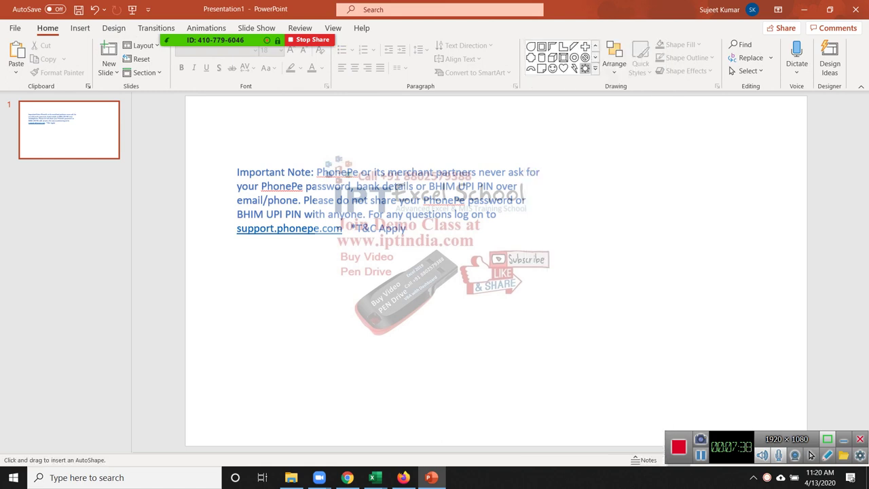
left_click_drag(480, 270, 615, 387)
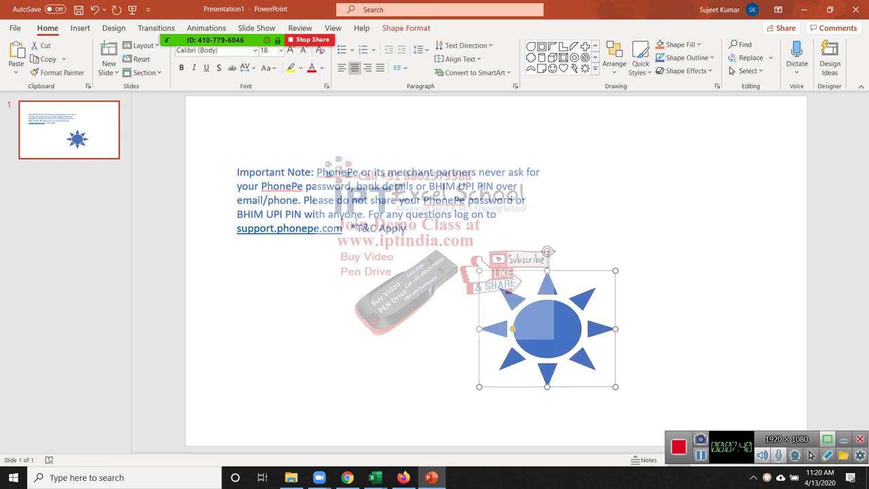
left_click(406, 27)
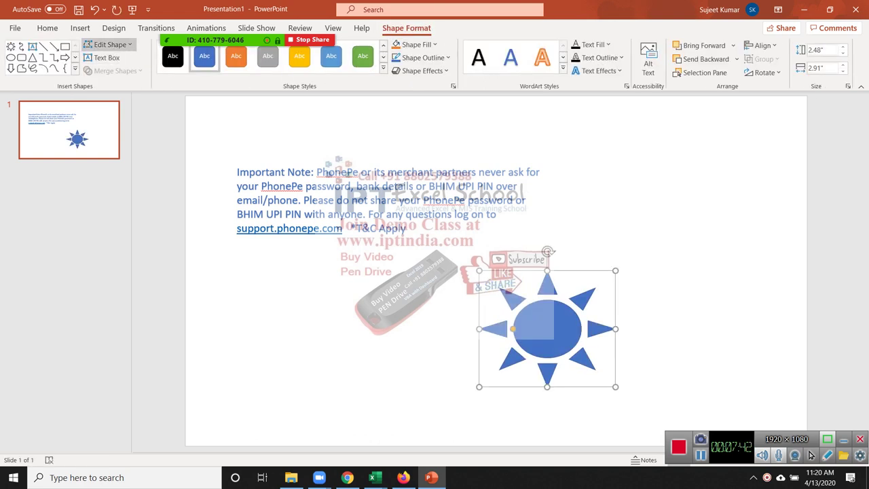
left_click(108, 44)
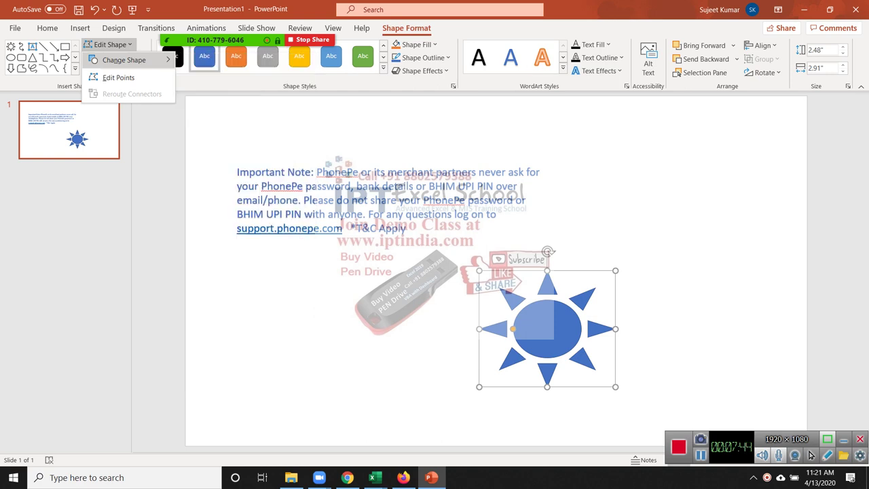
left_click(118, 78)
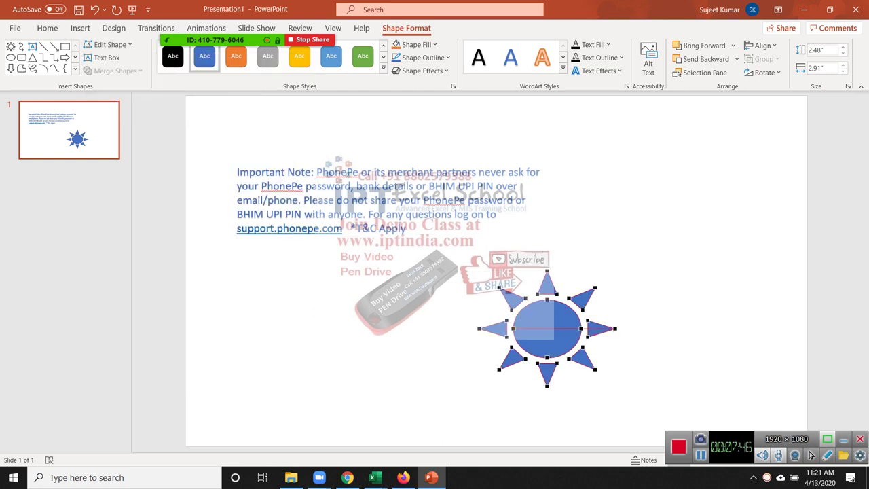
left_click_drag(547, 275, 547, 262)
left_click_drag(595, 288, 608, 280)
key("Escape")
key("Escape")
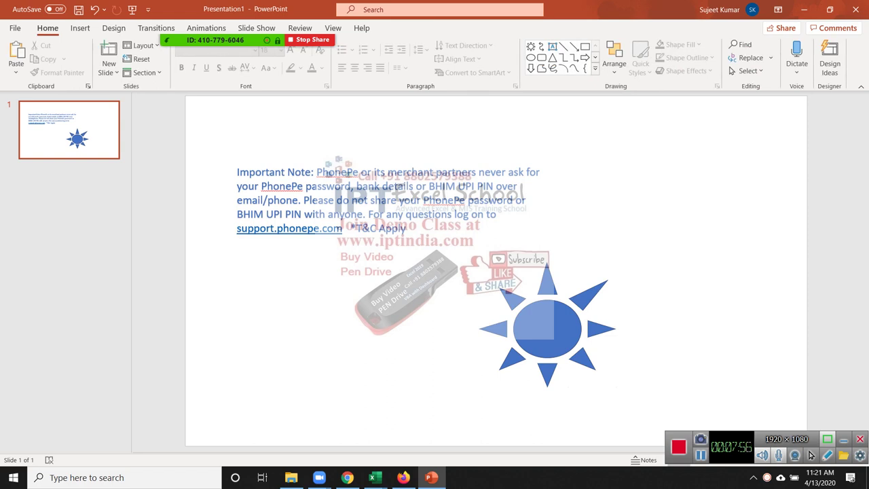
left_click(547, 326)
key("Delete")
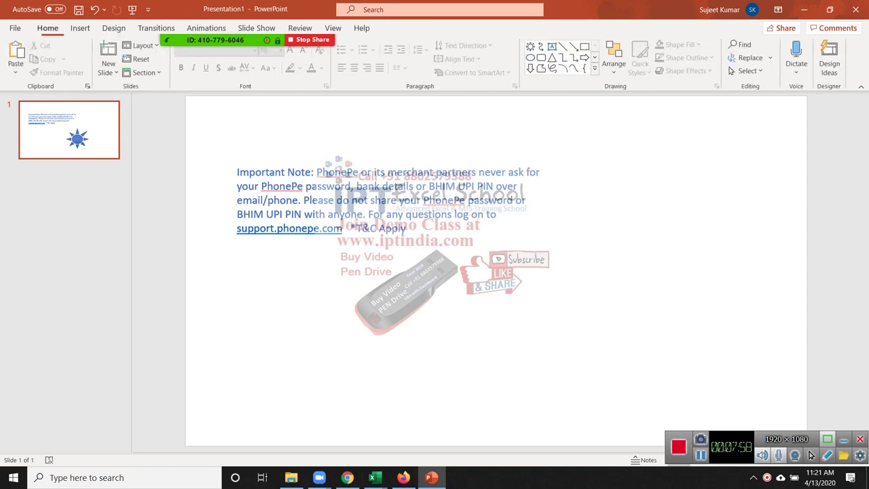
left_click(80, 28)
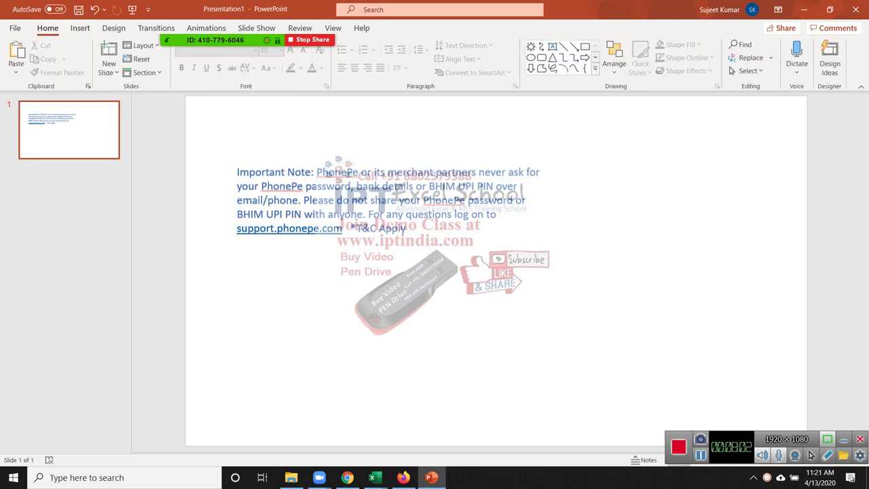
Draw a trial blue rectangle and text box over the Subscribe image, then delete them.
left_click(595, 68)
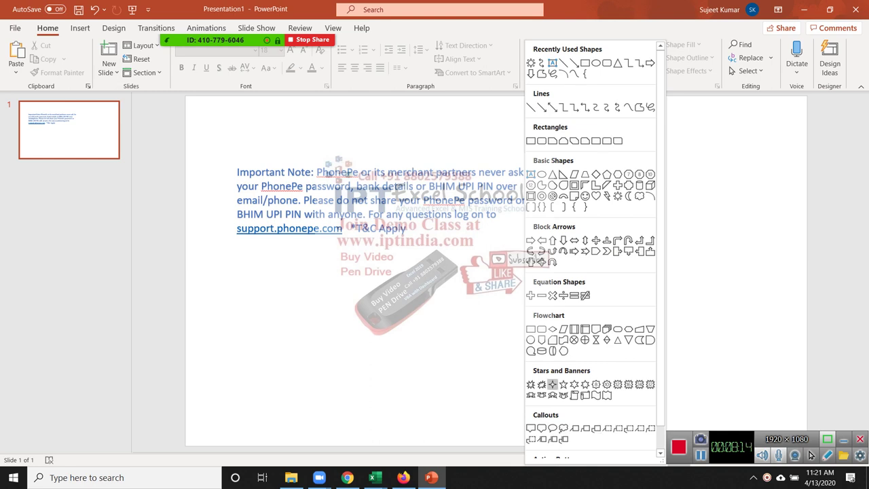
left_click(531, 141)
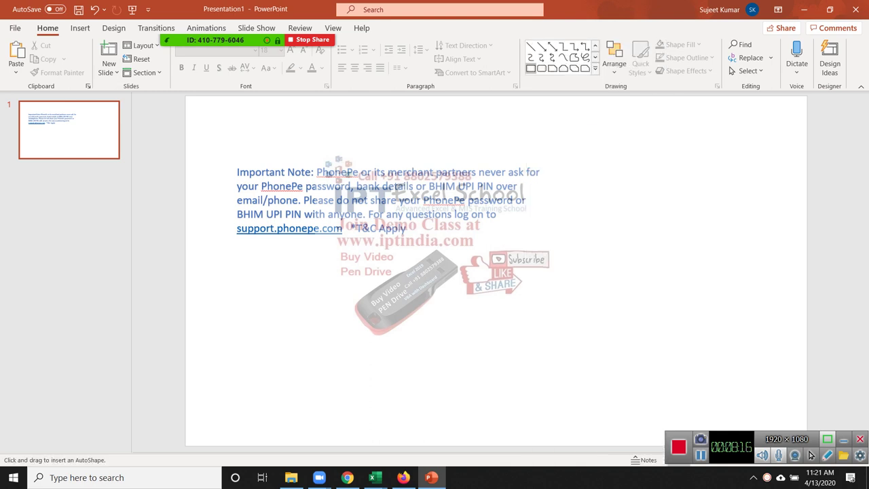
left_click_drag(478, 252, 593, 288)
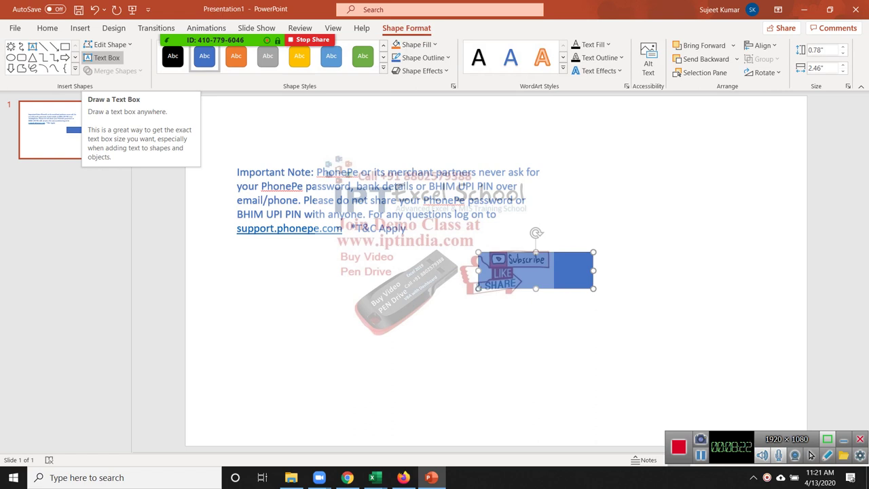
left_click(102, 58)
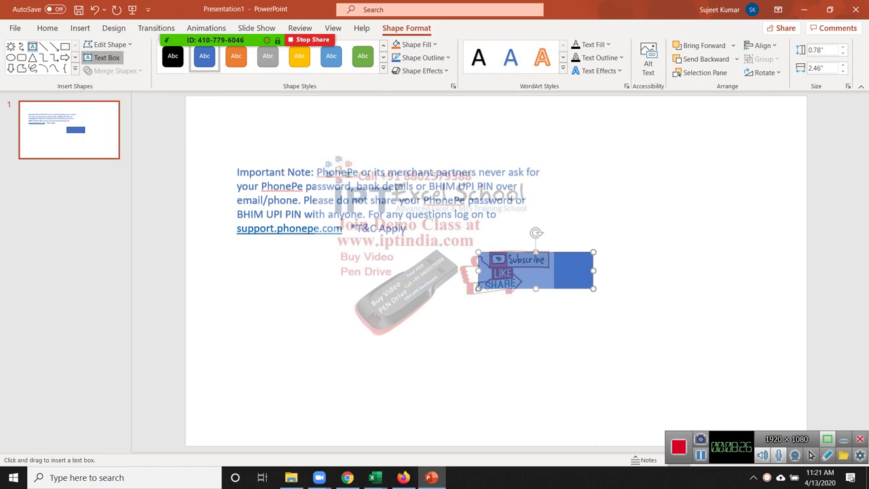
left_click_drag(472, 248, 520, 294)
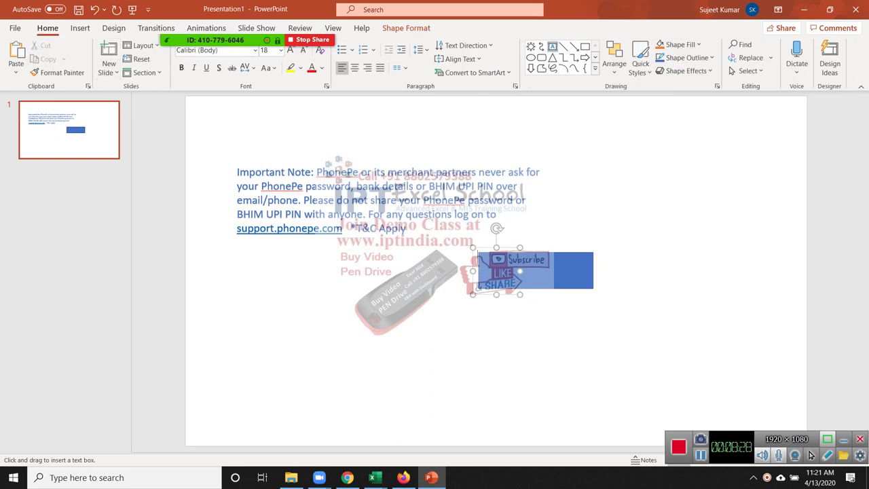
left_click(536, 280)
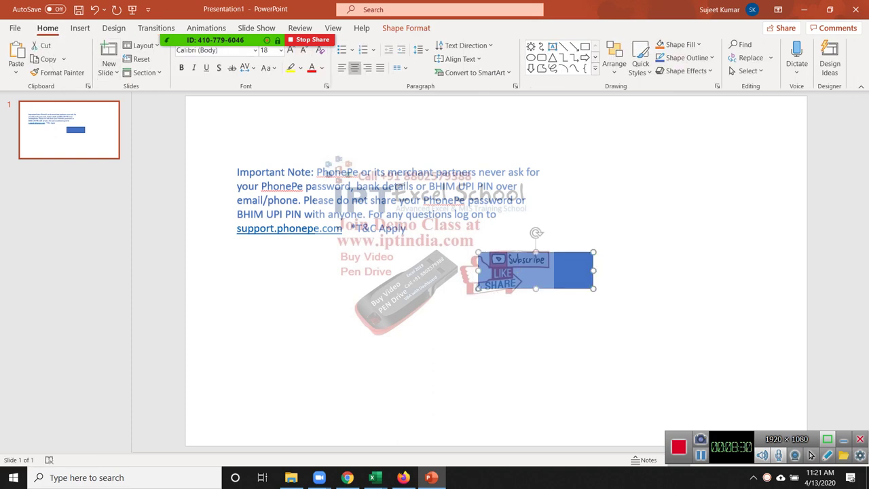
key("Delete")
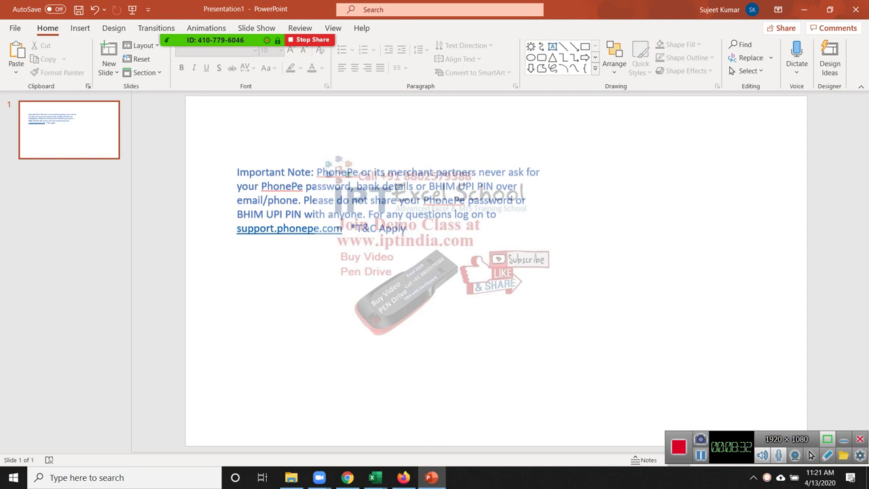
Select the whole notice text box and delete it, leaving the slide blank.
left_click(259, 229)
key("Escape")
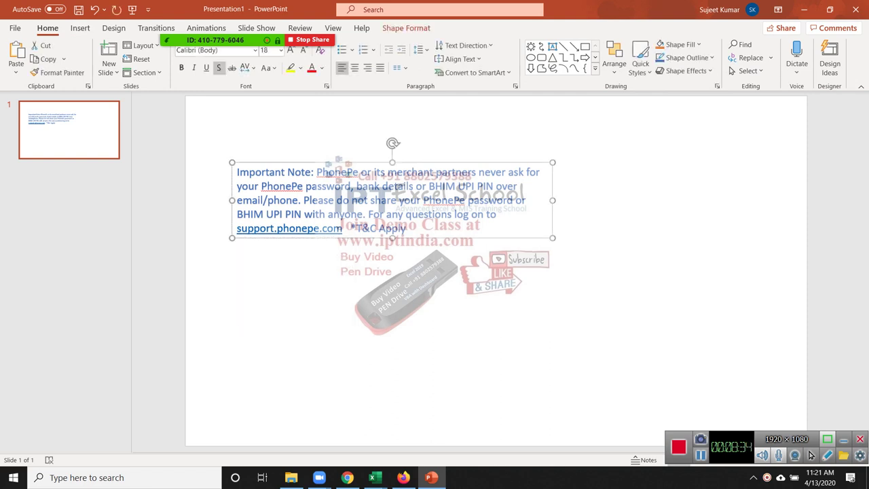
key("Delete")
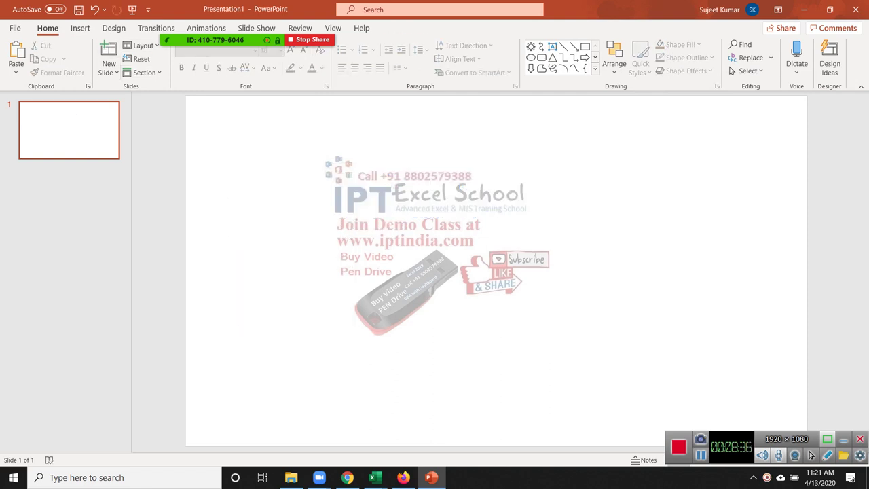
Draw a blue rectangle near the slide's upper left.
left_click(80, 28)
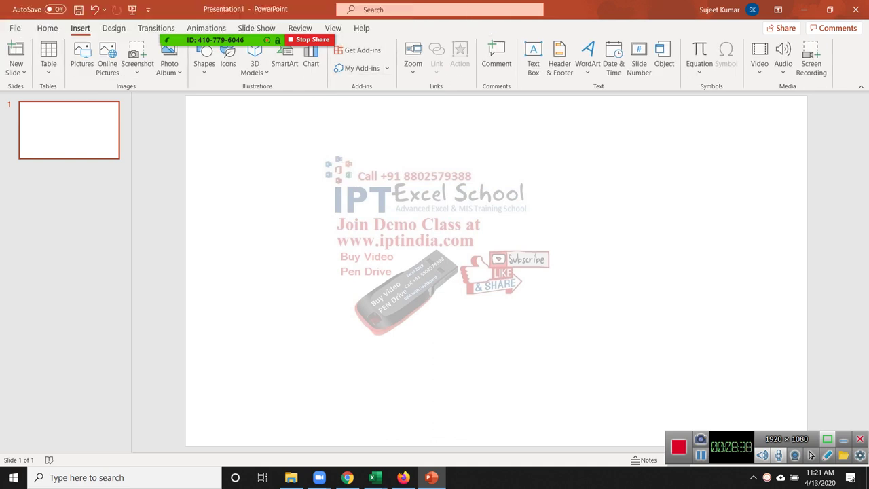
left_click(413, 62)
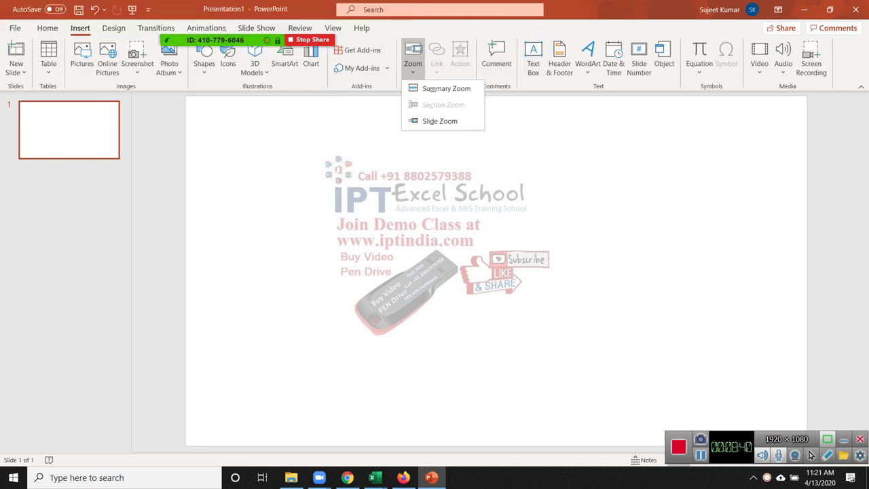
left_click(47, 28)
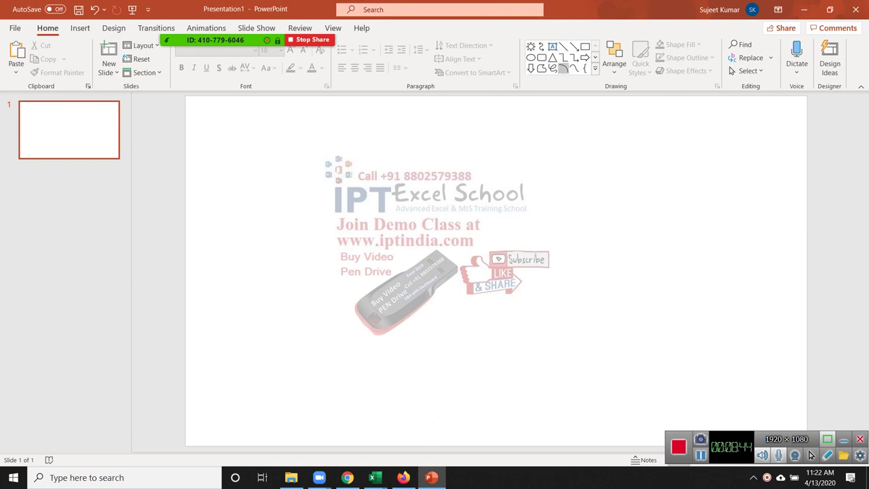
left_click(585, 46)
left_click_drag(297, 144, 415, 243)
key("Escape")
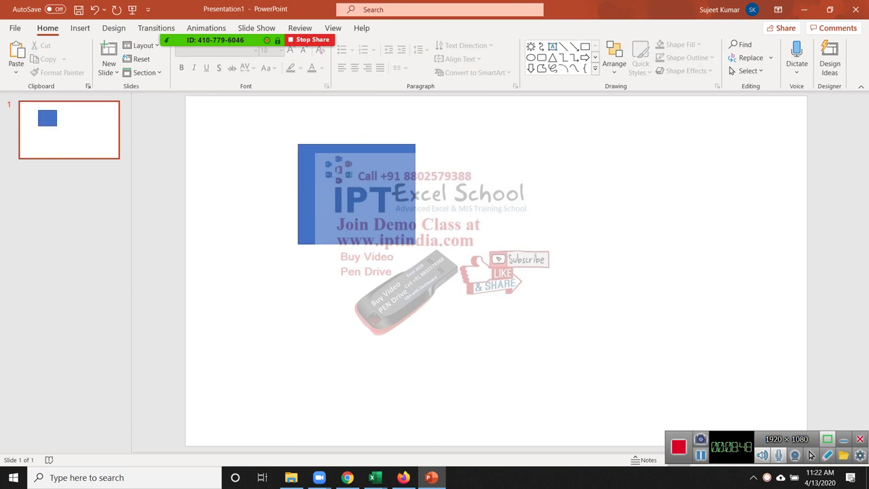
Draw an empty text box to the right of the blue rectangle.
left_click(80, 27)
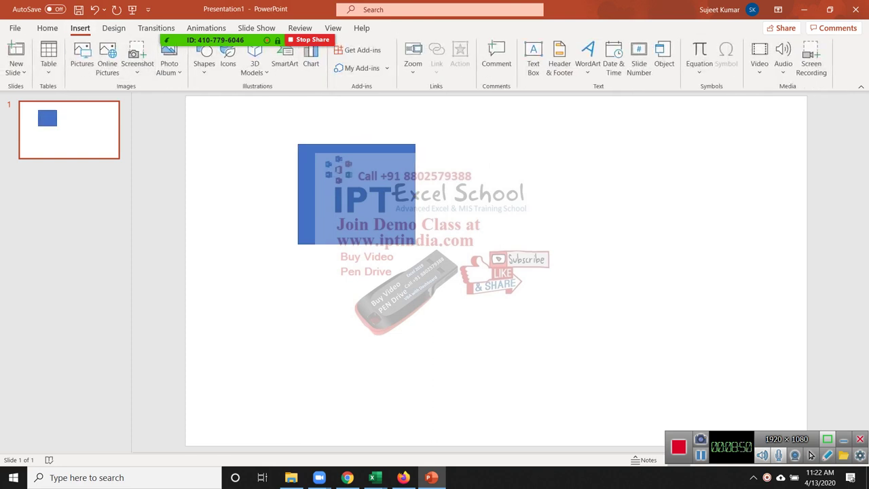
left_click(588, 55)
left_click(122, 17)
left_click(57, 17)
left_click(123, 17)
left_click(122, 17)
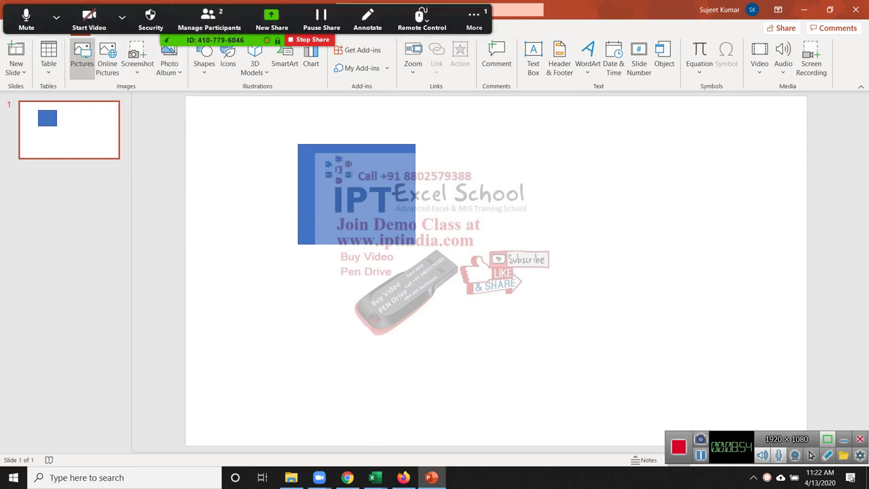
left_click(49, 28)
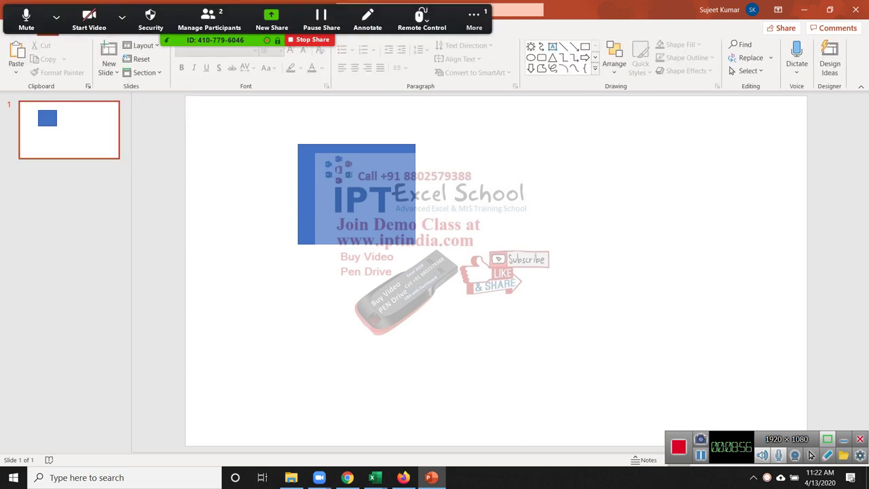
left_click(552, 47)
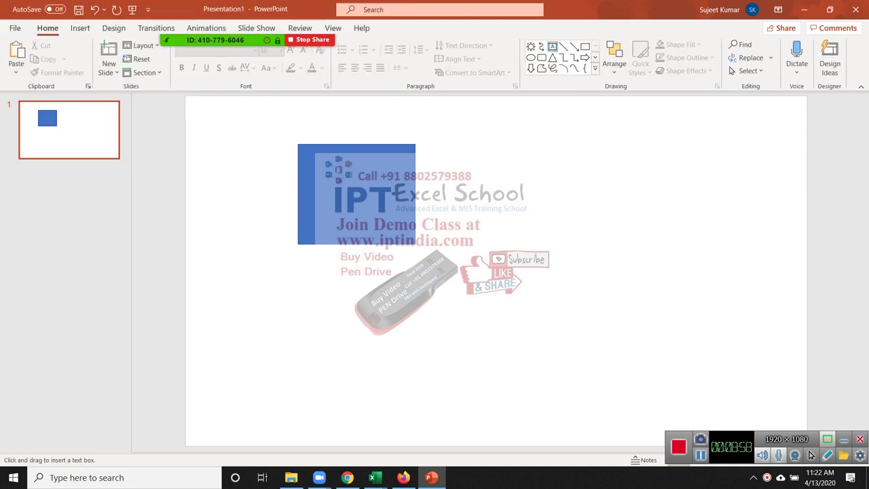
left_click_drag(467, 140, 566, 240)
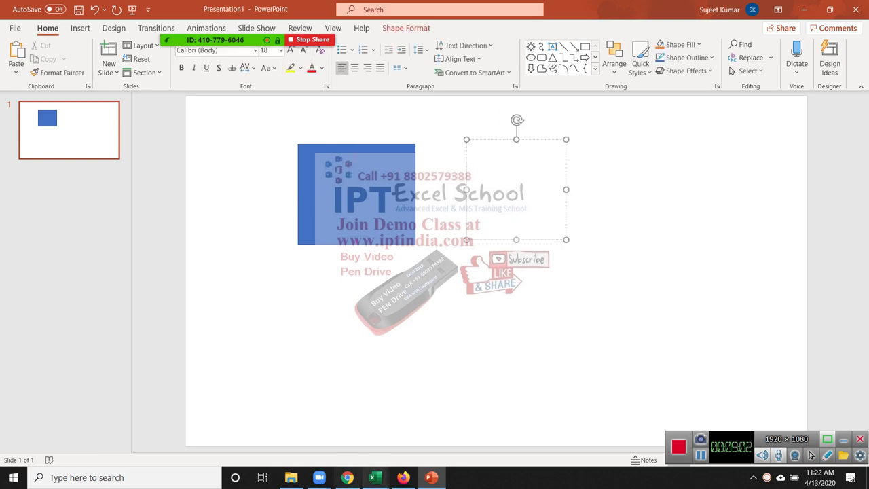
Paste the PhonePe note into the text box, enlarge the rectangle, and move the text onto it.
key("ctrl+v")
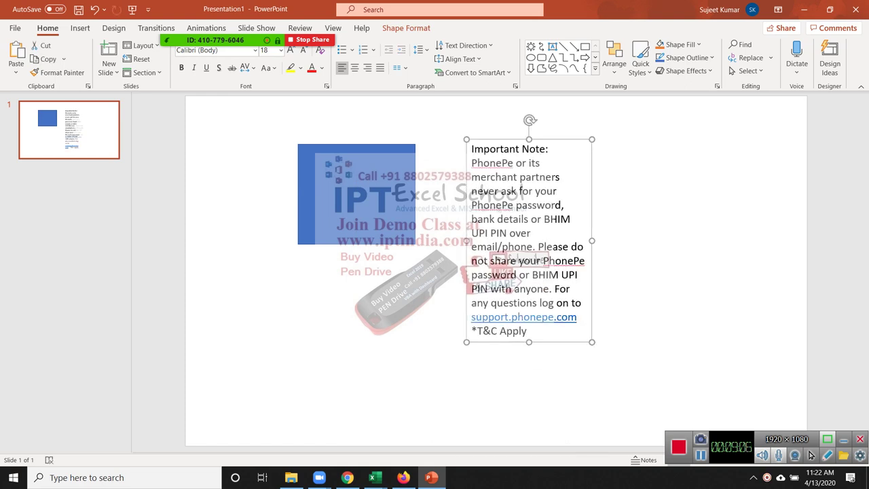
key("Escape")
key("Escape")
key("Tab")
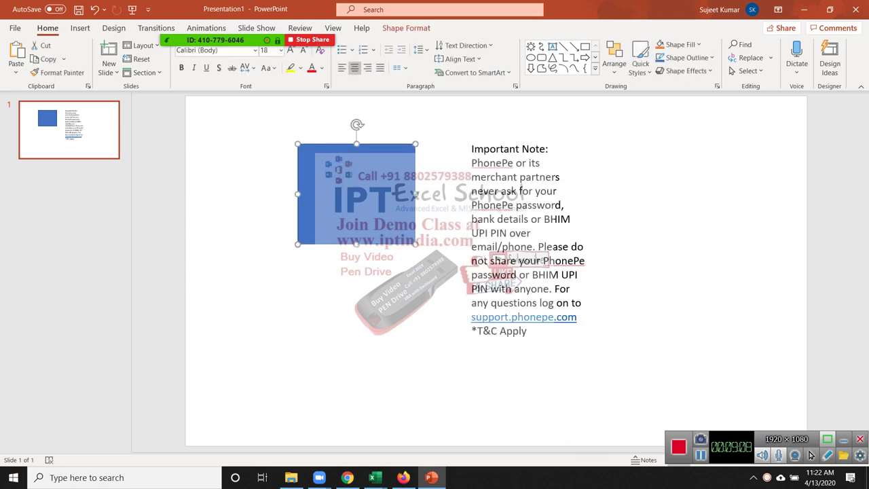
left_click_drag(415, 244, 442, 333)
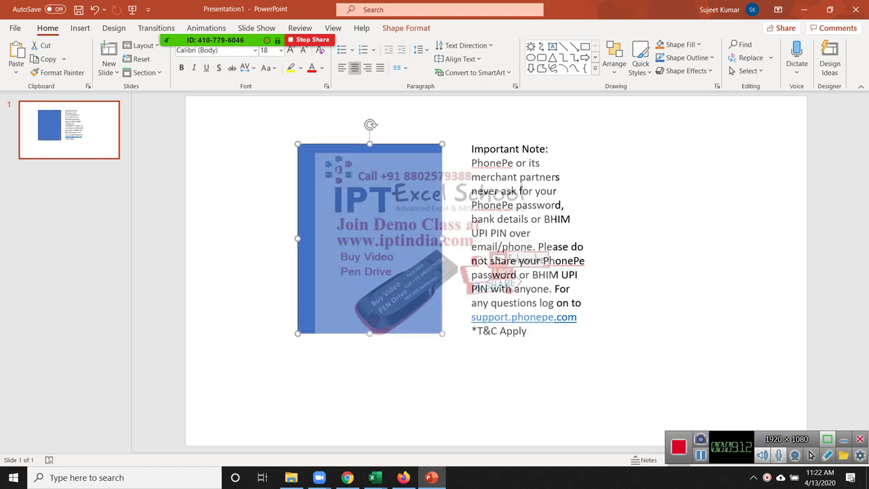
key("Tab")
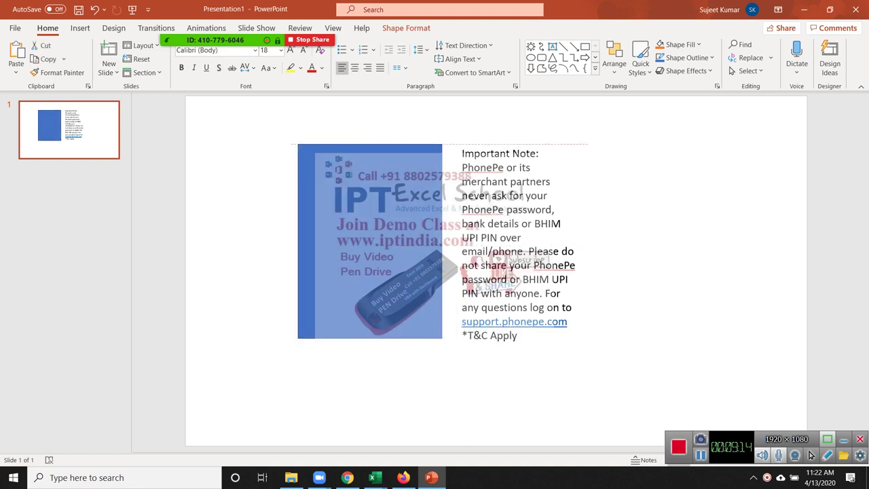
mouse_move(529, 271)
left_mouse_down()
mouse_move(372, 286)
mouse_move(368, 277)
left_mouse_up()
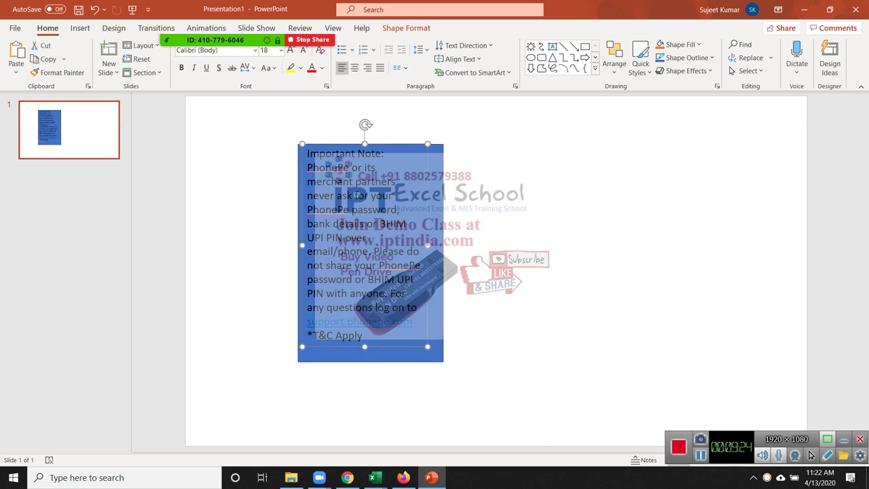
key("ctrl+a")
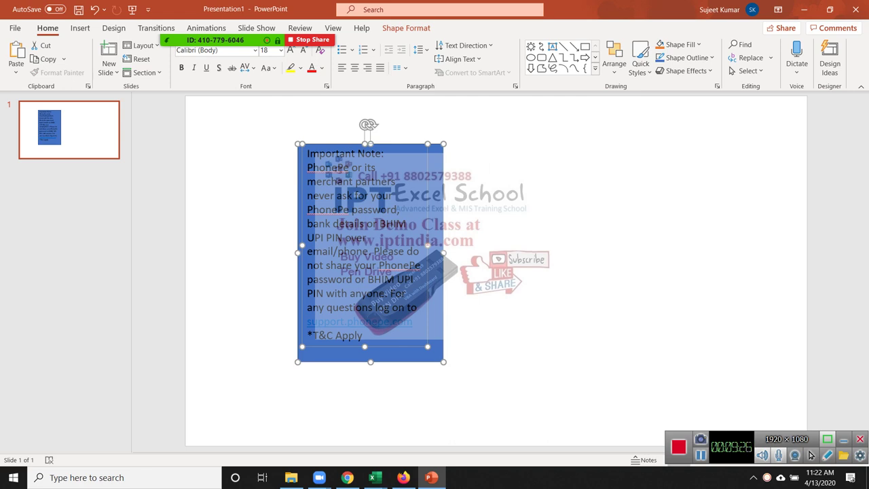
Try a Fragment merge of the note and rectangle, undo it, and remove both shapes.
left_click(406, 28)
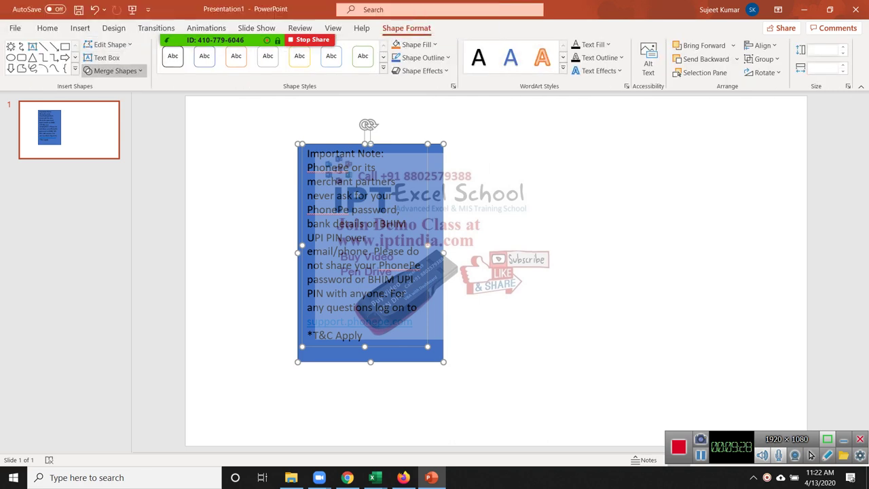
left_click(112, 71)
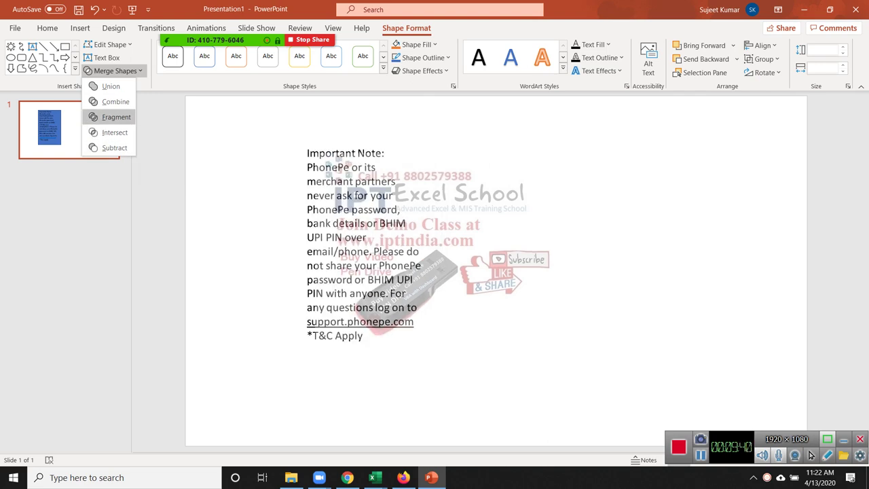
left_click(109, 86)
key("Escape")
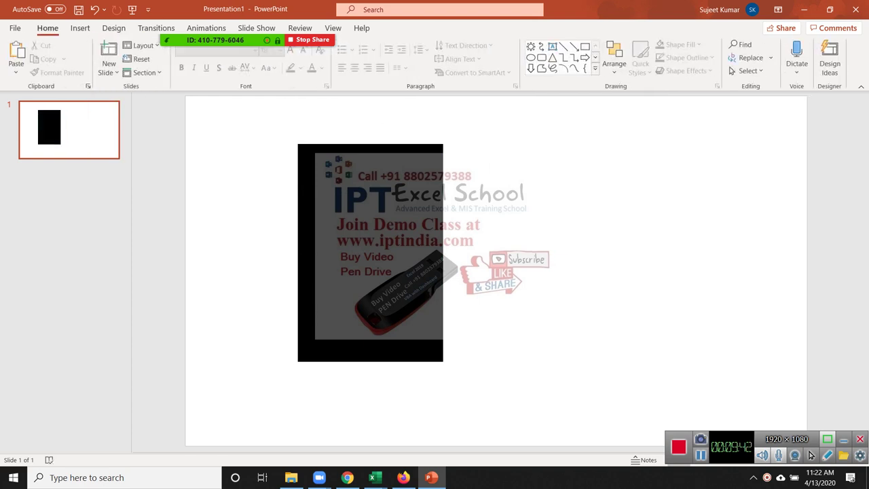
key("ctrl+z")
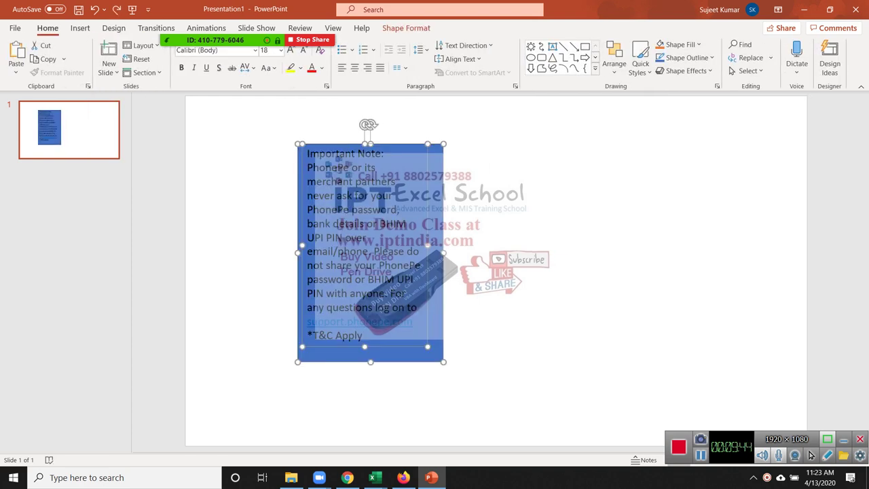
key("Escape")
key("Tab")
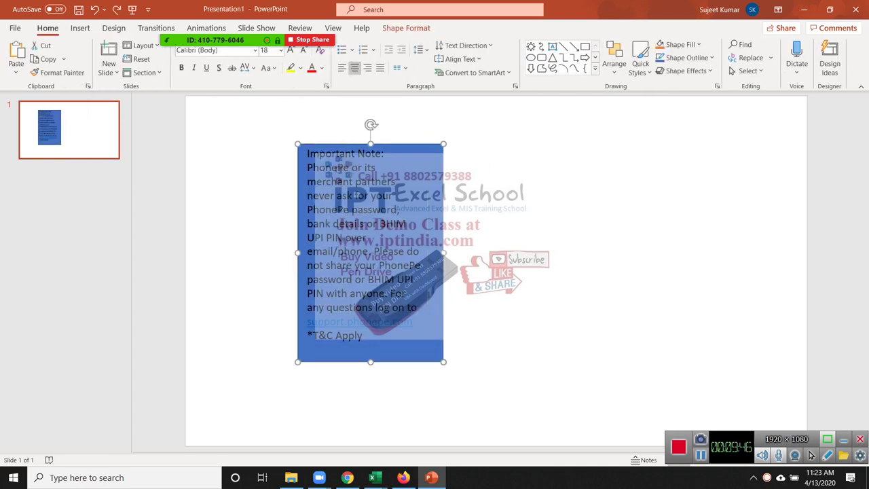
key("ctrl+z")
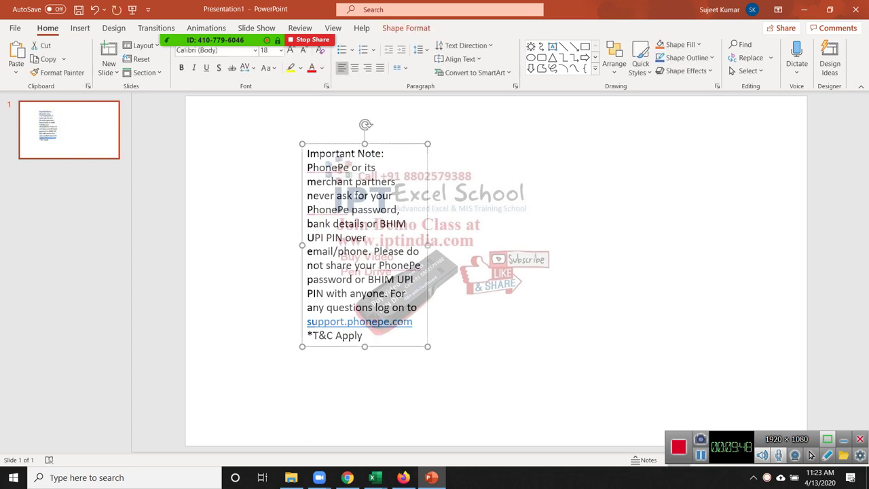
key("ctrl+z")
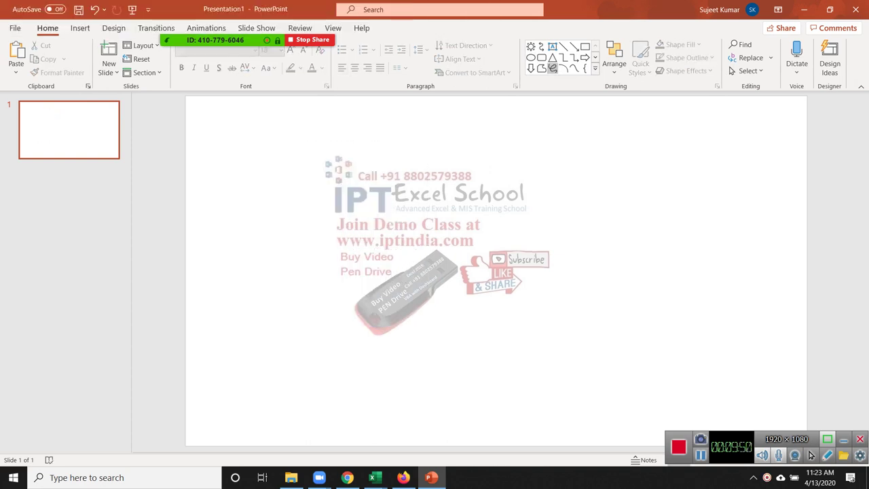
Draw a large ellipse and duplicate it, overlapping the copy to the right.
left_click(531, 57)
mouse_move(326, 151)
left_mouse_down()
mouse_move(353, 241)
mouse_move(507, 364)
left_mouse_up()
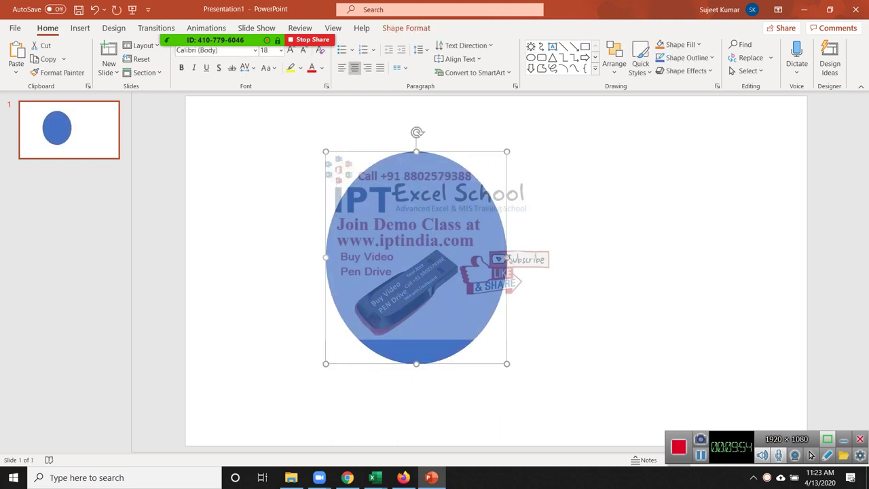
left_click_drag(416, 258, 523, 258)
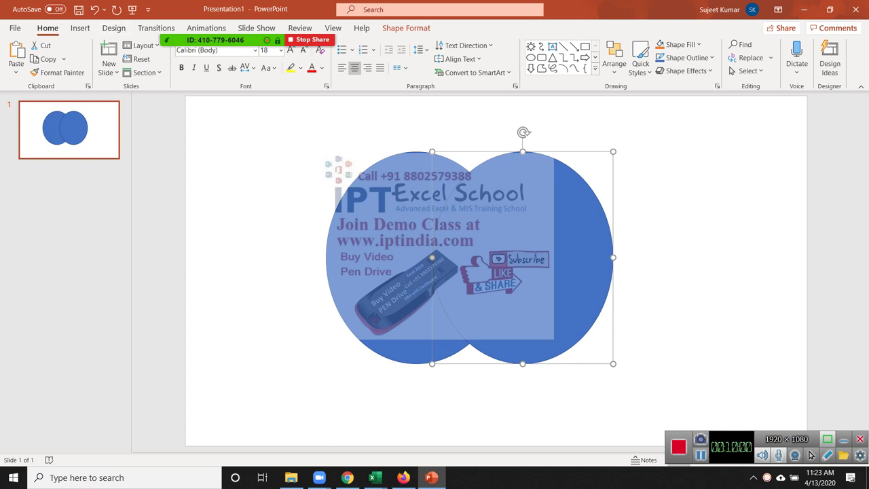
left_click(122, 16)
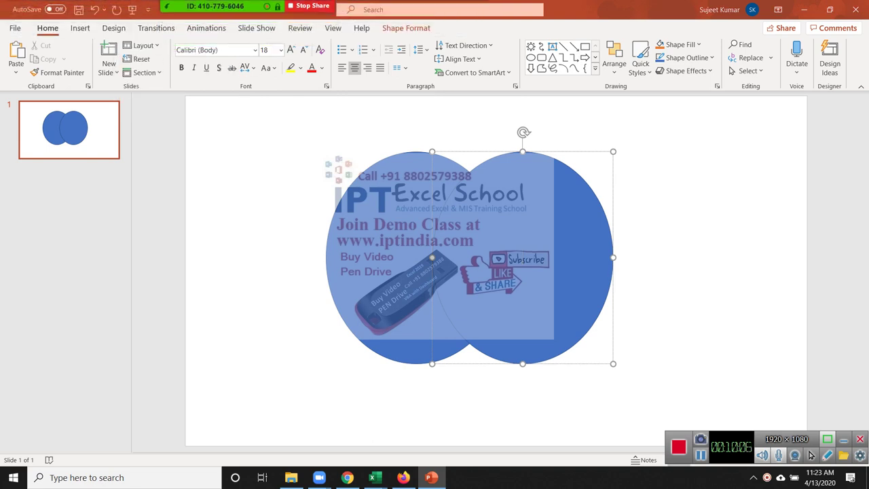
Style the right ellipse black and the left one orange, then select both.
left_click(406, 27)
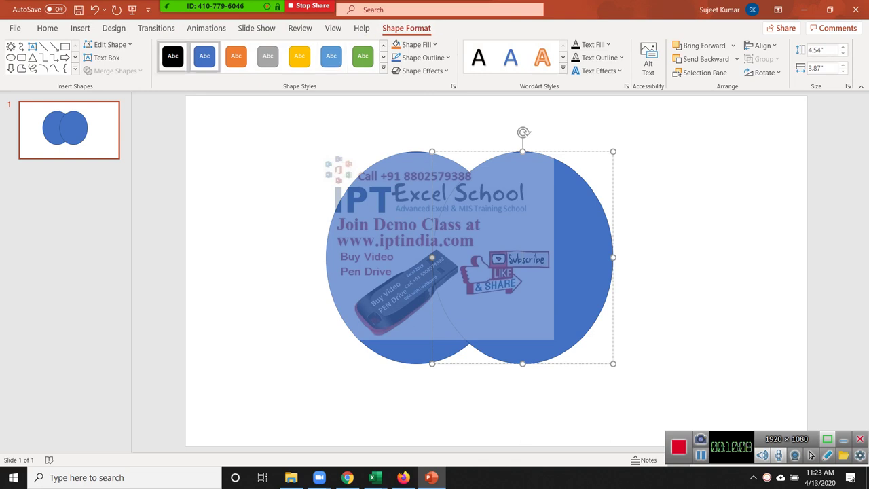
left_click(173, 55)
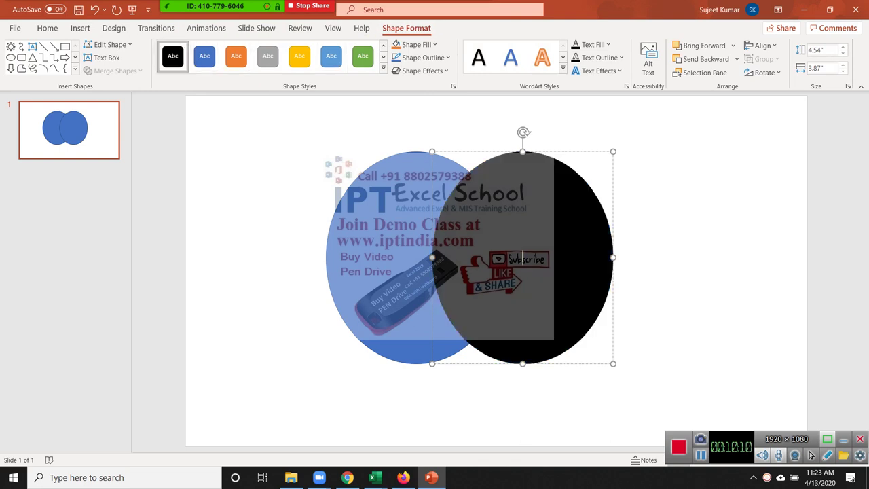
left_click(373, 312)
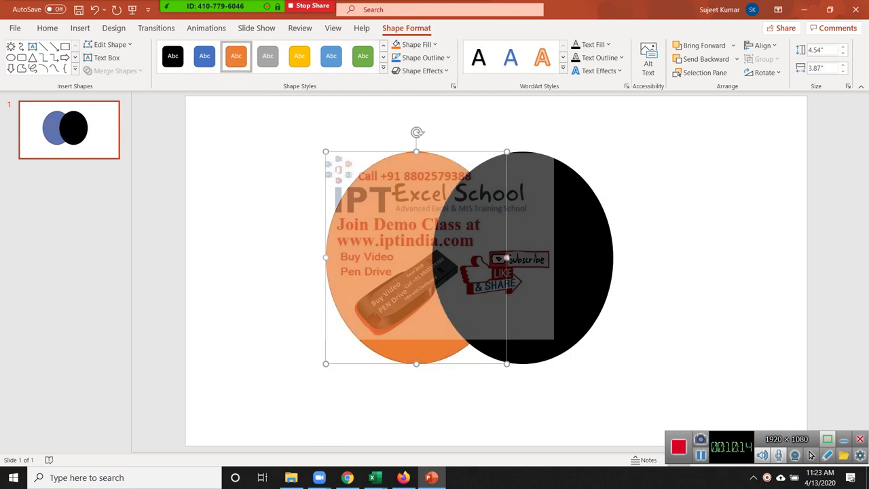
left_click(236, 55)
key("ctrl+a")
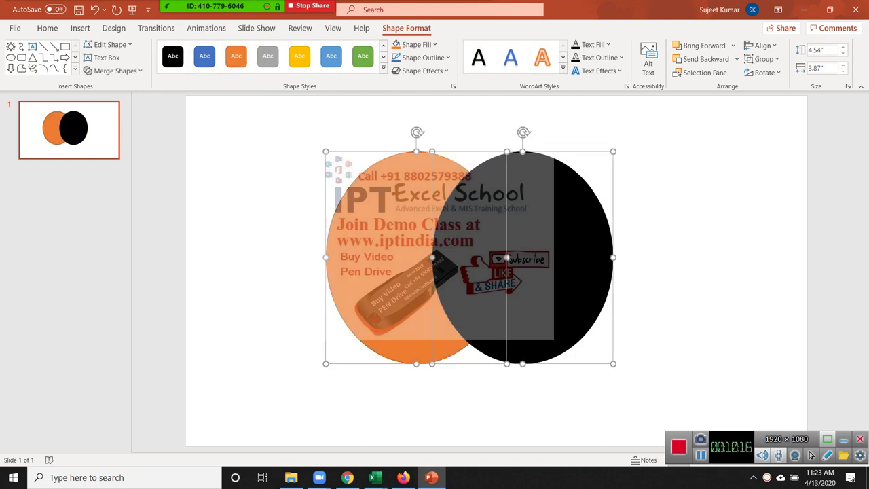
Merge the ellipses with Combine and move the resulting shape to the slide's right half.
left_click(112, 70)
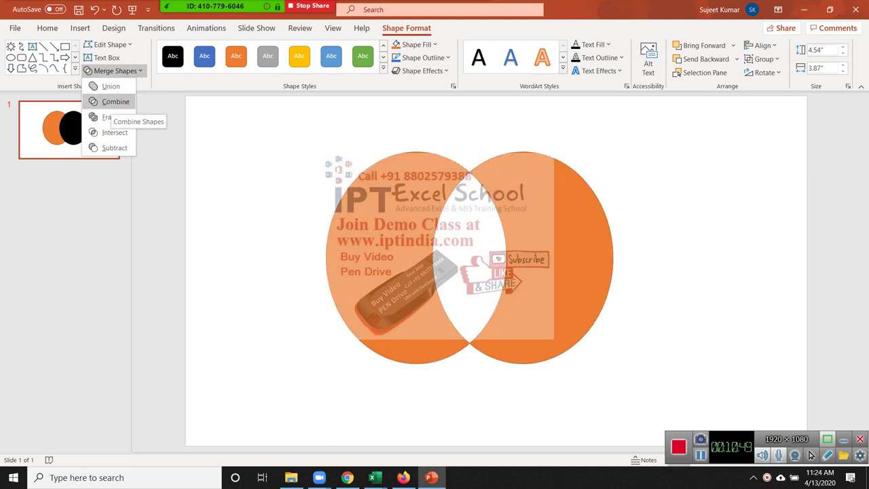
left_click(116, 101)
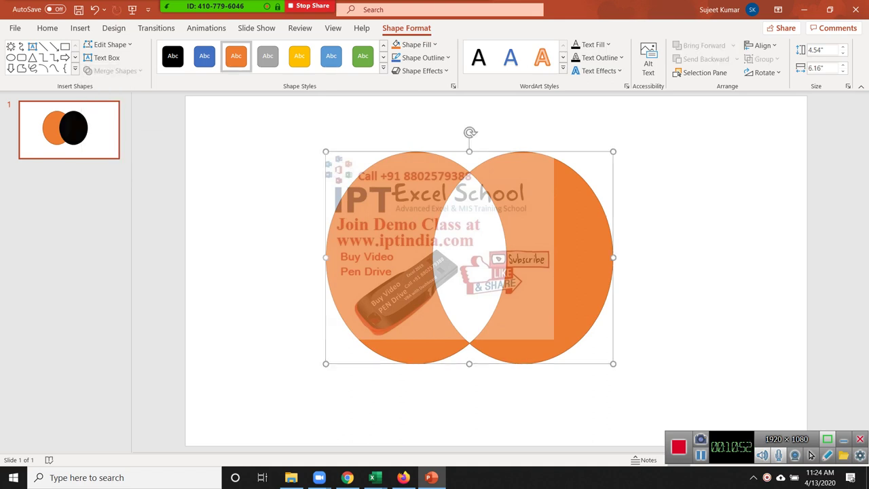
mouse_move(577, 259)
left_mouse_down()
mouse_move(505, 271)
mouse_move(479, 237)
left_mouse_up()
key("Escape")
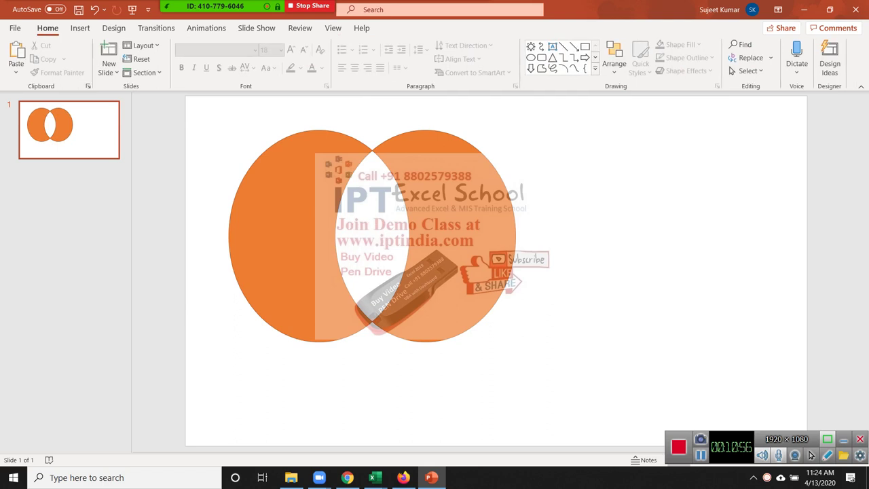
left_click_drag(372, 236, 624, 271)
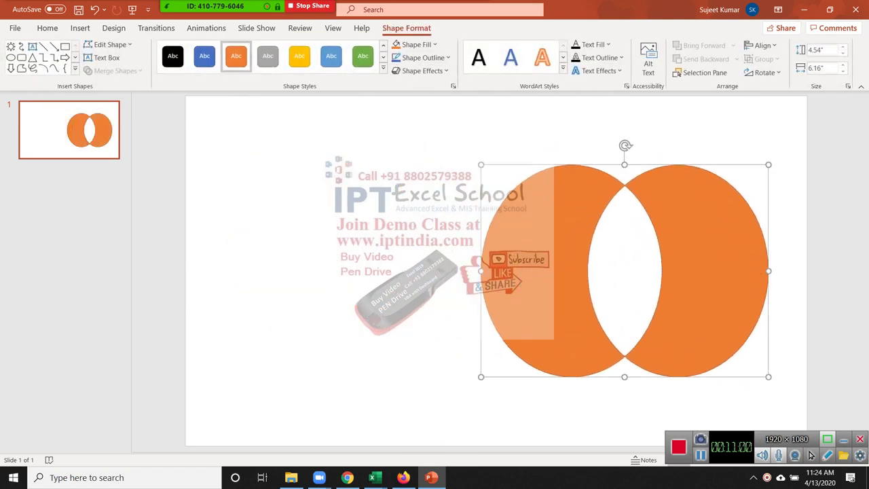
Draw a text box left of the orange shape and paste the PhonePe notice text into it.
left_click(46, 28)
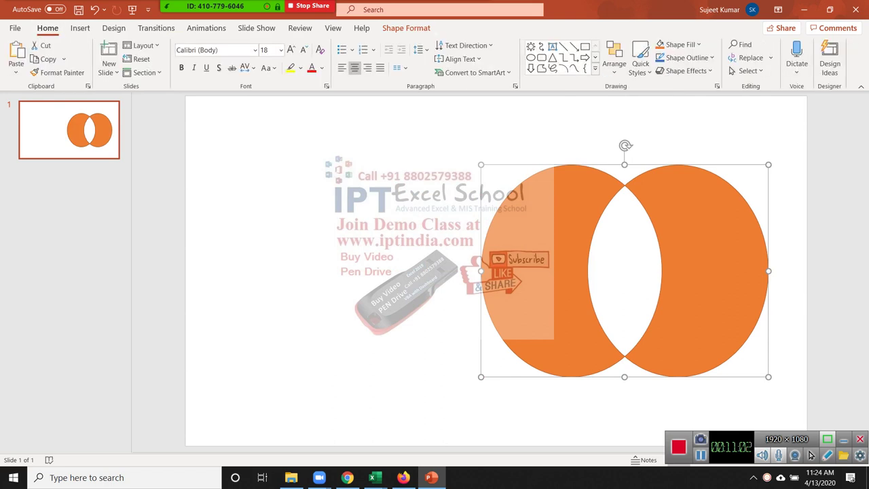
left_click(551, 46)
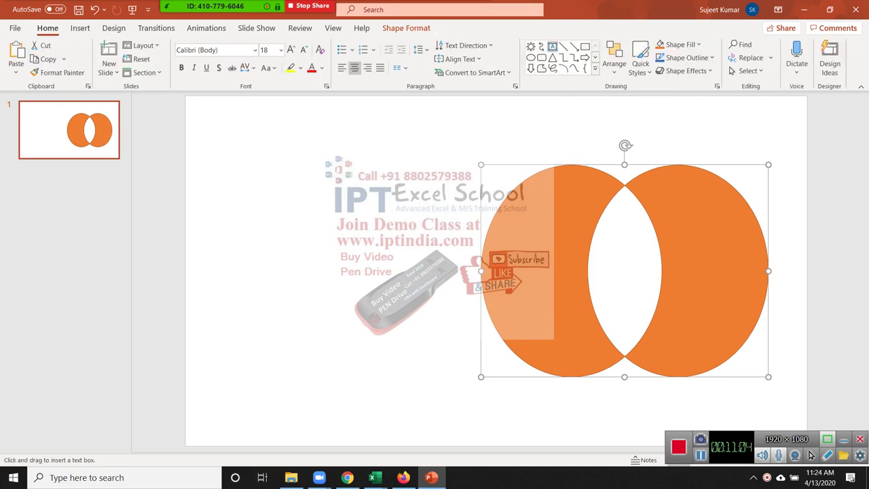
left_click_drag(222, 136, 371, 328)
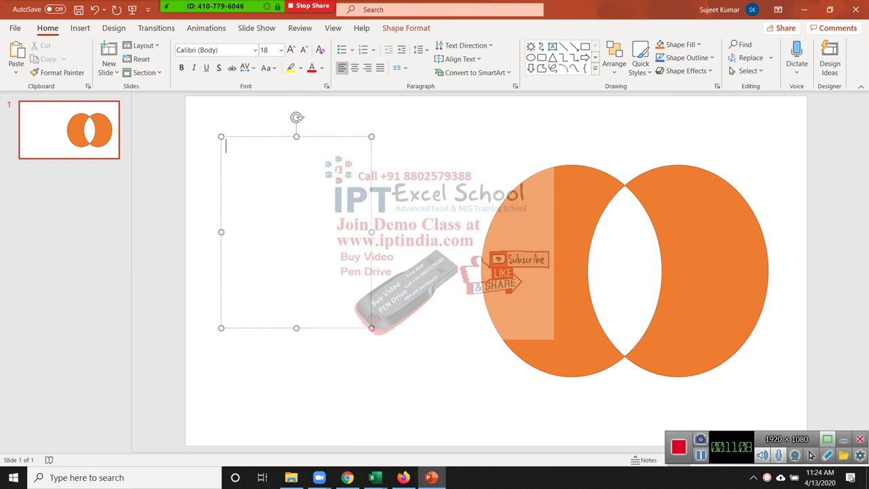
key("ctrl+v")
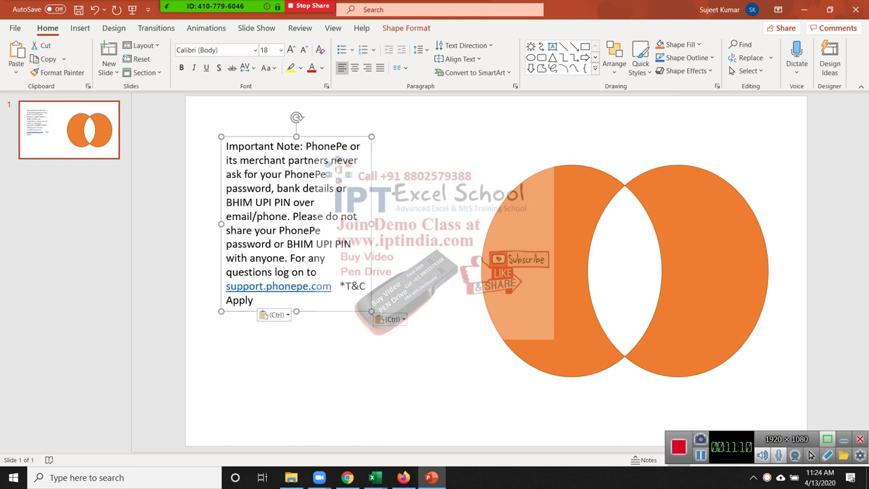
Move the orange Venn shape over the text and bring it to front, then undo both off the slide.
mouse_move(706, 271)
left_mouse_down()
mouse_move(365, 224)
mouse_move(378, 224)
left_mouse_up()
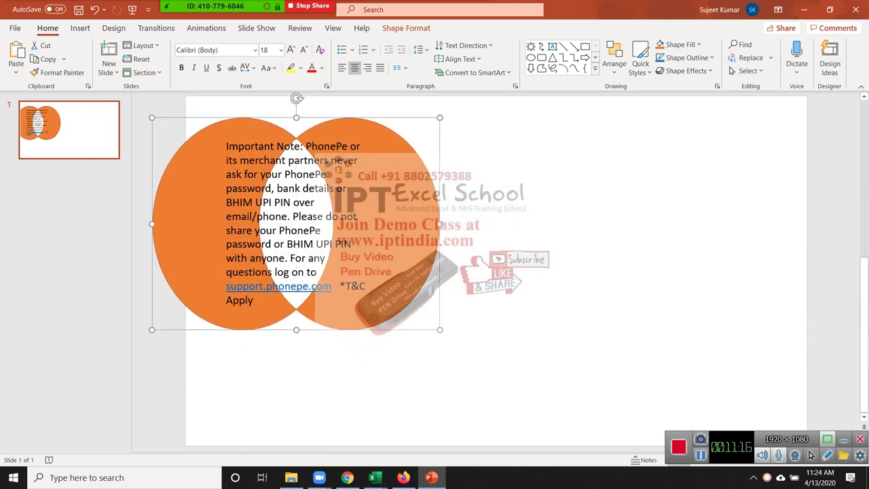
left_click_drag(378, 224, 617, 243)
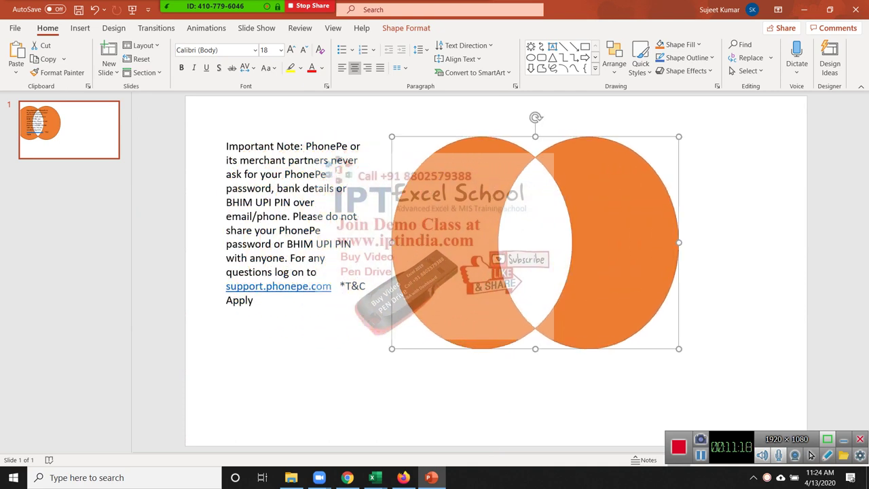
right_click(635, 188)
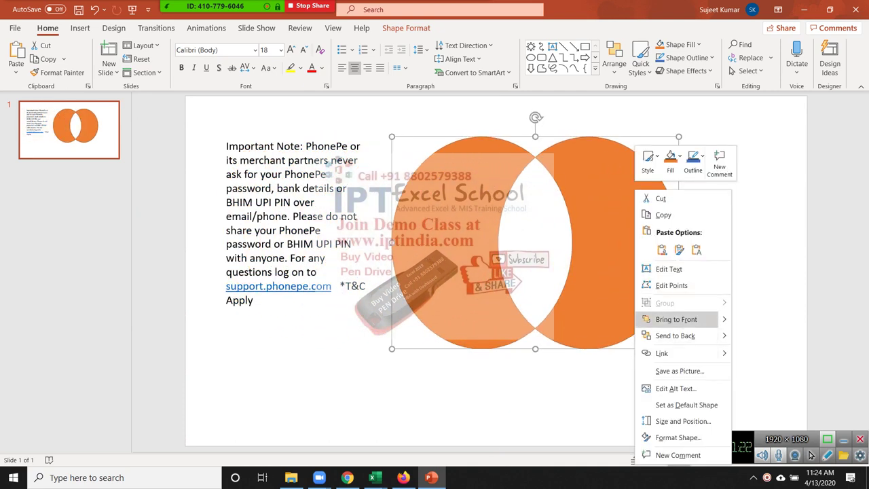
left_click(680, 319)
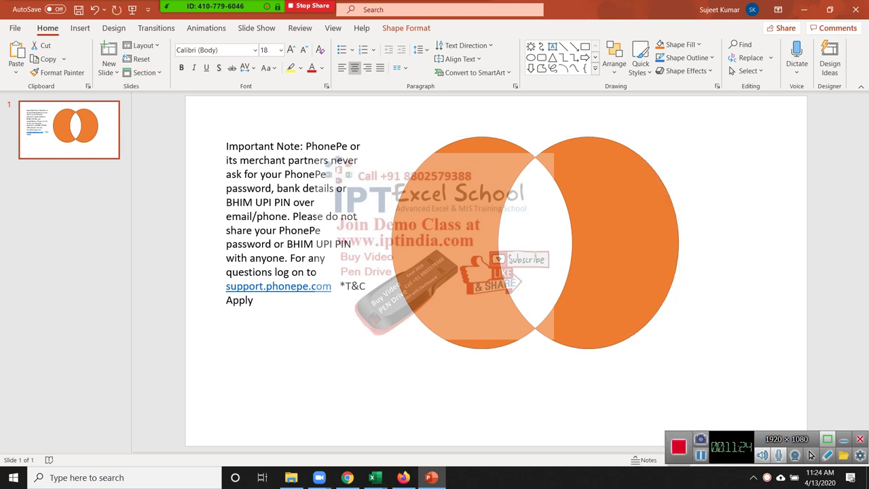
left_click_drag(543, 272, 296, 245)
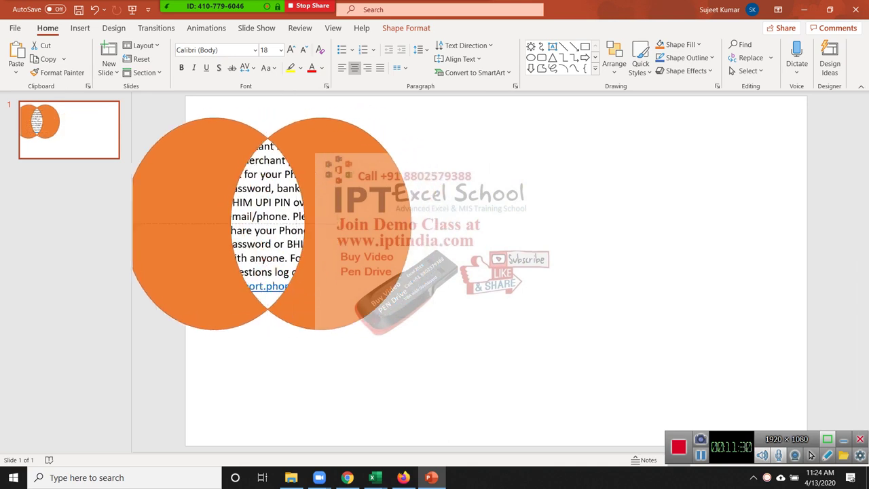
left_click_drag(296, 244, 292, 248)
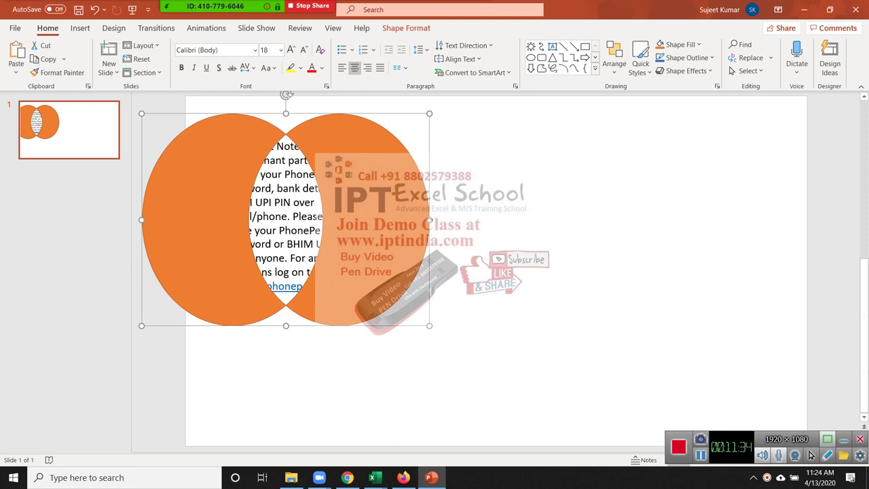
key("ctrl+z")
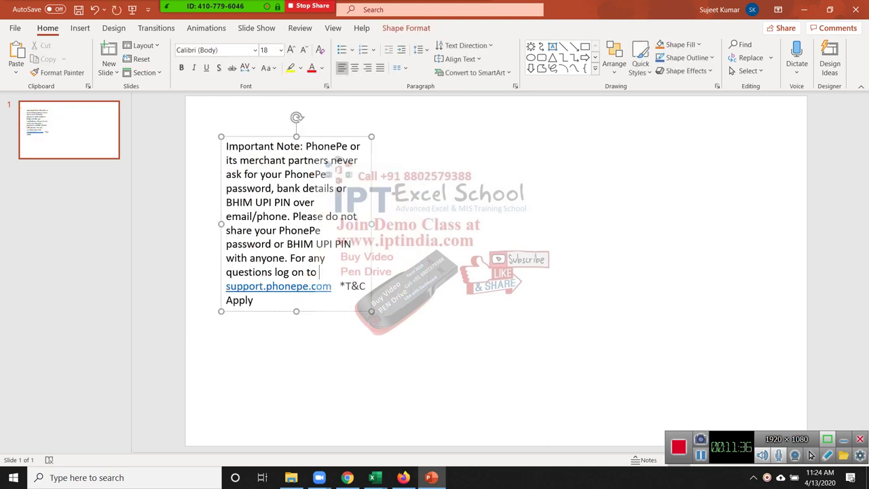
key("ctrl+z")
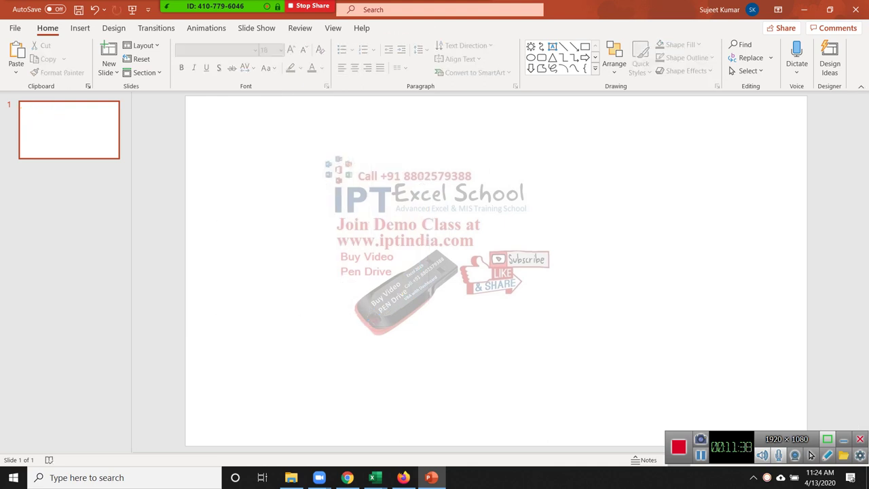
Open the Home tab's full Shapes gallery and scroll down to the Action Button shapes.
key("alt+n")
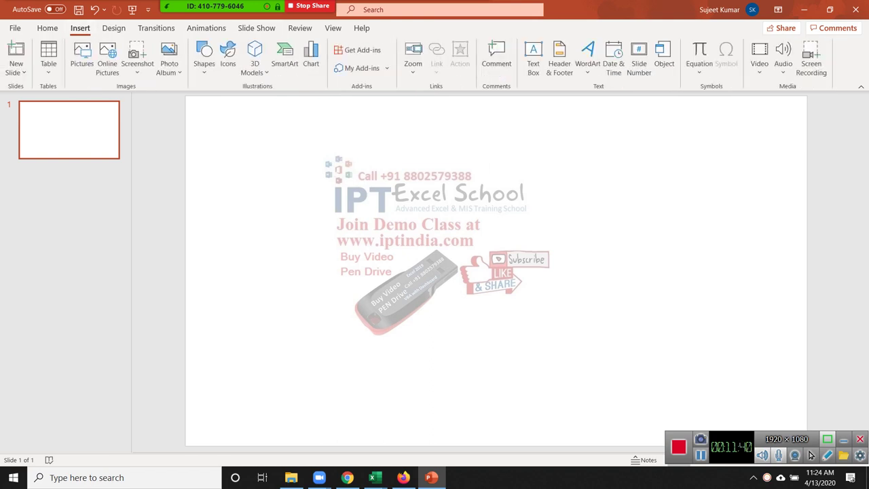
key("alt+h")
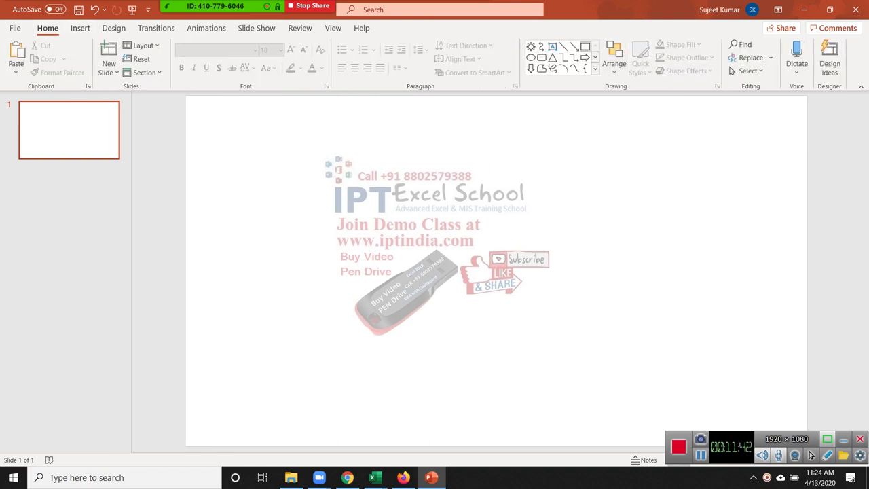
left_click(595, 68)
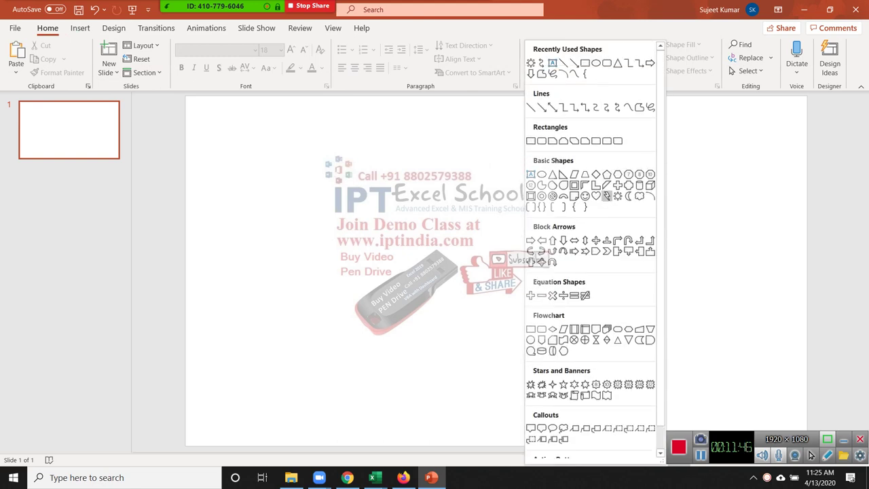
scroll(606, 196, "down", 1)
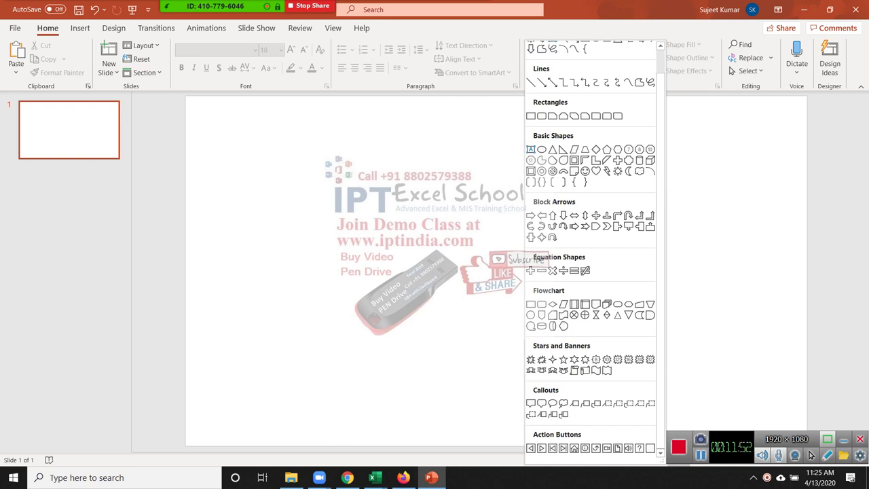
left_click(618, 448)
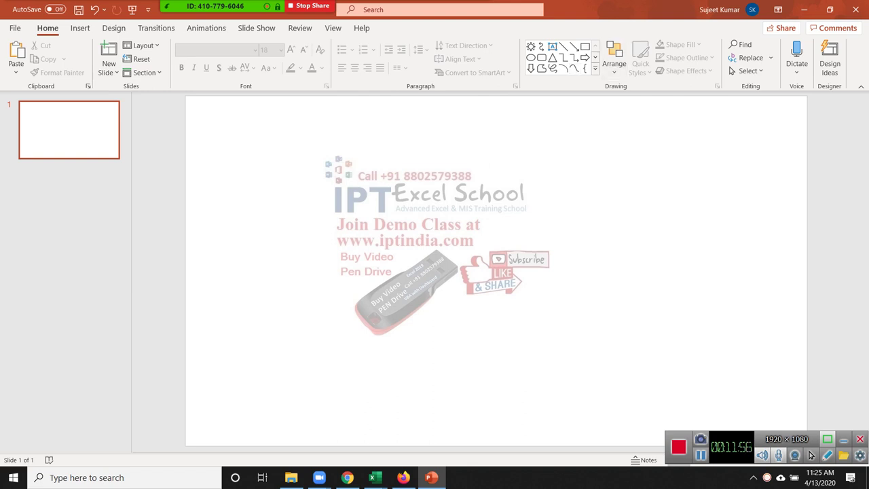
left_click(595, 68)
scroll(564, 351, "down", 1)
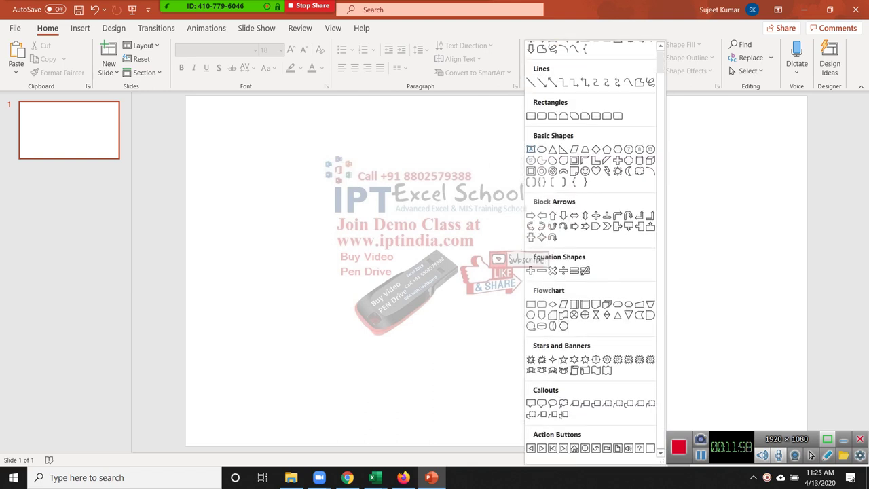
scroll(590, 272, "up", 1)
scroll(591, 272, "down", 1)
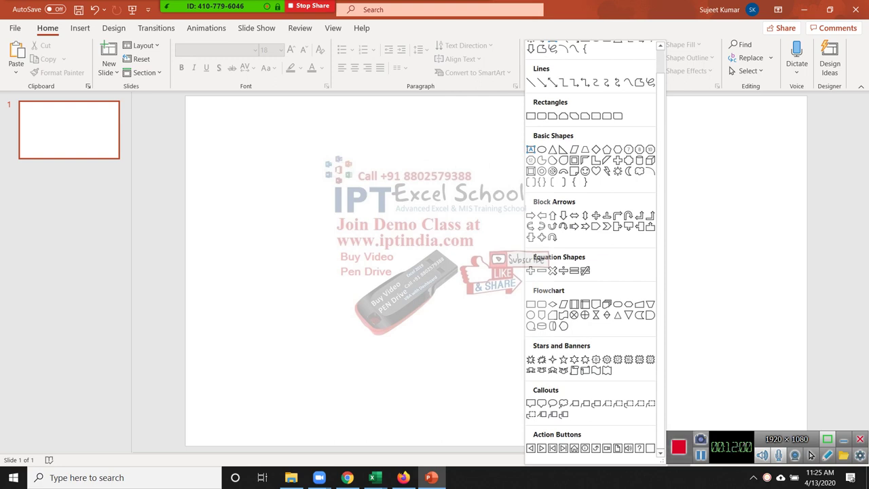
left_click(531, 116)
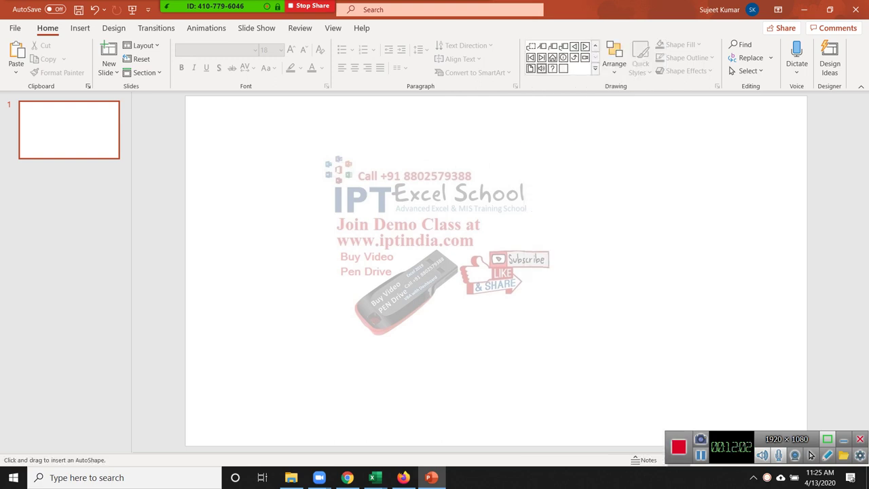
mouse_move(496, 167)
left_mouse_down()
mouse_move(527, 214)
mouse_move(593, 260)
left_mouse_up()
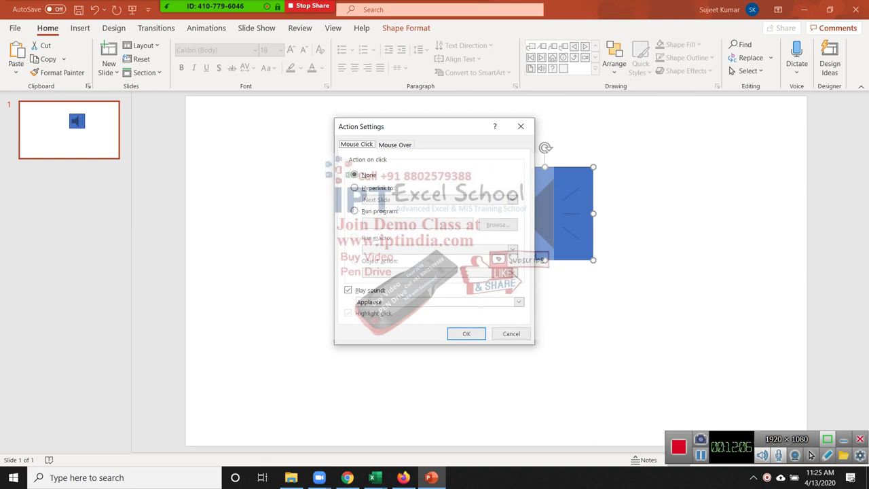
left_click(354, 188)
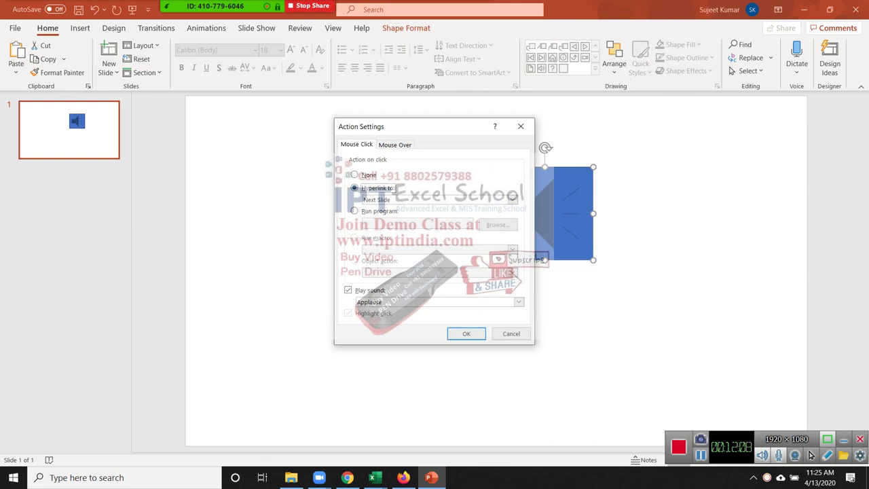
left_click(512, 199)
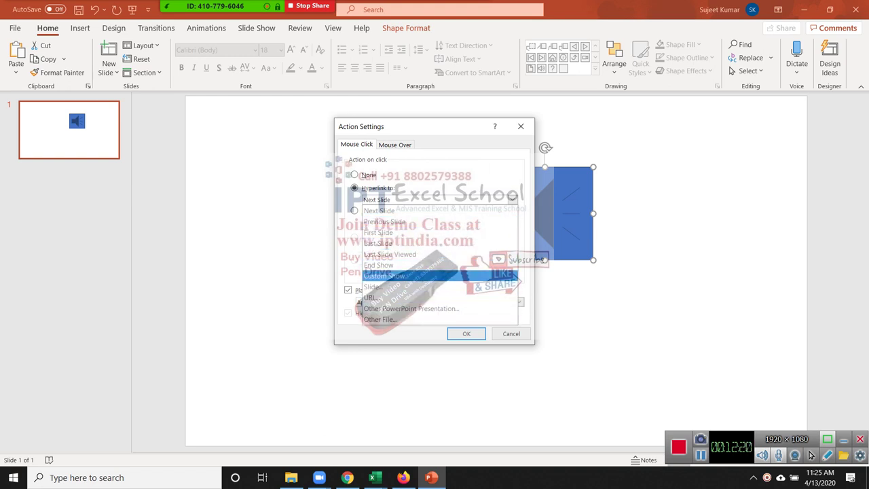
left_click(521, 126)
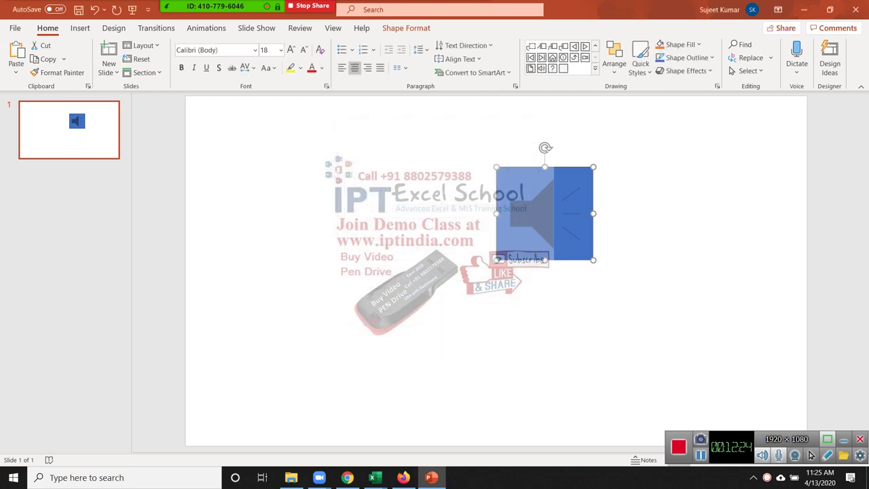
key("Delete")
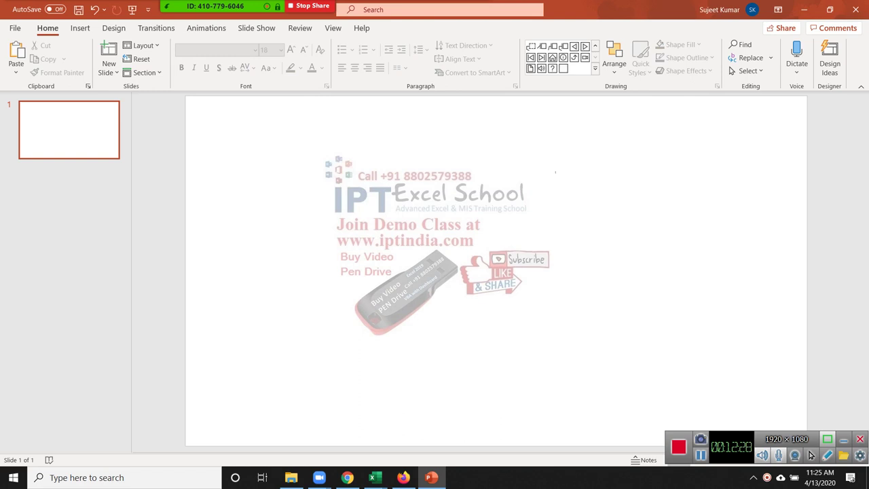
Draw a blue rectangle near the top left and duplicate it into three rectangles.
left_click(595, 68)
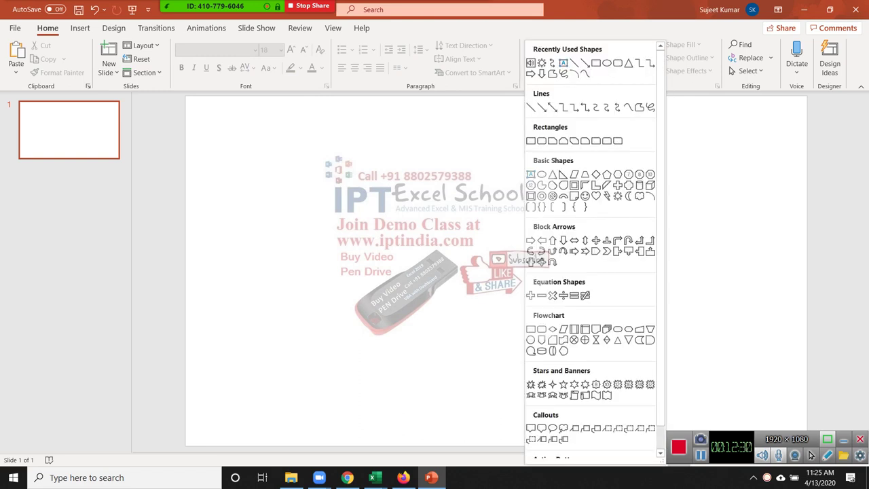
left_click(531, 140)
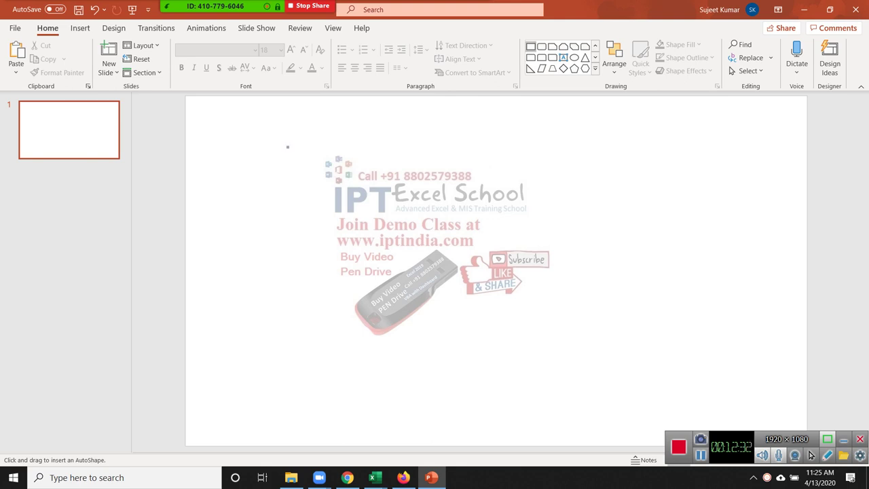
left_click_drag(287, 147, 388, 210)
left_click_drag(337, 178, 609, 174)
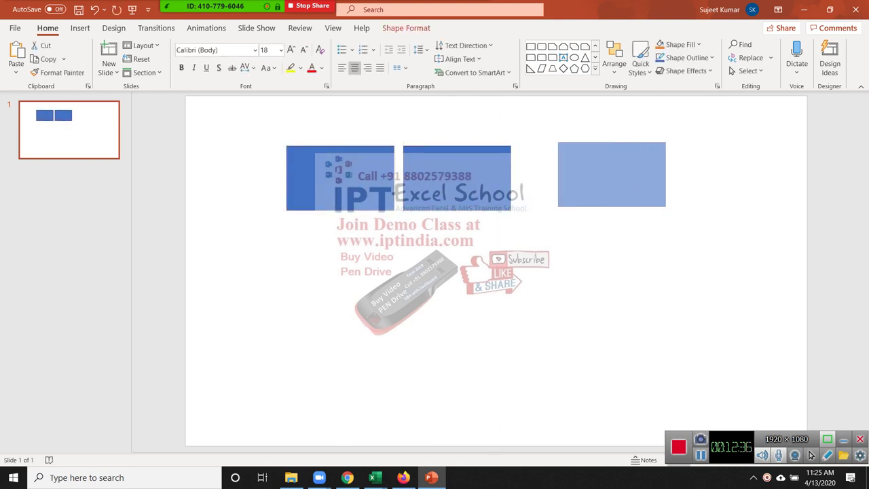
left_click_drag(457, 178, 470, 222)
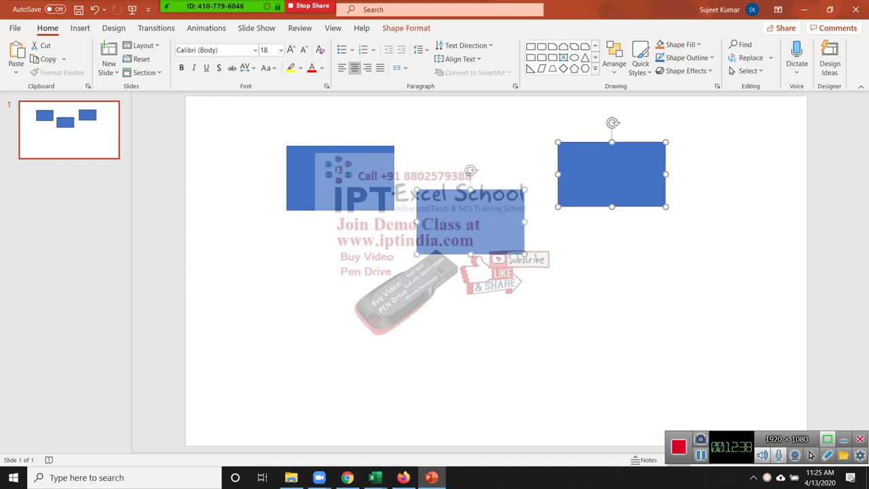
left_click(299, 197, "shift")
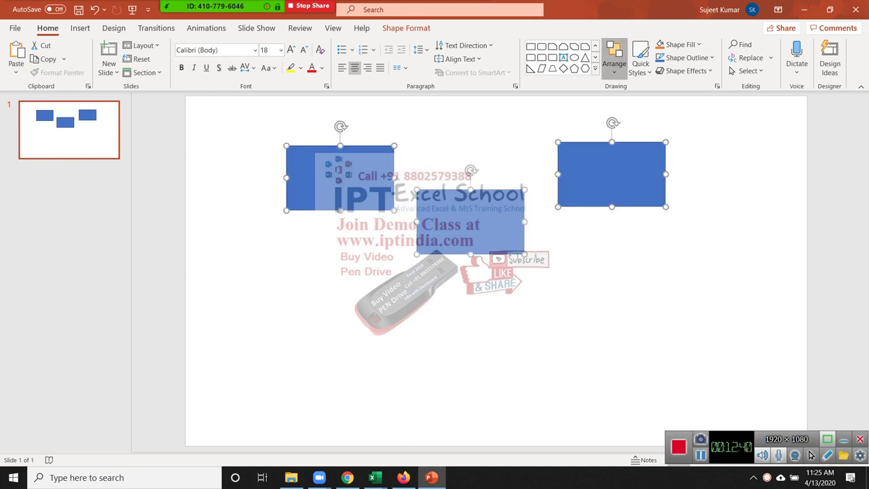
left_click(614, 60)
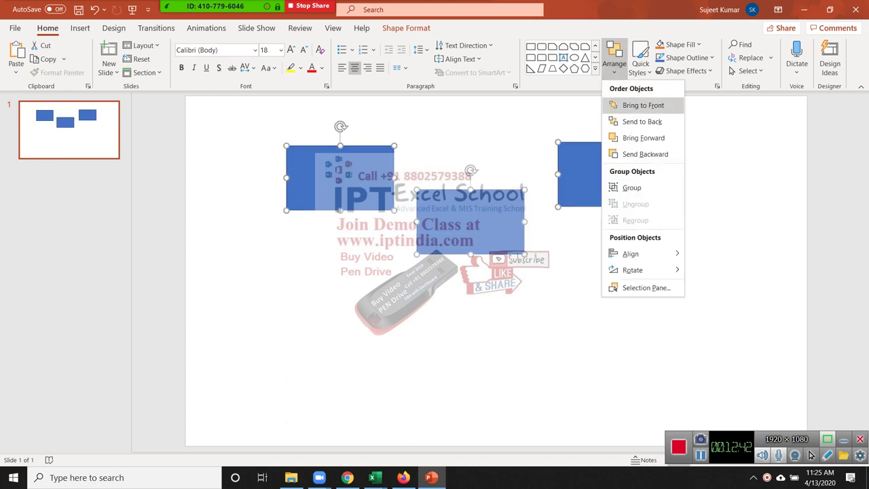
left_click(643, 105)
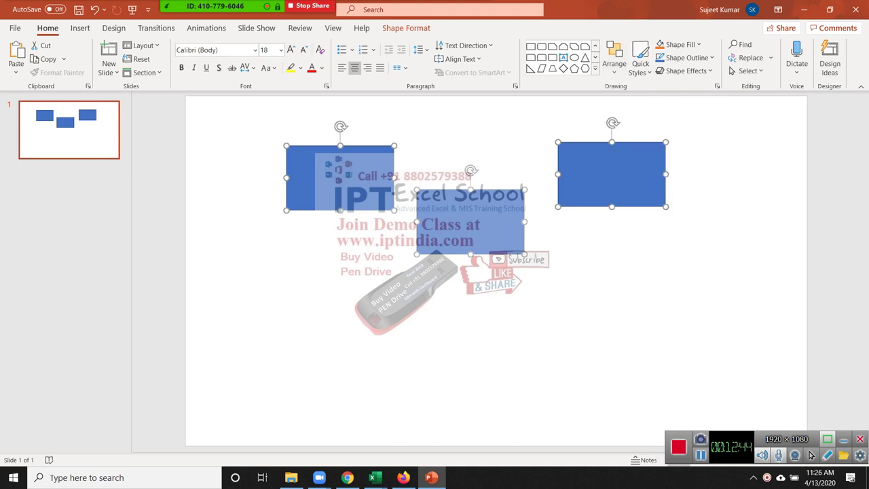
left_click_drag(469, 221, 385, 211)
Select all three rectangles and align their tops with Align Top.
left_click(475, 380)
left_click(613, 58)
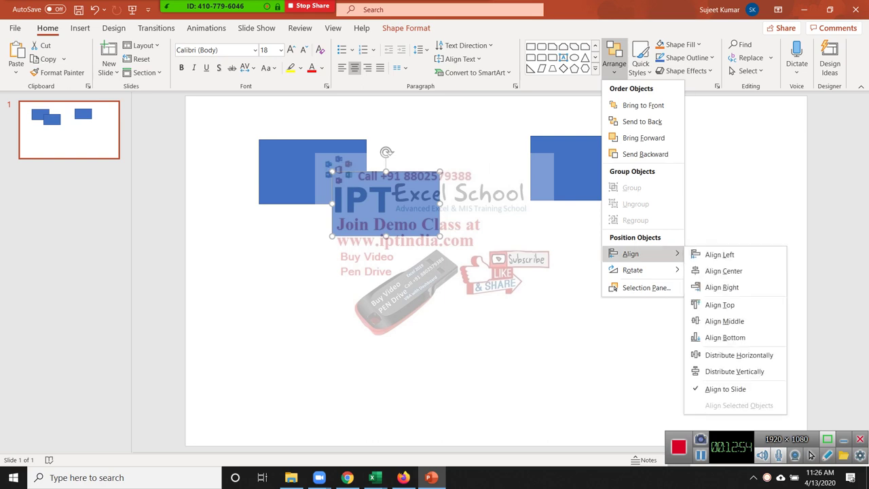
left_click_drag(386, 204, 453, 262)
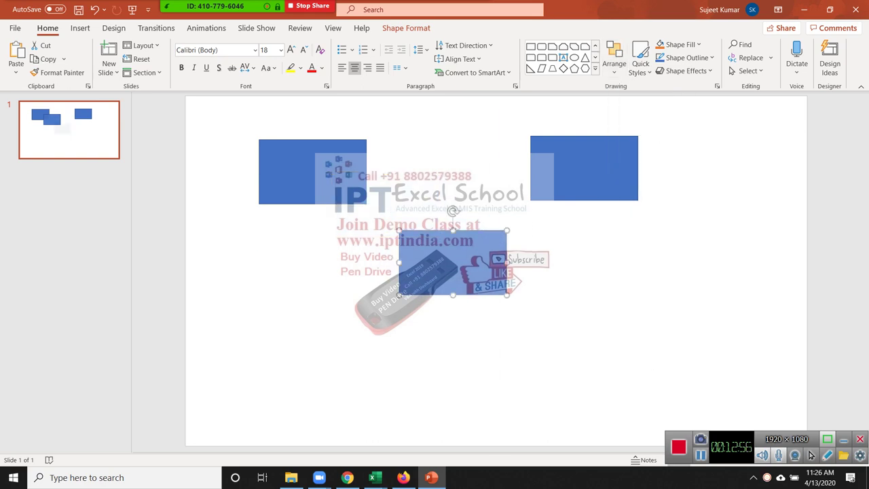
left_click(286, 170, "shift")
left_click(584, 170, "shift")
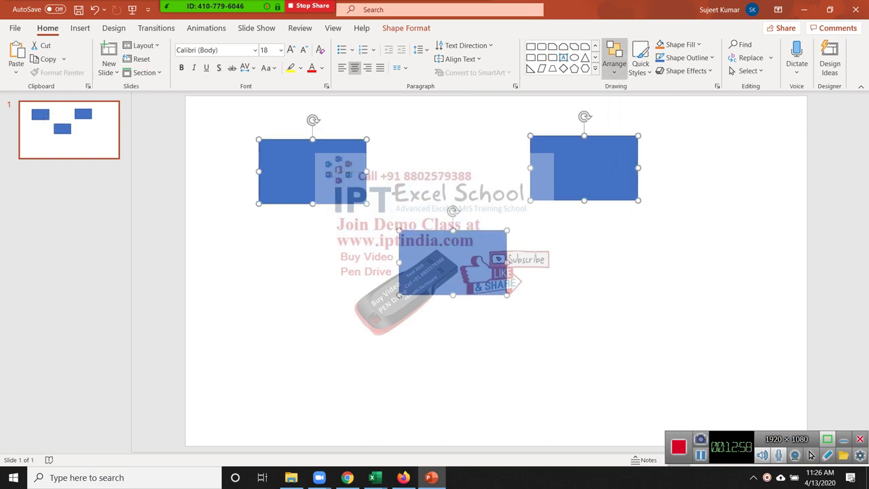
left_click(614, 61)
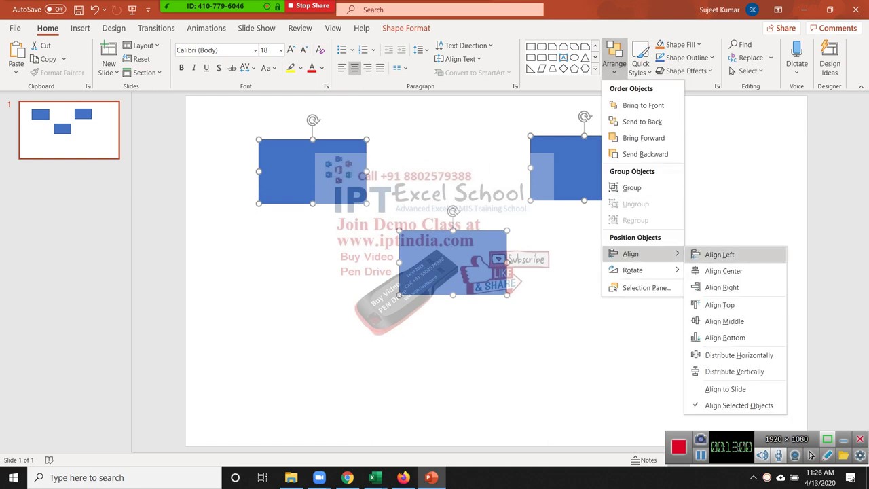
left_click(720, 304)
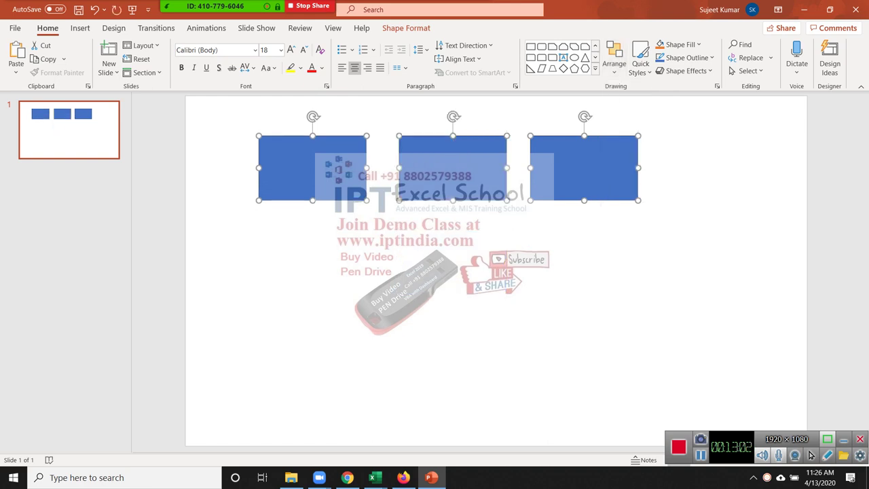
Distribute the three rectangles evenly across the slide horizontally.
left_click(613, 61)
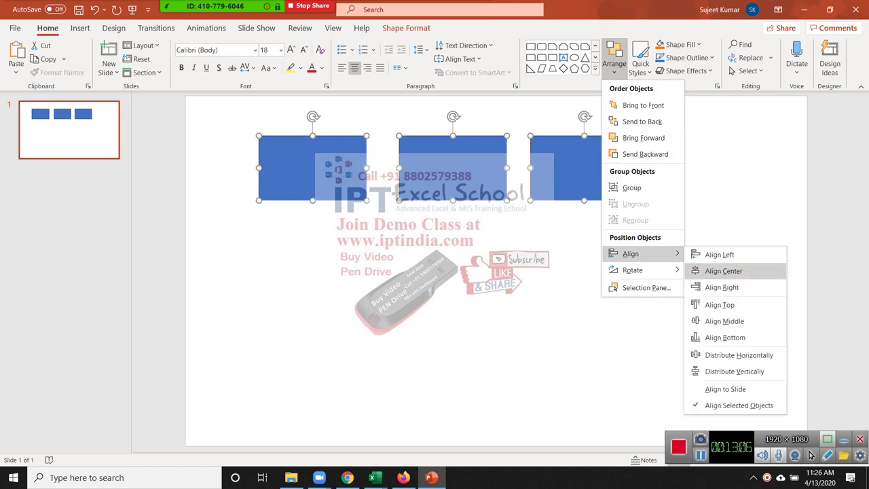
left_click(724, 321)
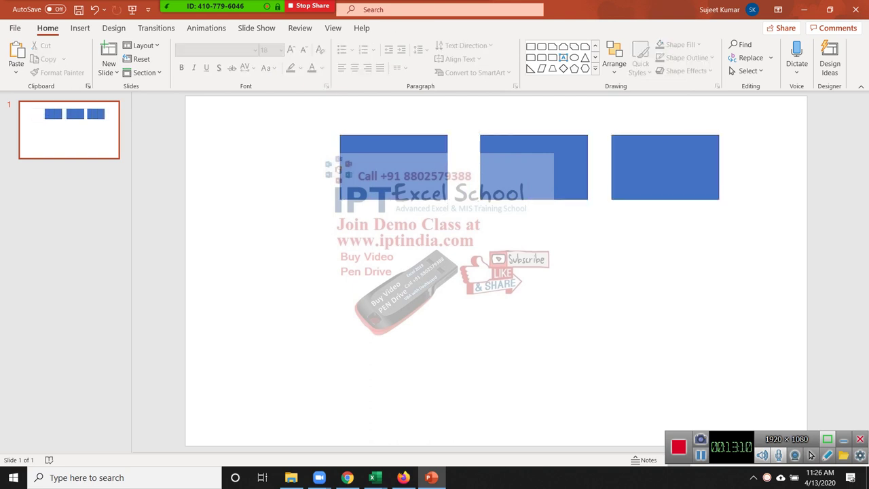
key("ctrl+z")
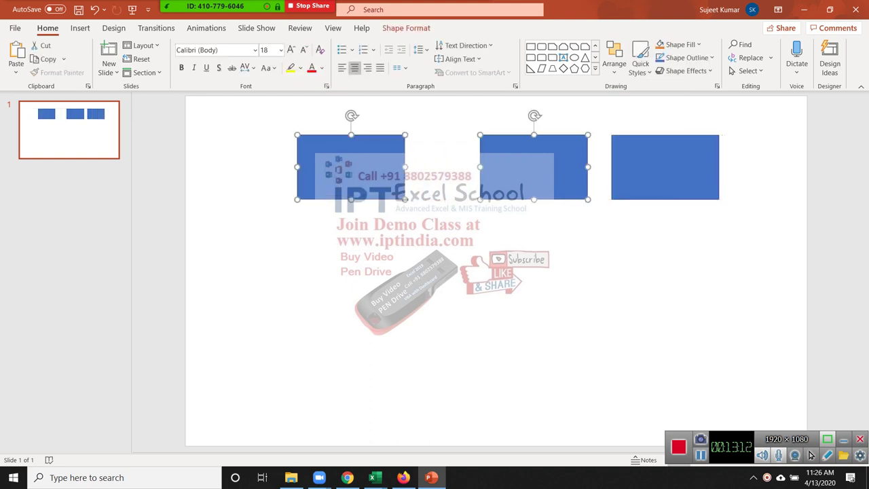
left_click(614, 63)
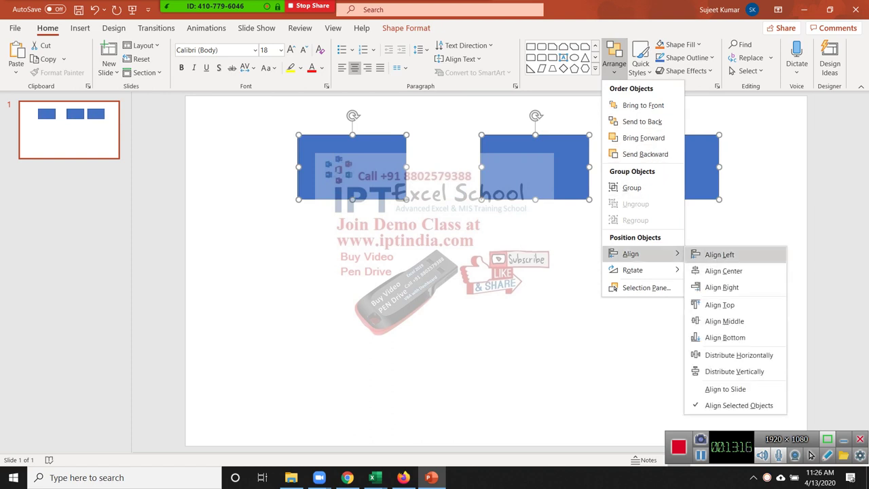
left_click(720, 304)
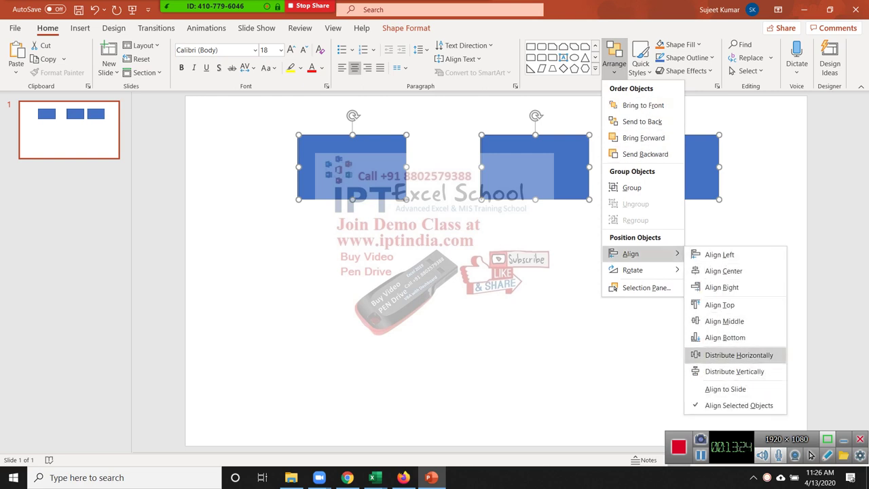
left_click(738, 354)
Copy the middle rectangle below the row, then delete the extra copy.
key("Escape")
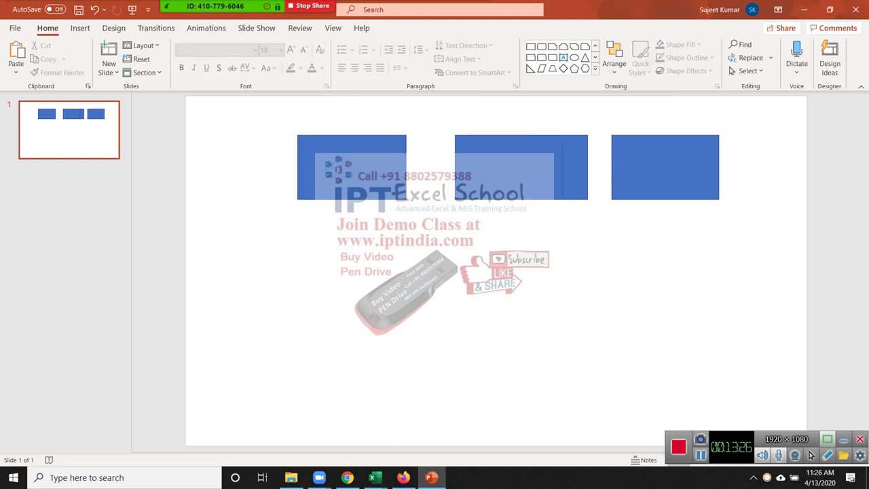
left_click_drag(534, 167, 544, 310)
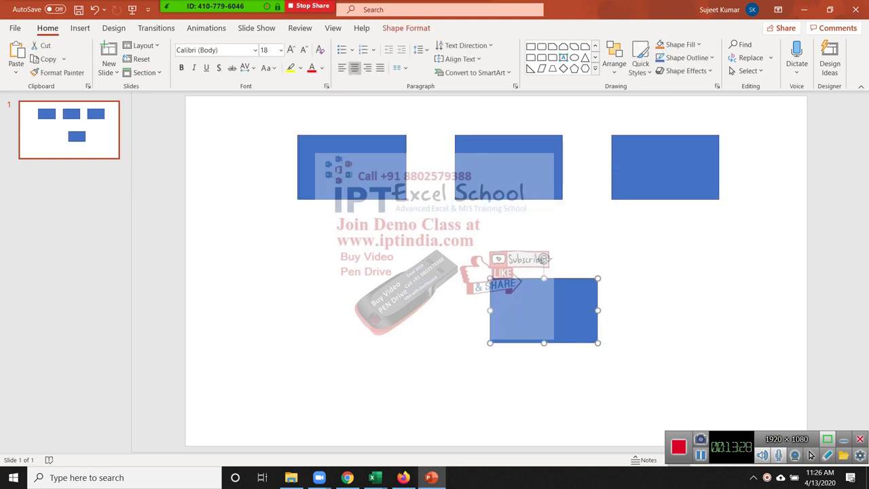
key("Delete")
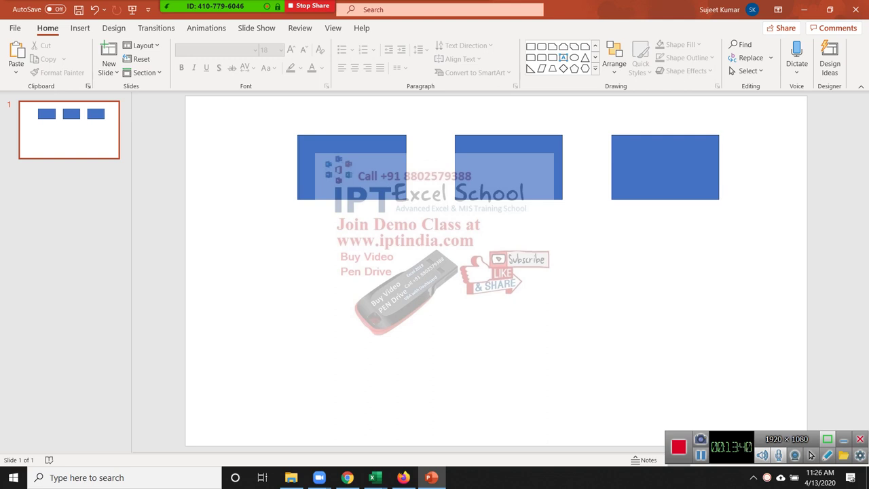
Drag the right-hand rectangle down to sit below the centre of the slide.
left_click(614, 60)
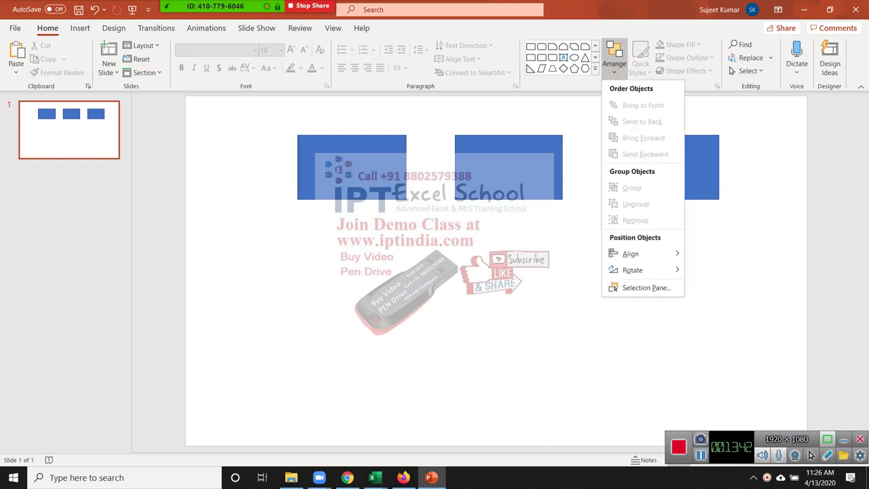
key("Escape")
left_click(613, 60)
key("Escape")
left_click(665, 167)
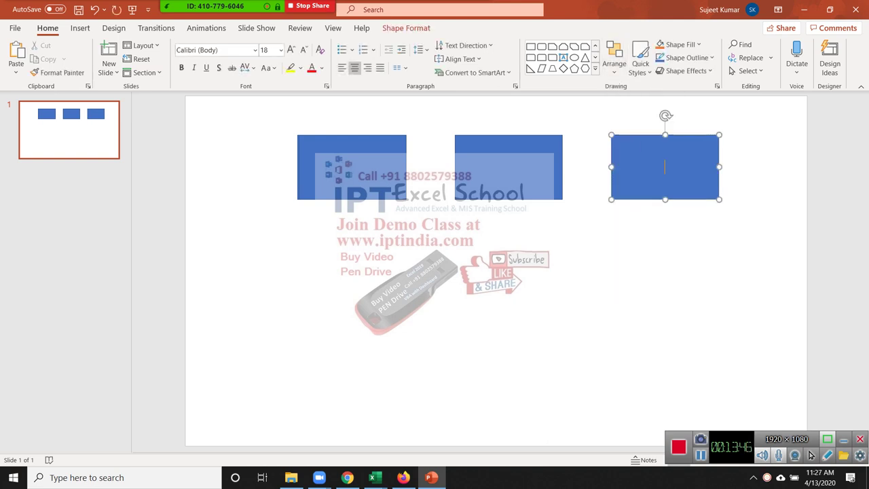
key("Escape")
key("Escape")
left_click_drag(664, 166, 476, 293)
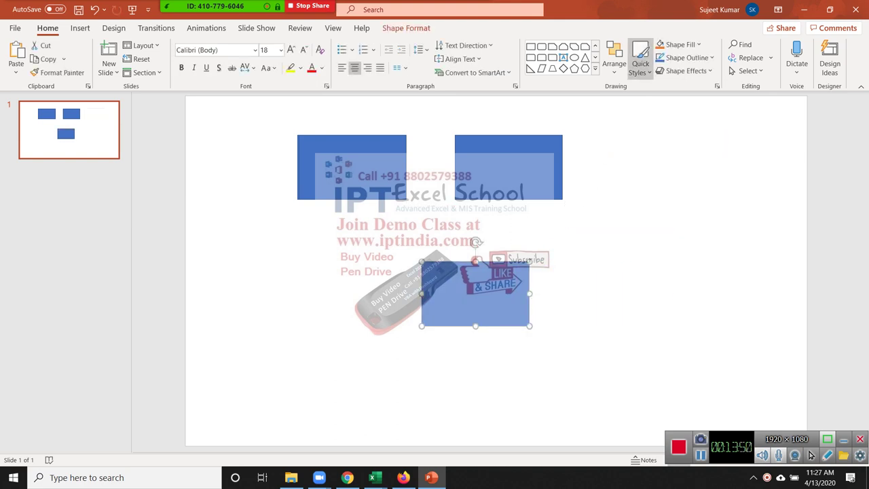
left_click(640, 60)
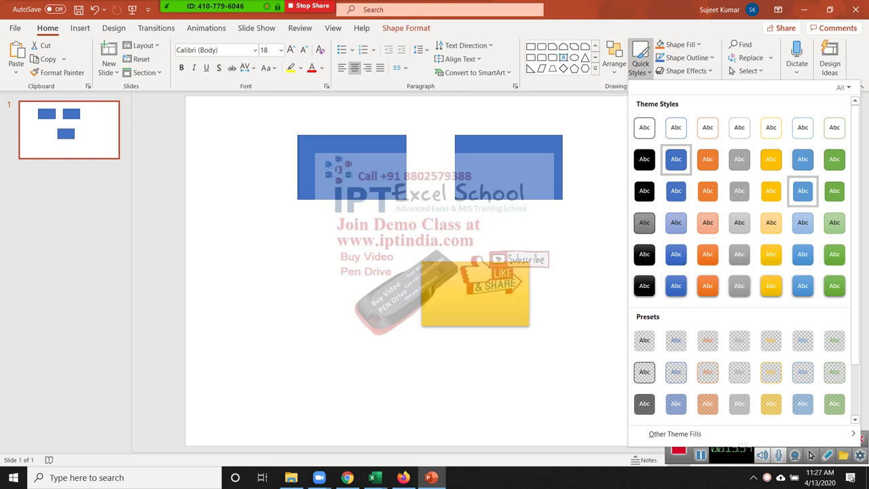
key("Escape")
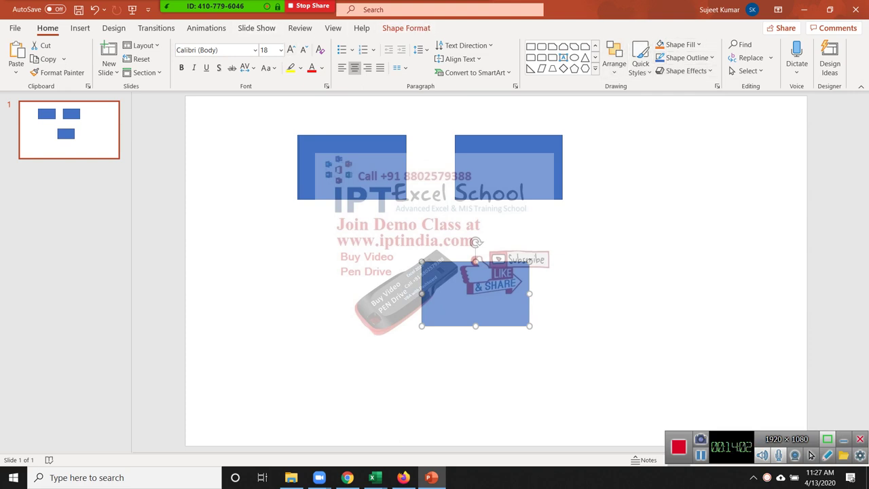
left_click(718, 233)
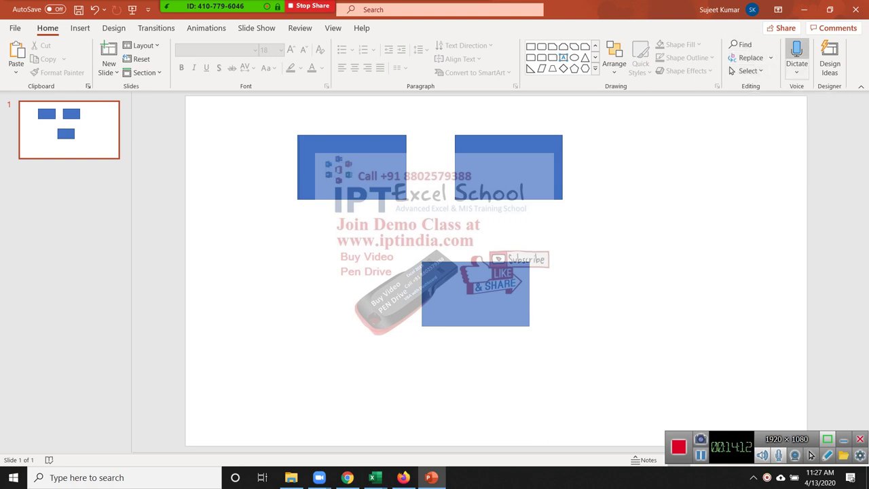
Set dictation language to English (India) and paste the PhonePe notice into the lower rectangle.
left_click(798, 72)
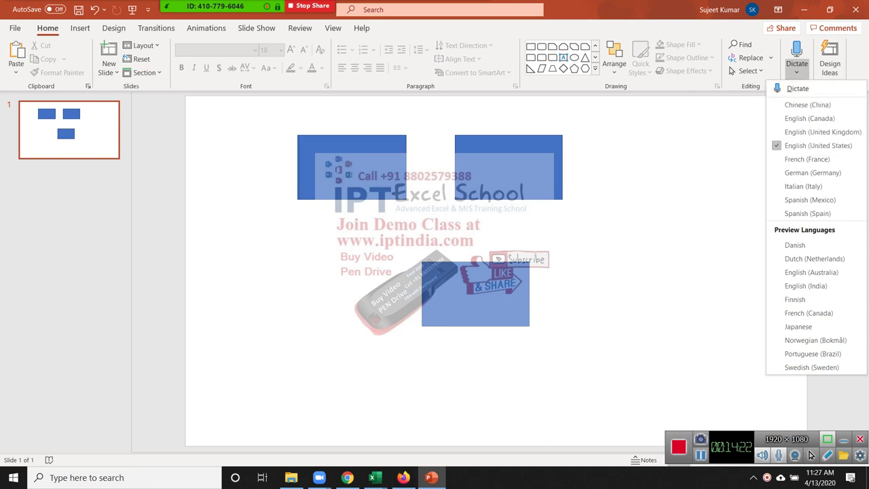
left_click(806, 286)
key("Escape")
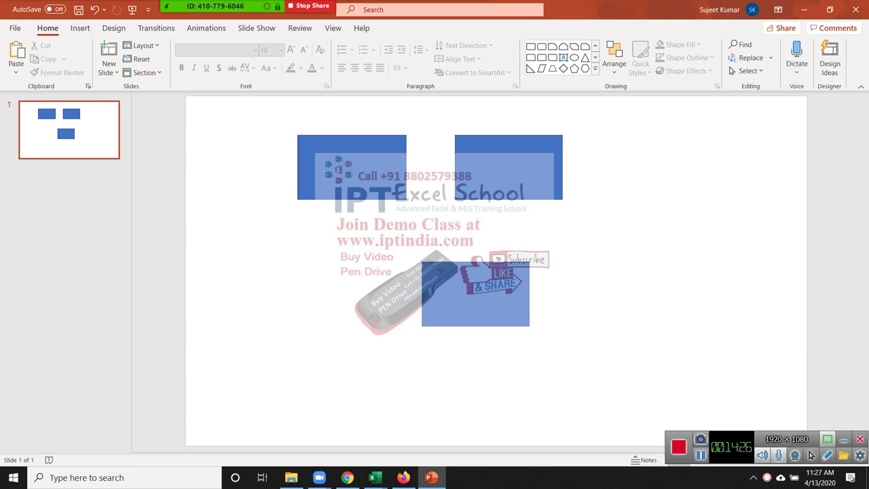
key("ctrl+v")
key("ctrl+v")
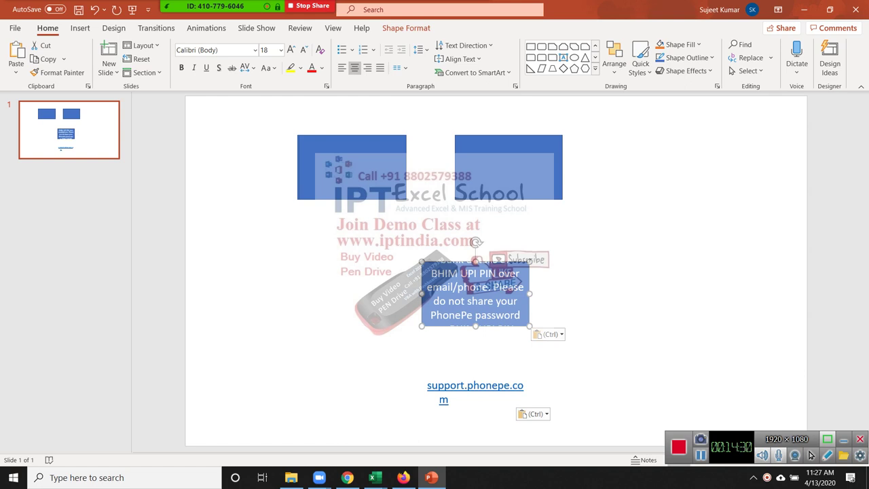
Widen the lower box to fit the notice text, turn on Dictate, and start the slide show.
left_click_drag(529, 293, 598, 293)
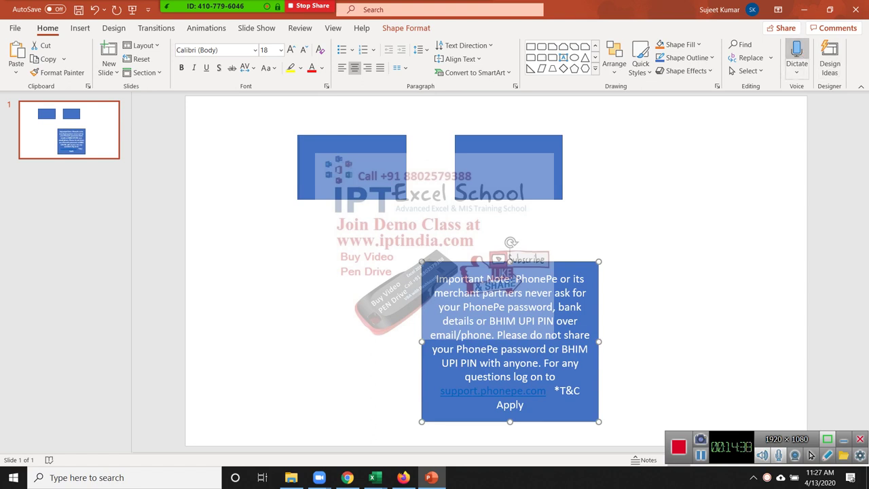
left_click(797, 54)
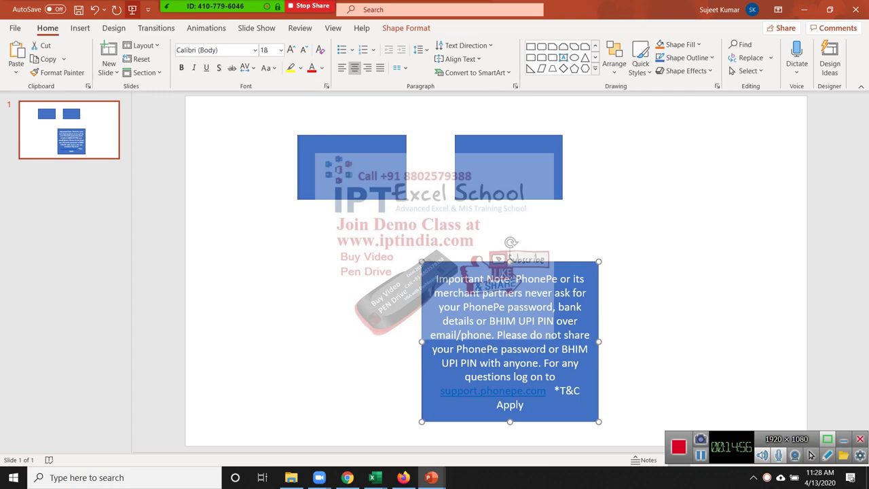
key("F5")
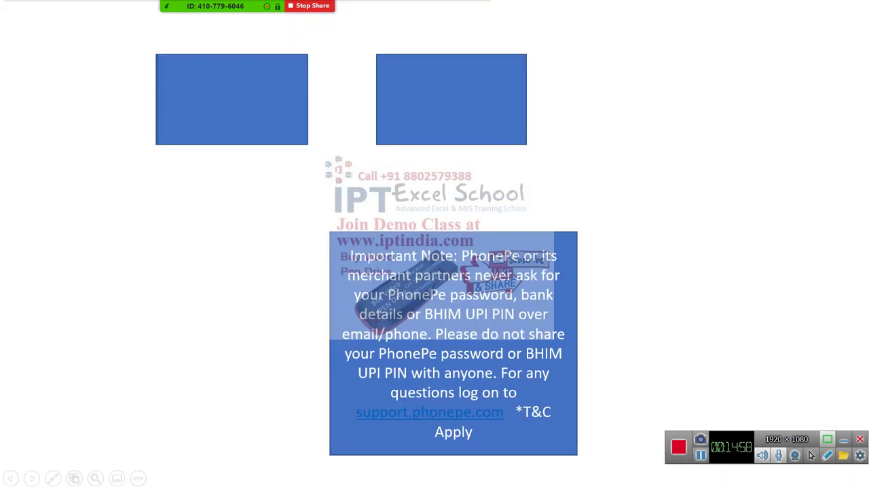
Advance past the last slide to exit the show, deselect the notice box, and toggle dictation.
key("Right")
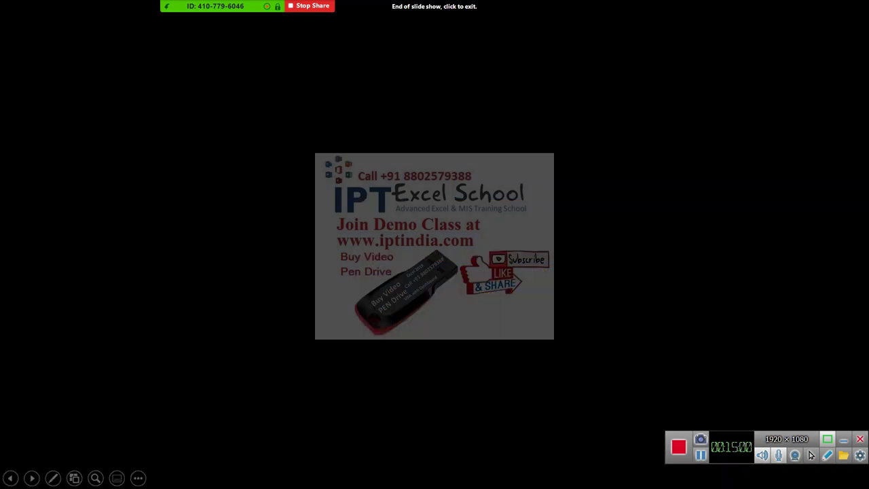
key("Right")
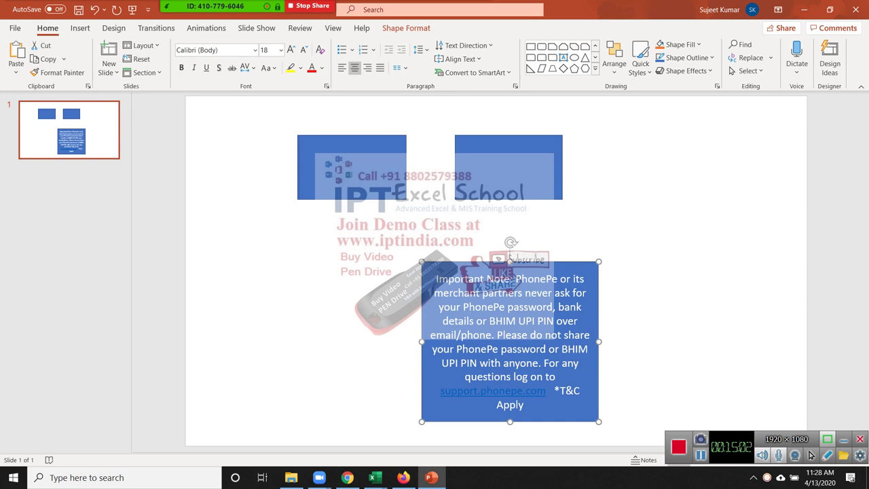
key("Escape")
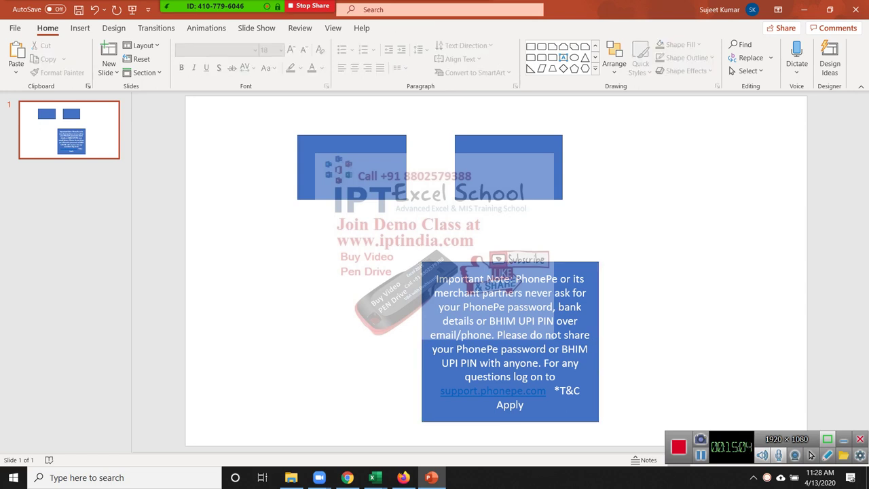
key("alt+grave")
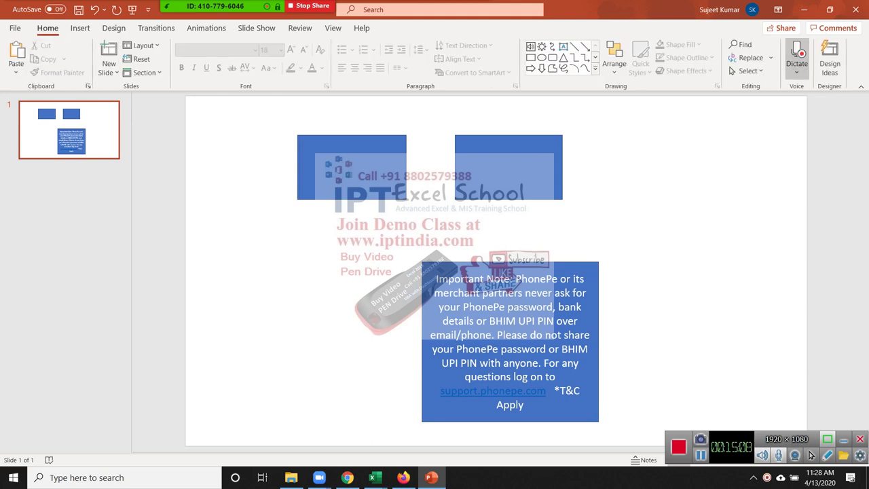
key("Tab")
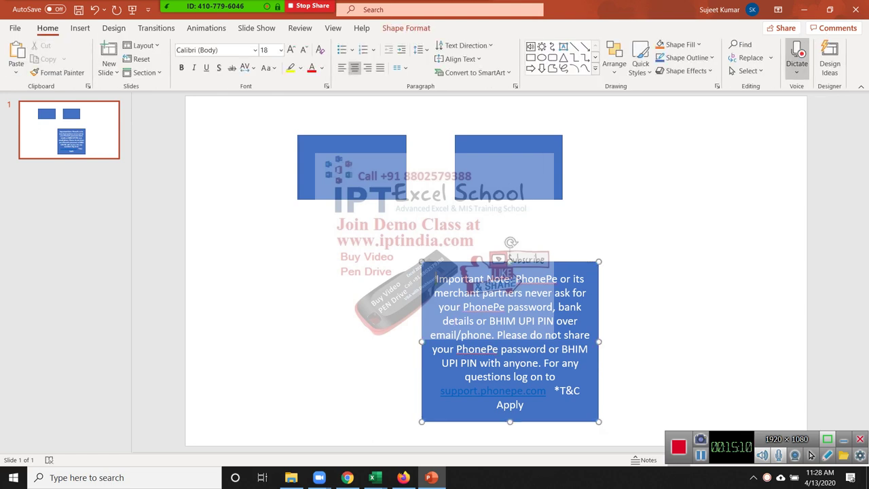
key("Return")
key("shift+F10")
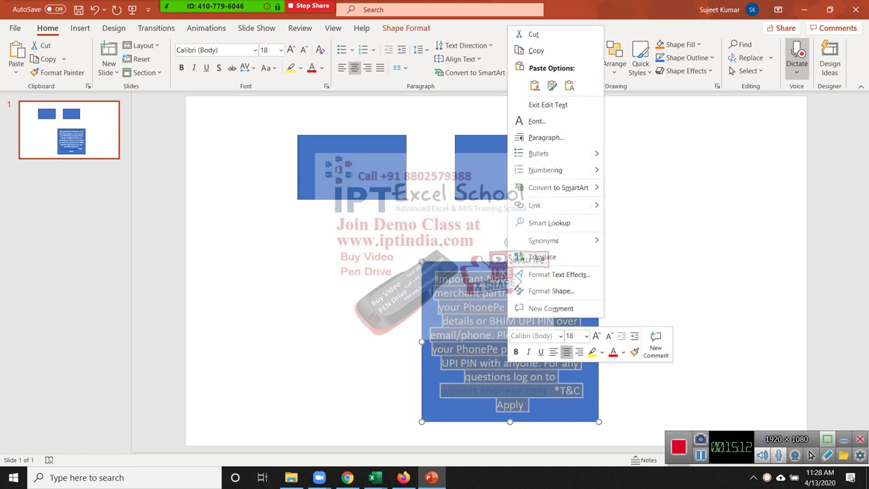
key("Escape")
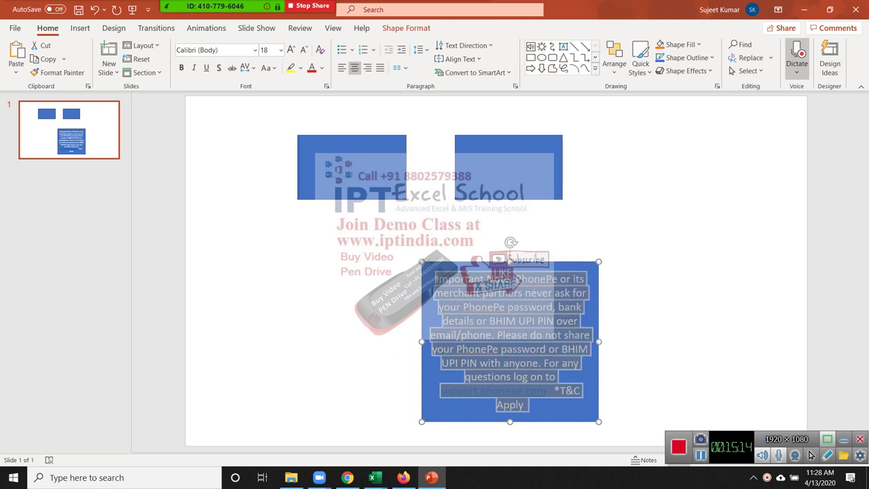
key("alt+Down")
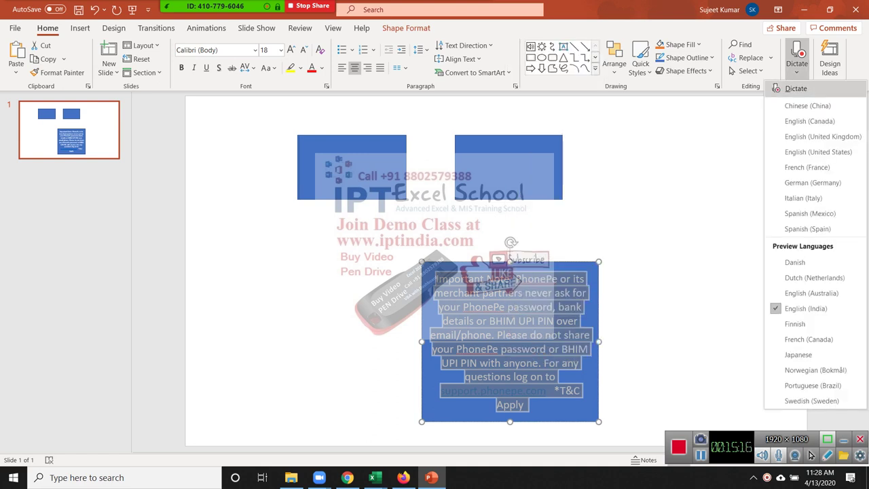
key("Escape")
key("Right")
key("Right")
key("Right")
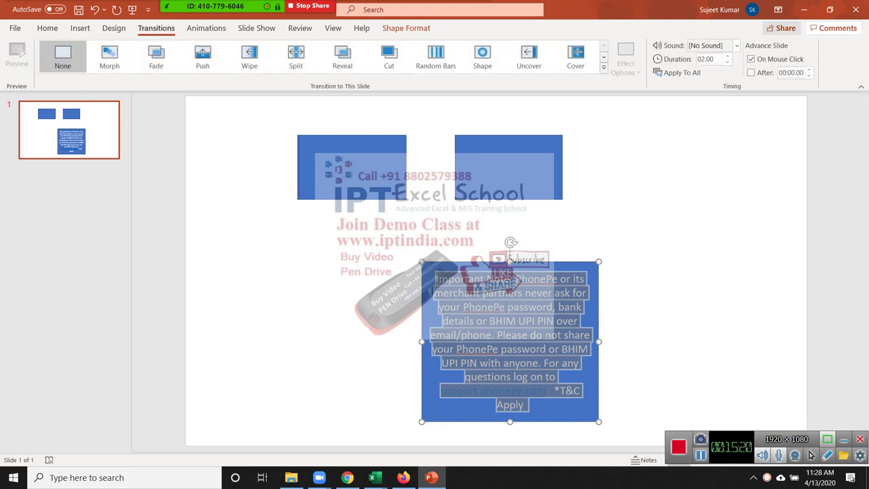
left_click(115, 3)
key("Left")
key("Escape")
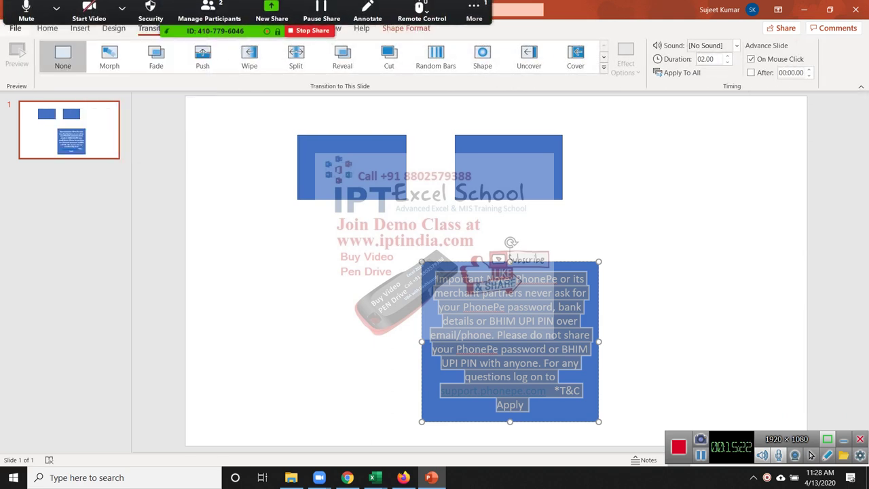
key("Left")
key("Left")
key("Left")
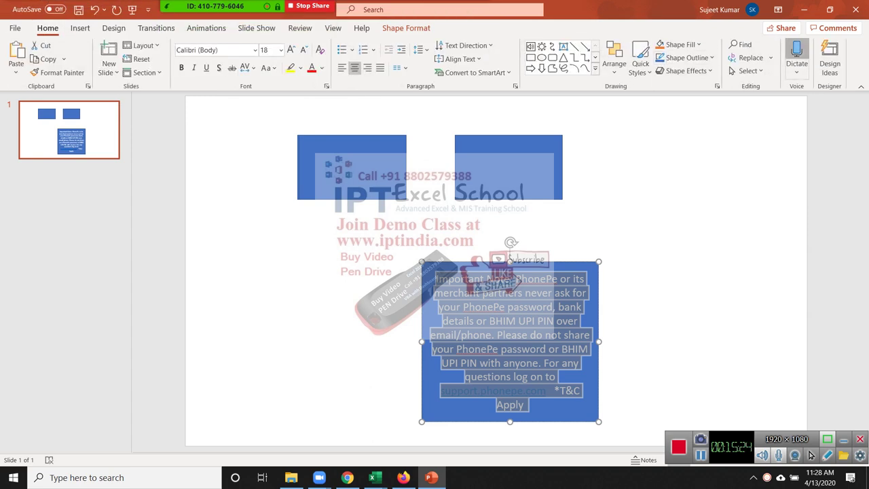
key("Right")
key("Right")
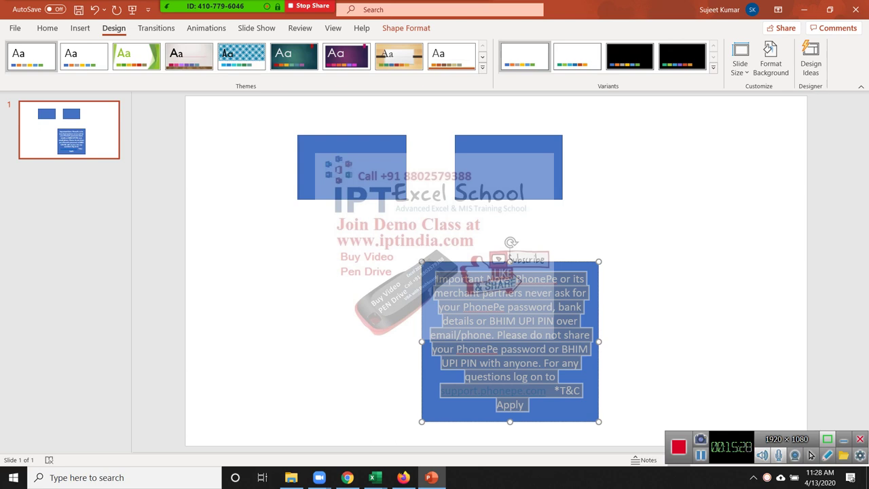
Move through the ribbon by keyboard, then turn off dictation and deselect the notice box.
key("Left")
key("Left")
key("Tab")
key("shift+Tab")
key("Return")
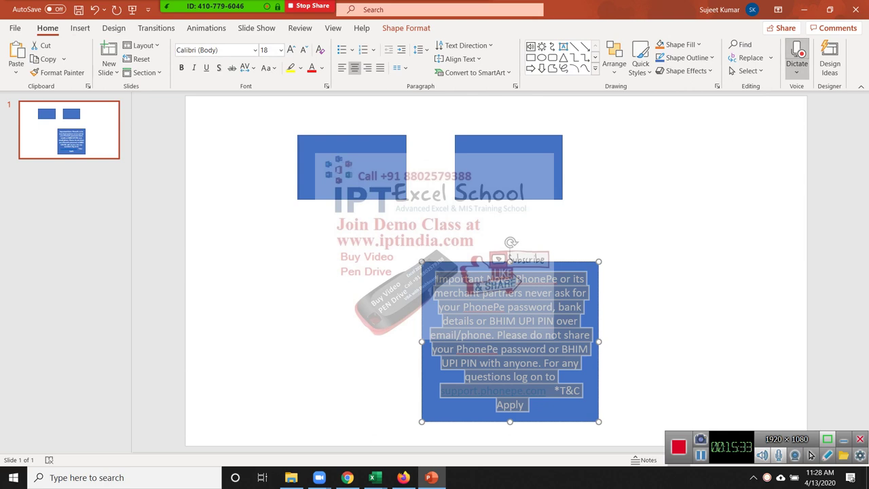
key("Escape")
key("Escape")
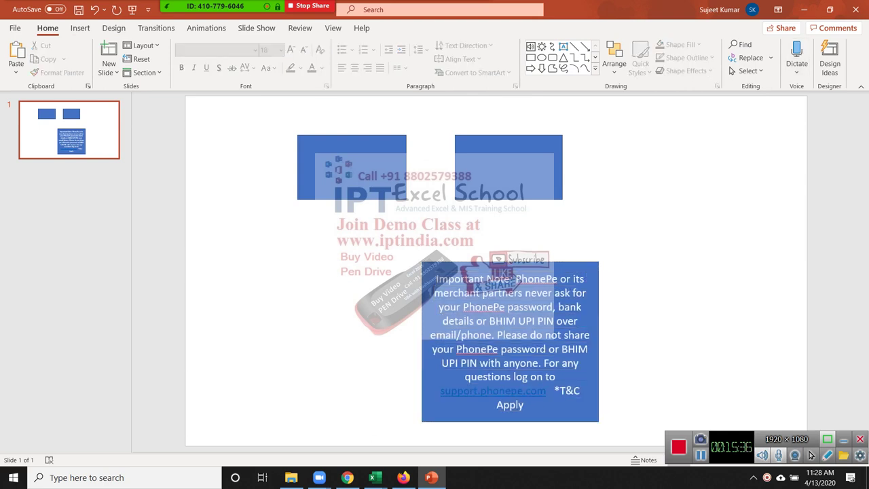
Run slide 1 as a full-screen slide show from the keyboard, then return to editing.
key("F6")
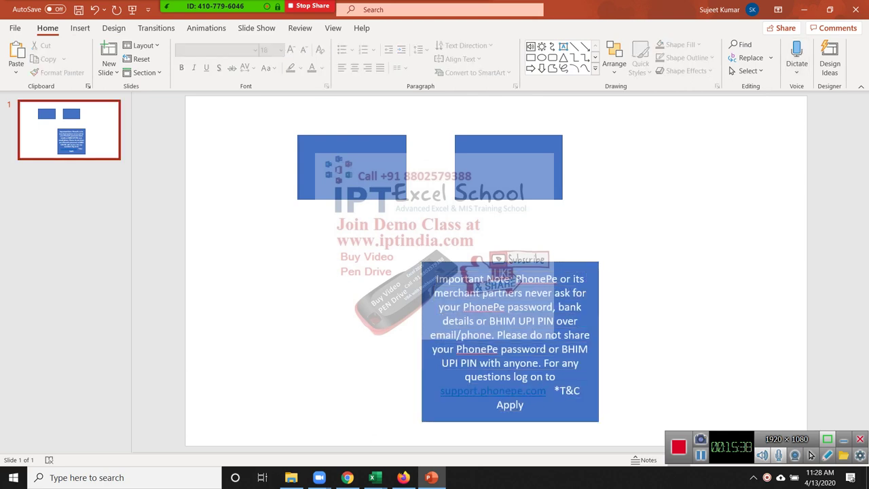
key("F6")
key("Right")
key("shift+Tab")
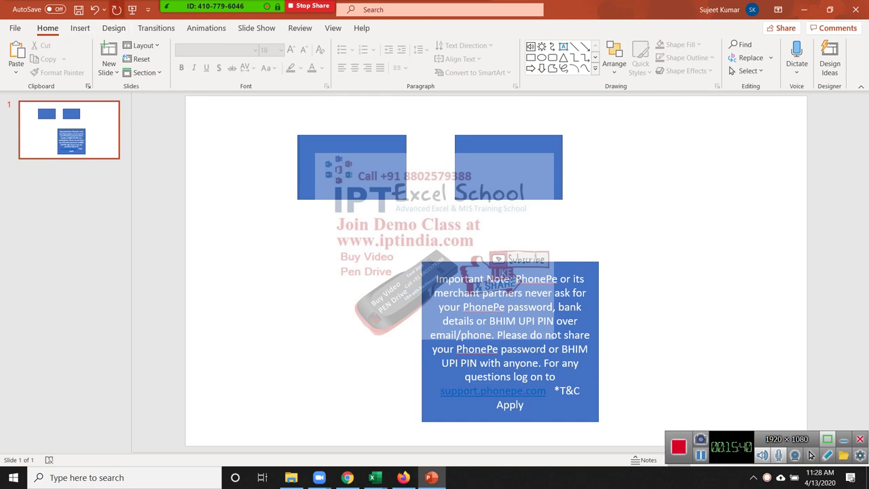
key("shift+Tab")
key("shift+Tab")
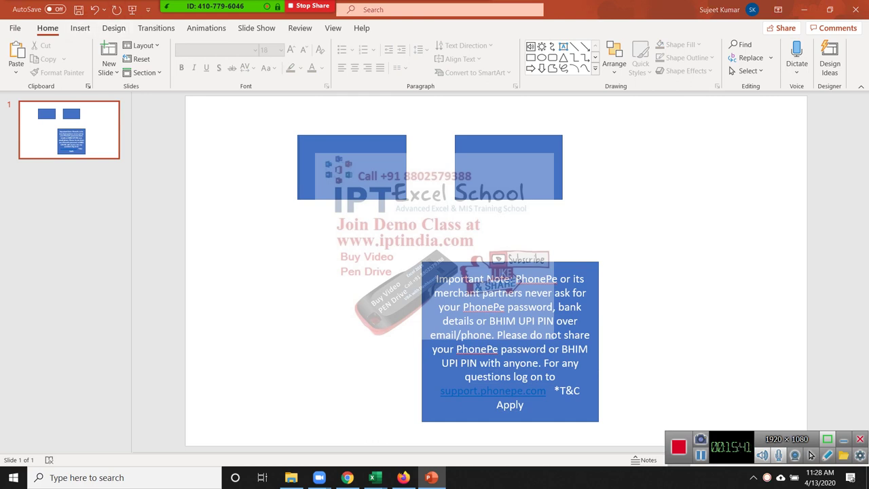
key("shift+Tab")
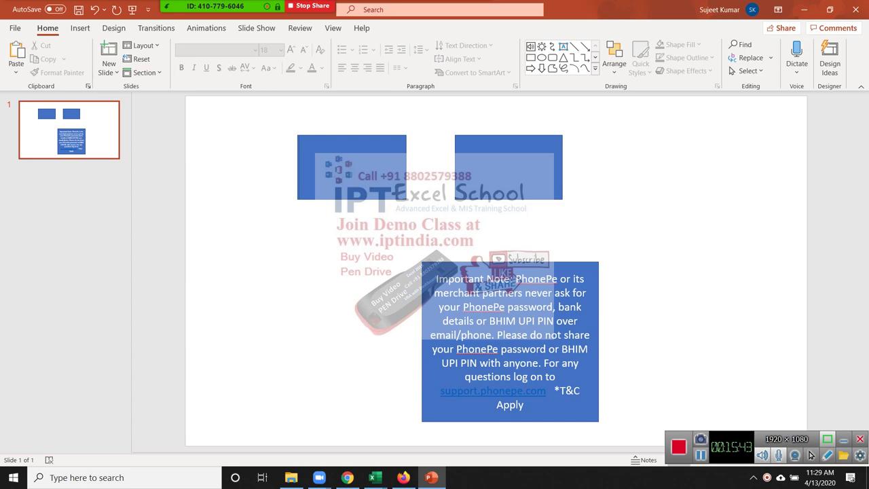
key("Return")
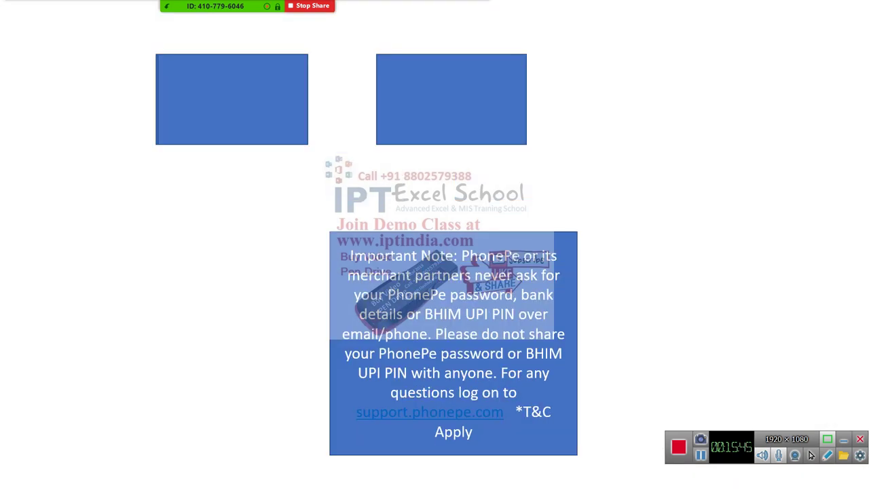
key("Return")
key("Return")
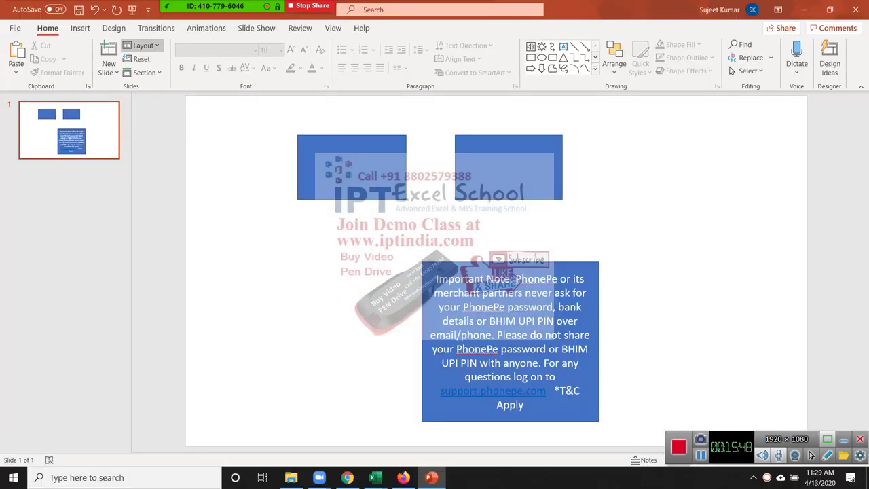
Reach the Dictate button by keyboard and switch dictation on.
key("shift+Tab")
key("shift+Tab")
key("shift+Tab")
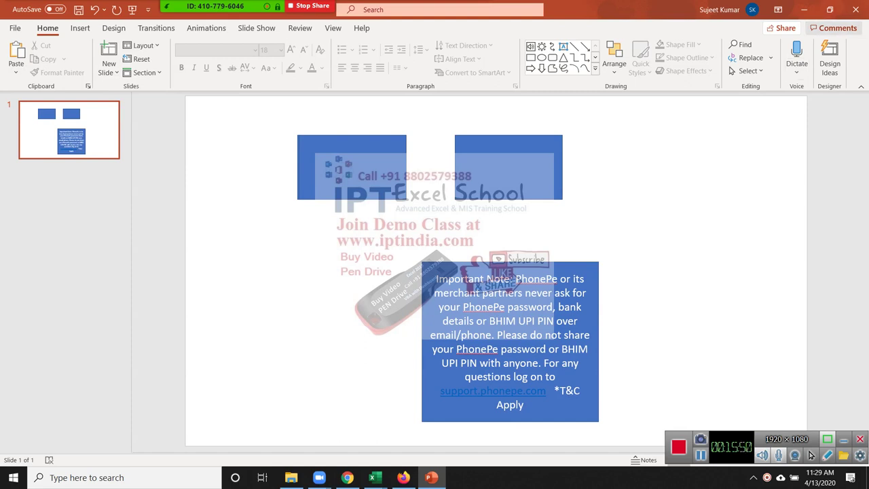
key("shift+Tab")
key("Return")
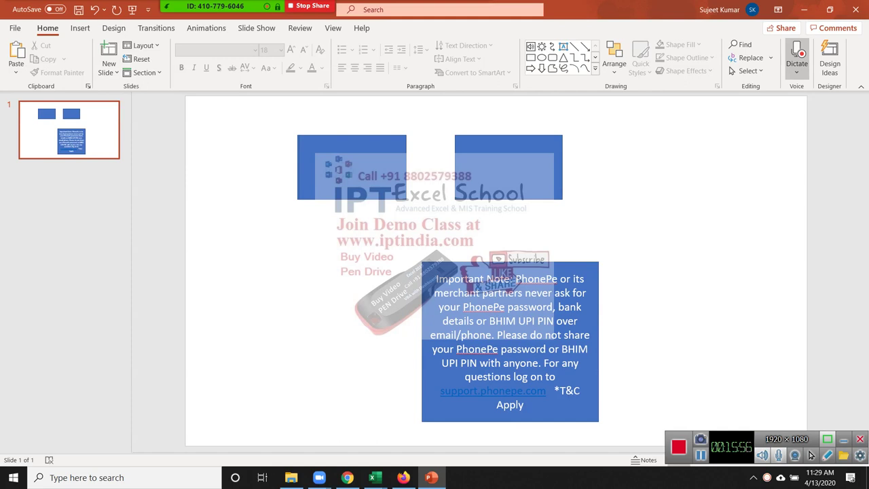
Browse the dictation language list and slide theme options by keyboard, then close them.
key("Tab")
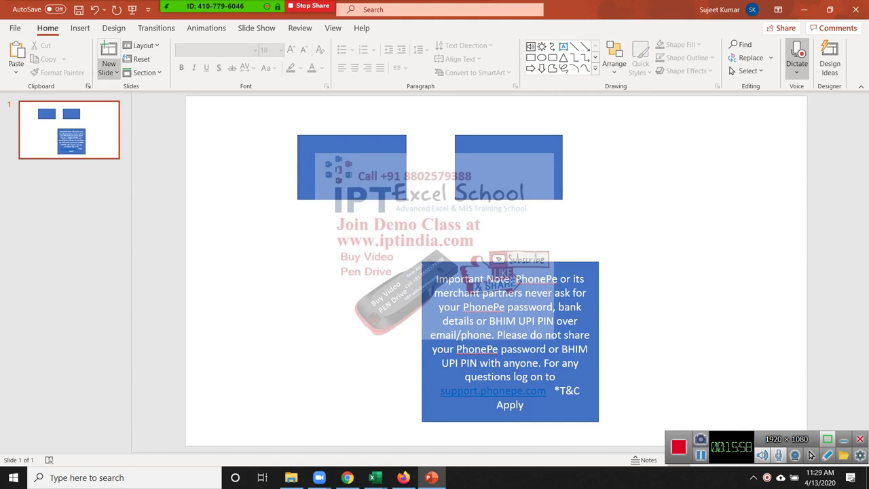
key("Tab")
key("Tab")
key("Tab")
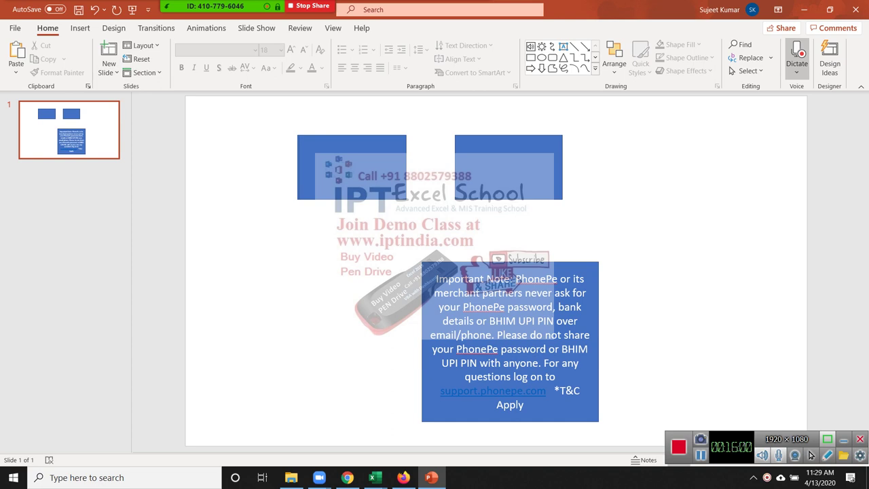
key("Down")
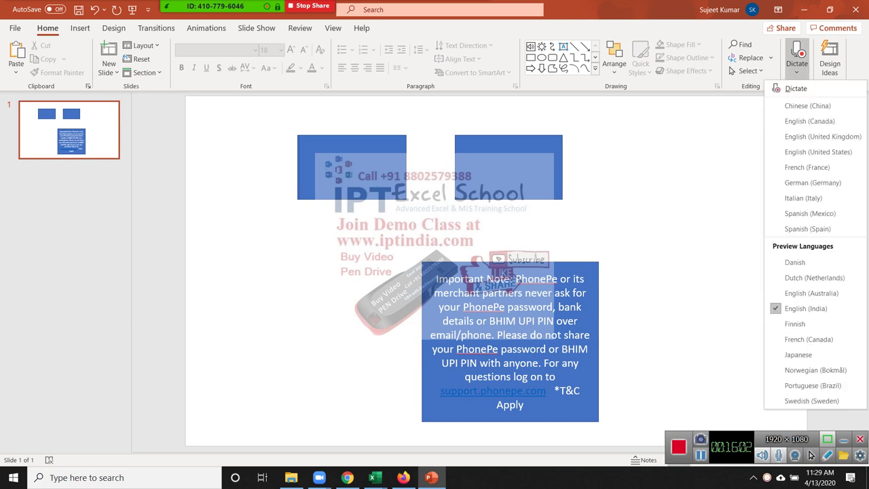
key("Escape")
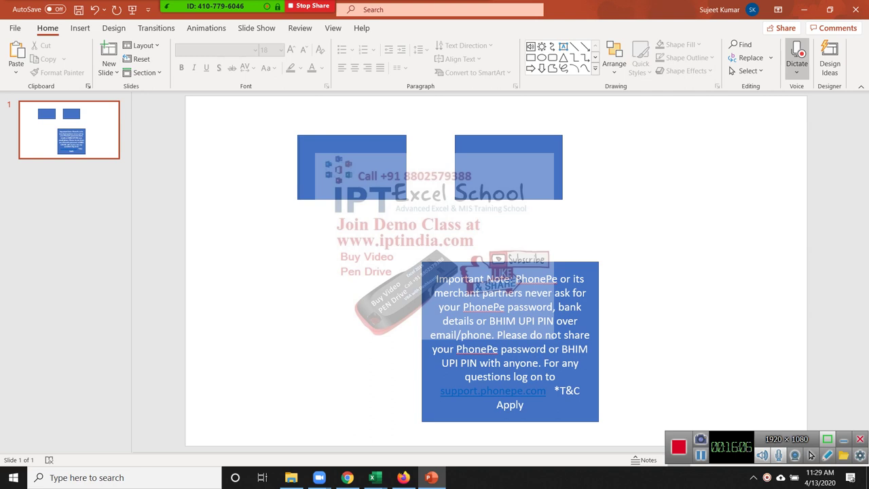
key("Up")
key("Left")
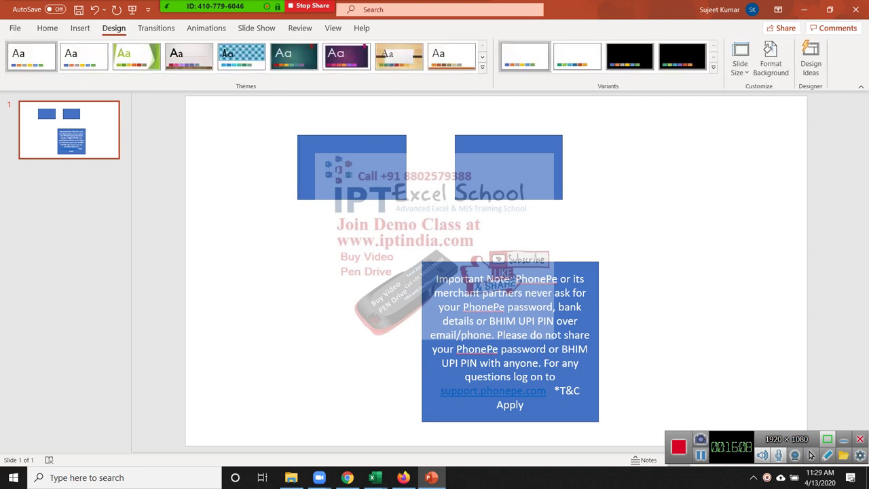
key("Home")
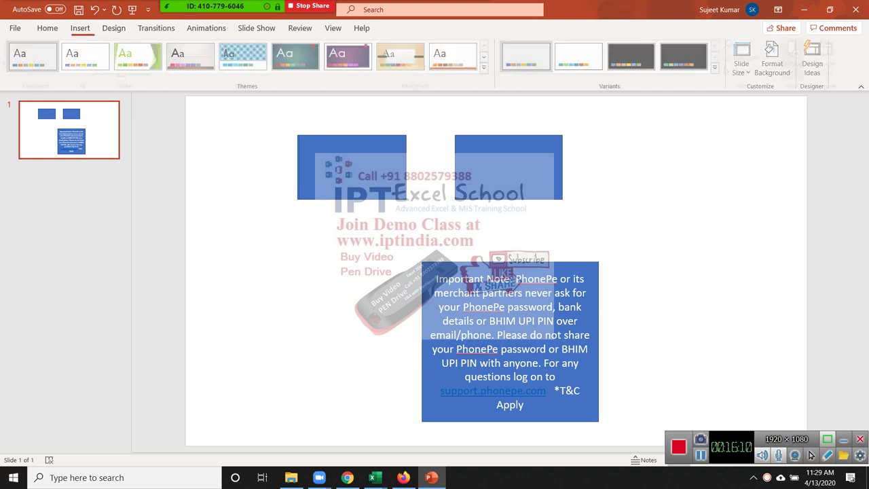
key("Return")
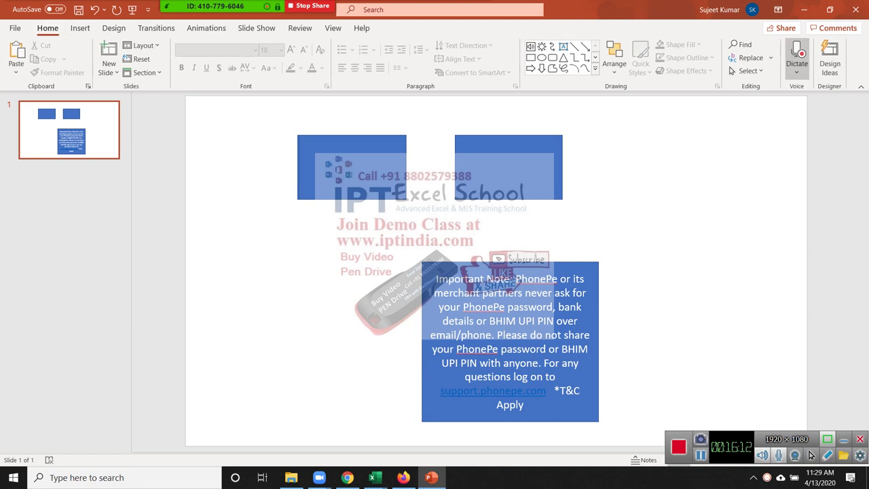
Select the notice box, preview the show From Beginning, then nudge the box twice right.
key("Tab")
key("Down")
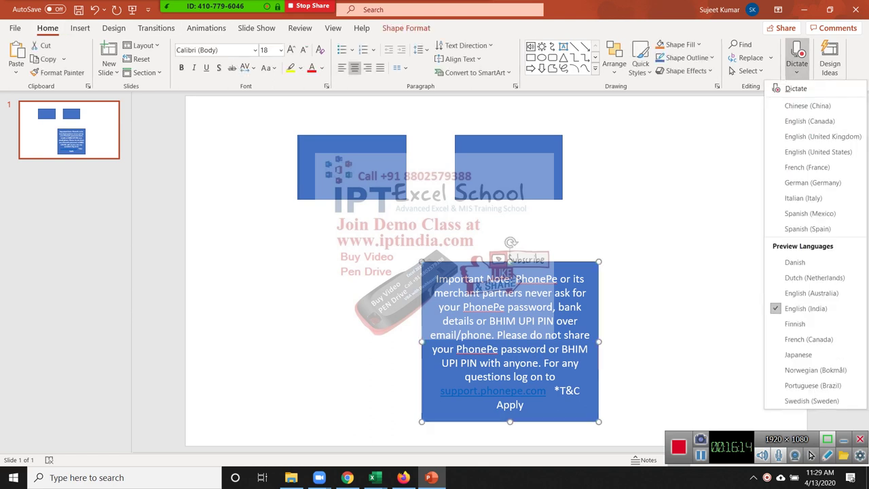
key("Escape")
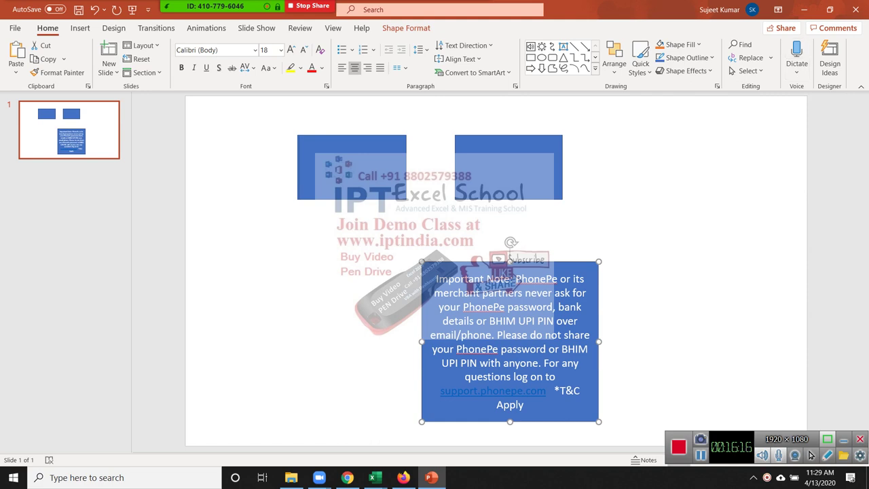
key("shift+Tab")
key("shift+Tab")
key("shift+Tab")
key("Return")
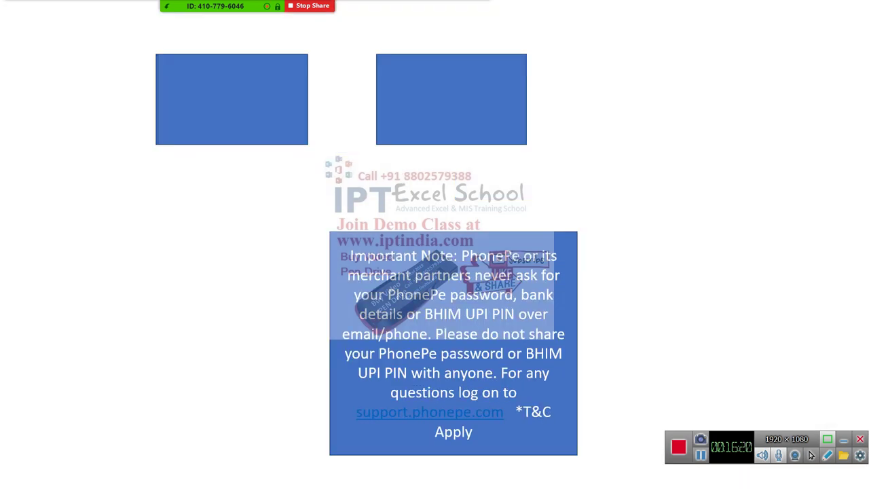
key("Return")
key("Escape")
key("ctrl+Right")
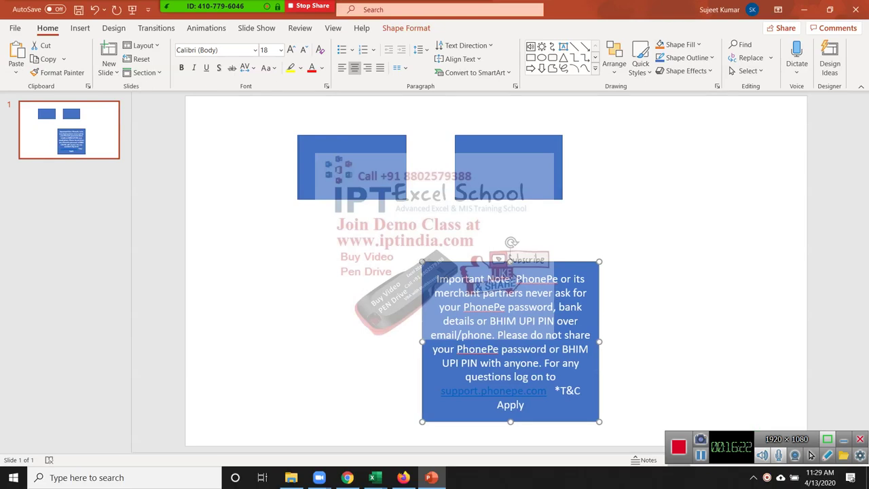
key("ctrl+Right")
key("ctrl+Right")
key("ctrl+Right")
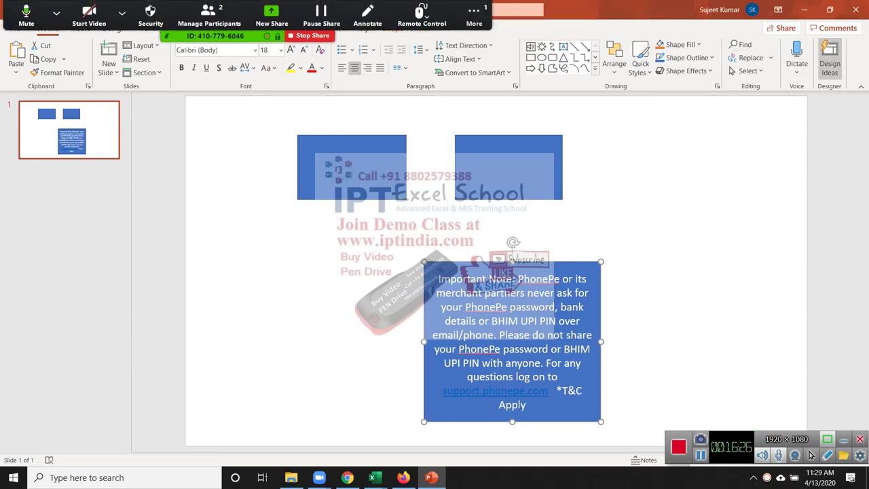
Open Design Ideas for the slide, deselect the notice box, and close the suggestions.
left_click(830, 62)
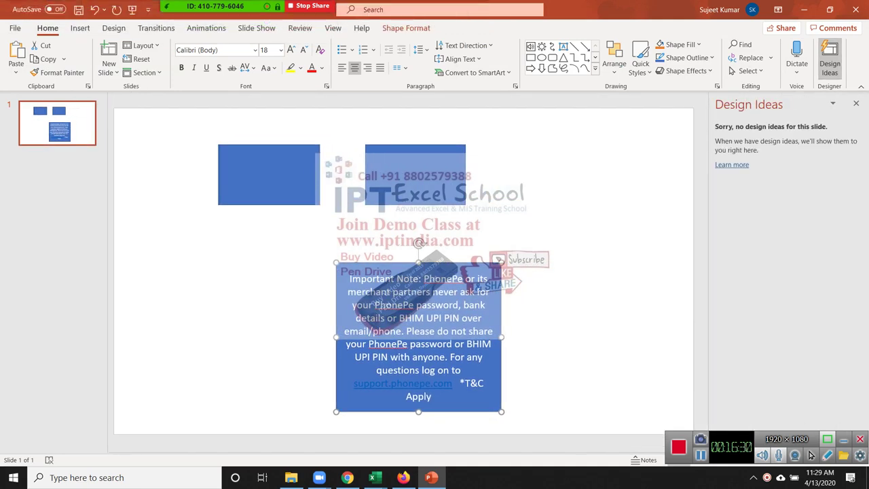
key("Escape")
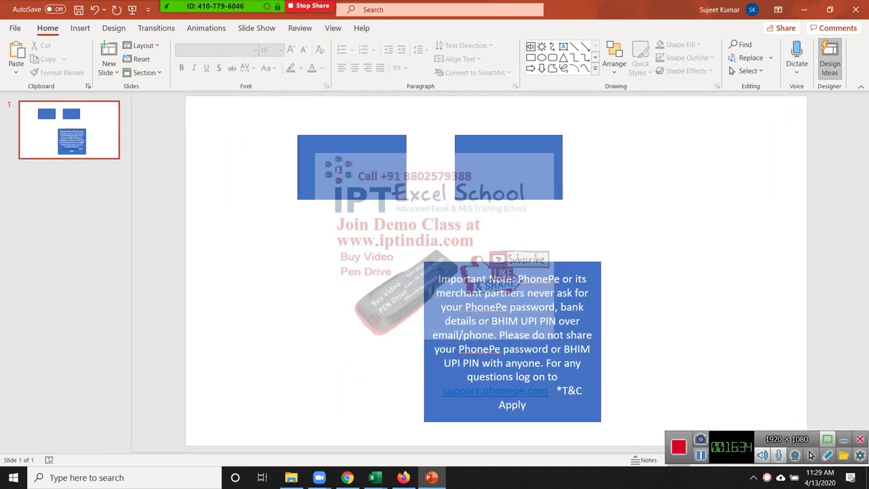
left_click(830, 57)
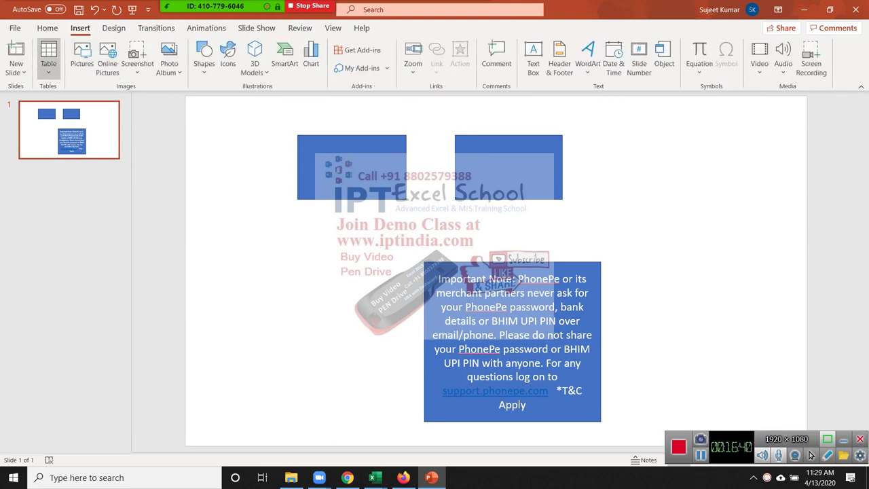
Insert a new blank slide from Home, go back to slide 1, and close Design Ideas.
left_click(47, 28)
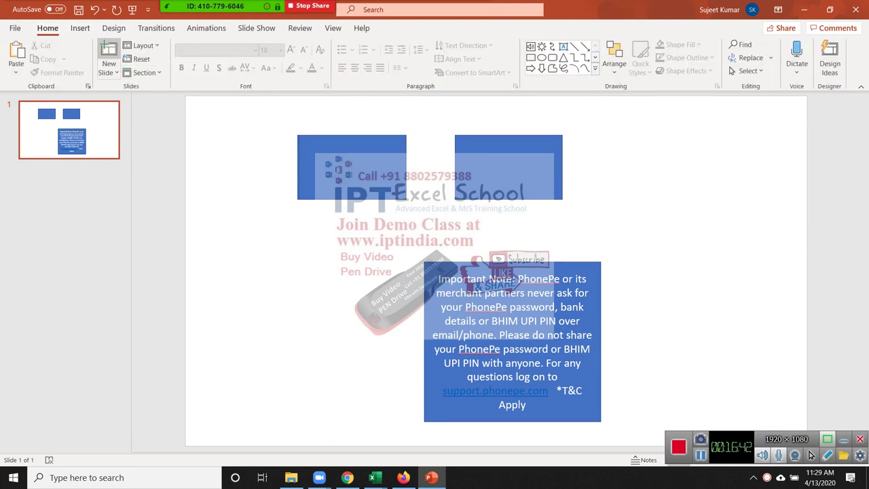
left_click(109, 53)
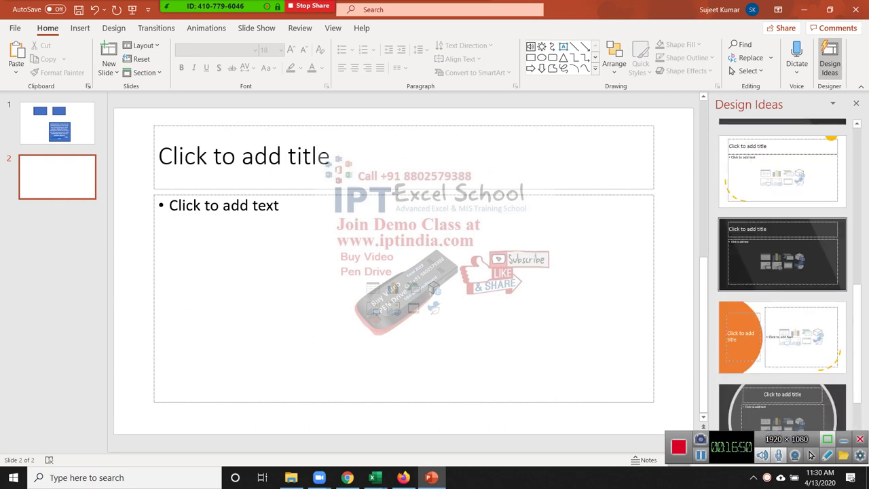
key("Page_Up")
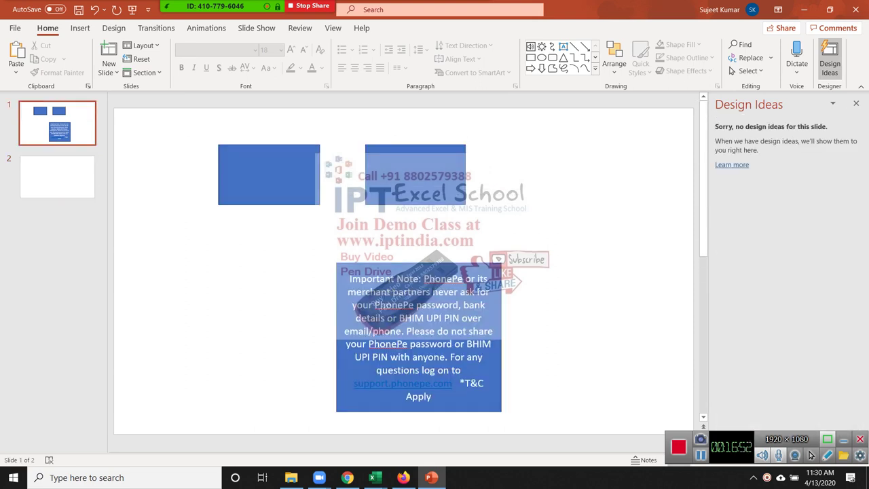
left_click(856, 104)
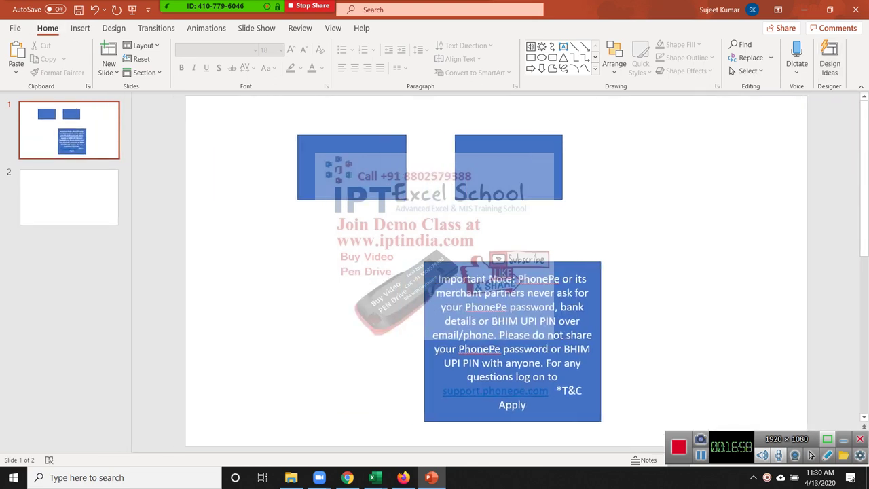
Look through the dictation language list and the Insert > Audio options without choosing anything.
left_click(797, 73)
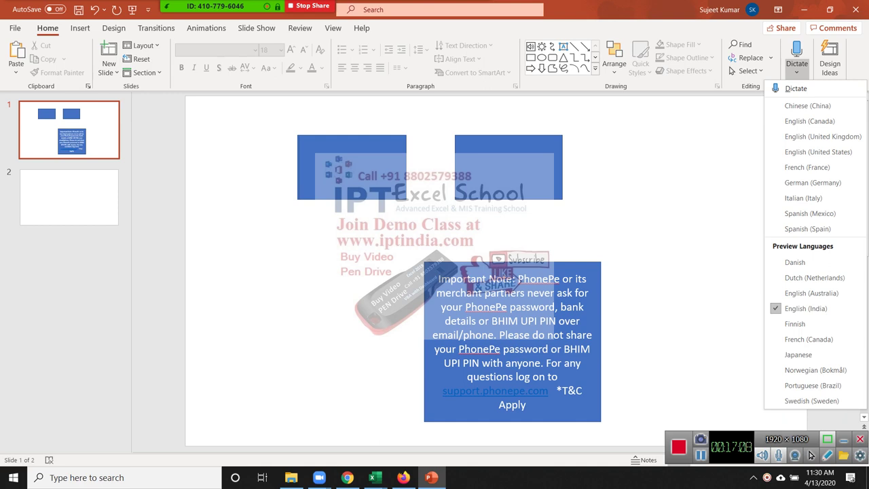
key("Escape")
key("alt+n")
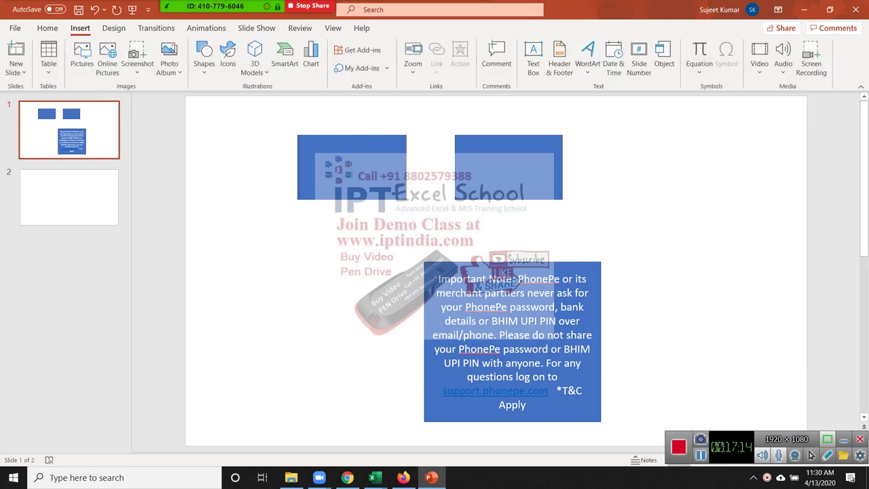
key("alt+n")
key("o")
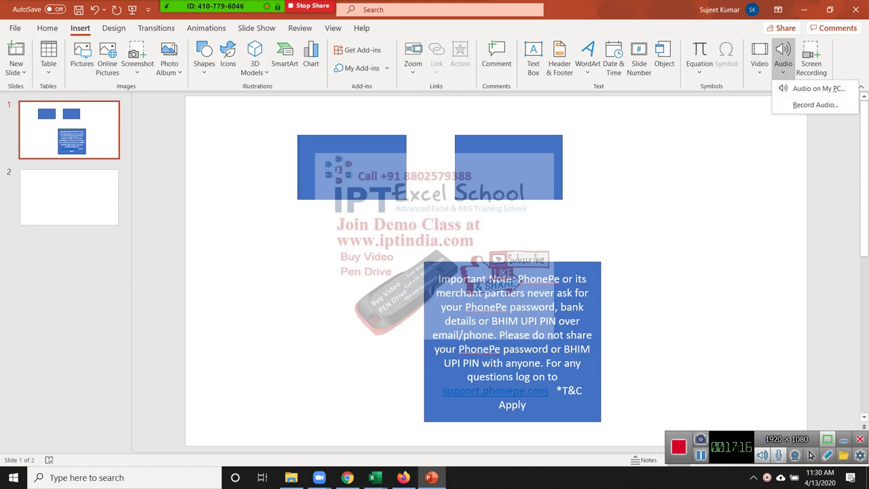
key("Down")
key("Down")
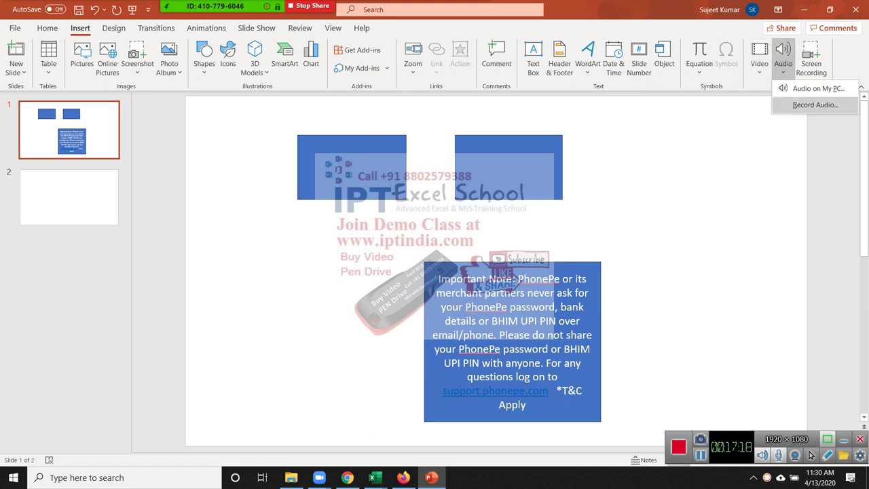
Close the open menus and bring slide 2 into view.
left_click(122, 12)
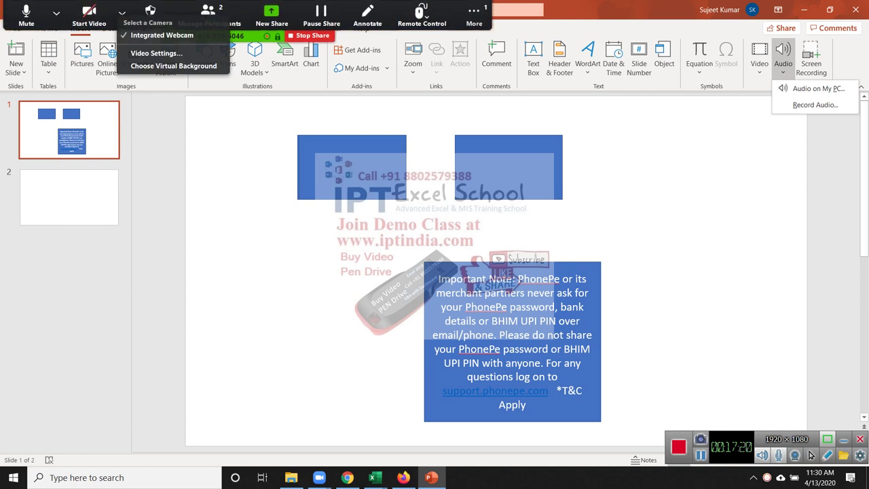
key("Escape")
key("Escape")
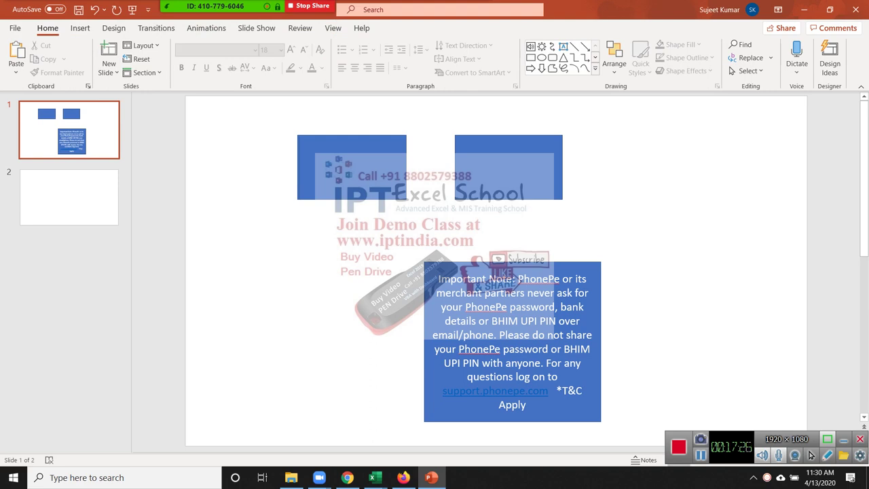
left_click(797, 58)
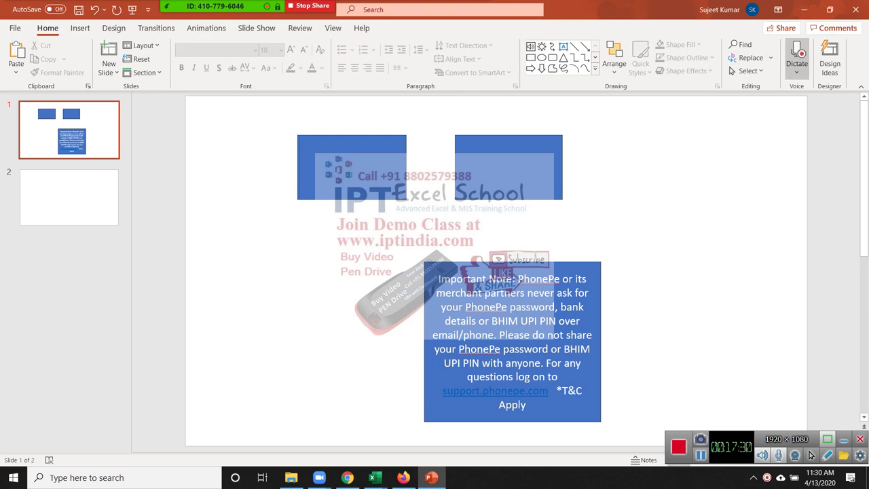
key("Down")
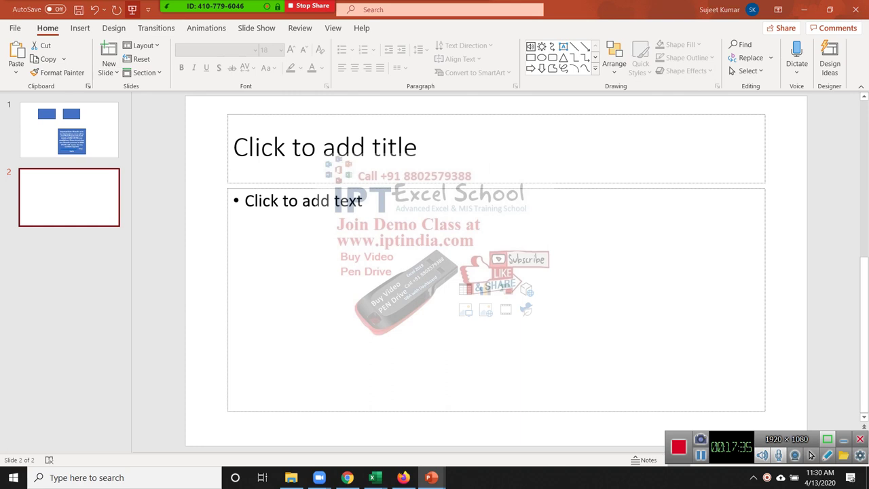
key("F5")
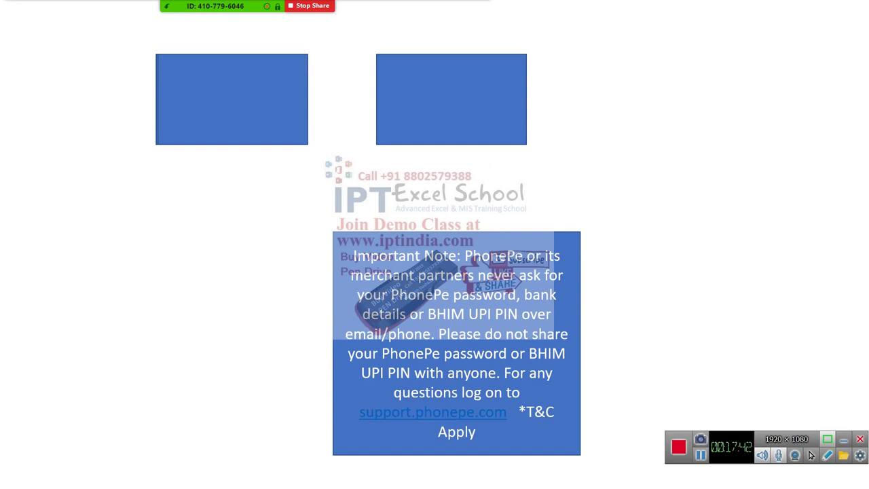
key("Right")
key("Right")
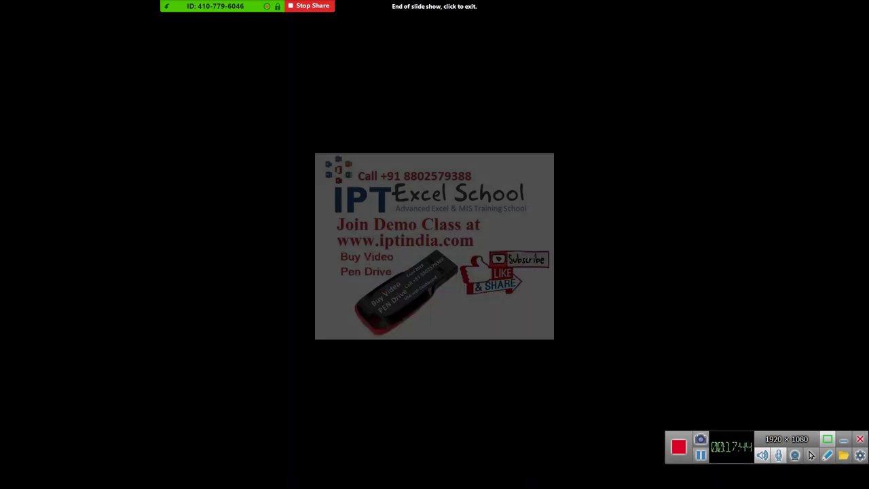
key("Right")
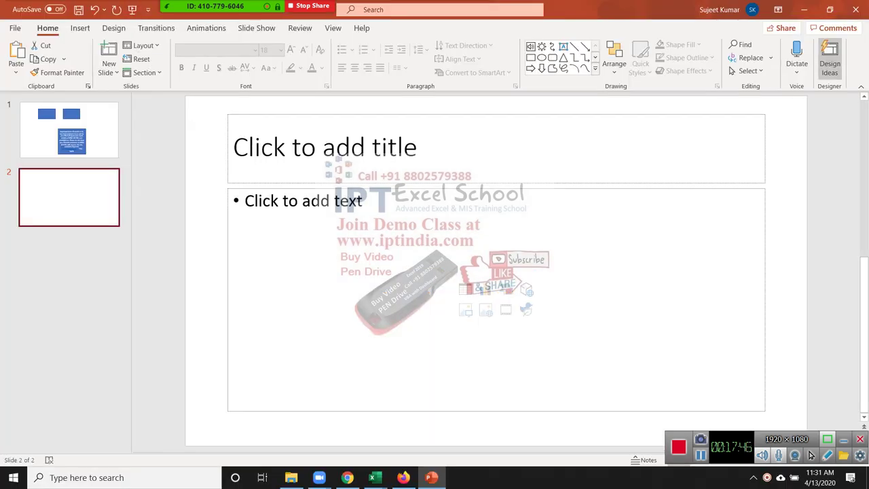
left_click(797, 72)
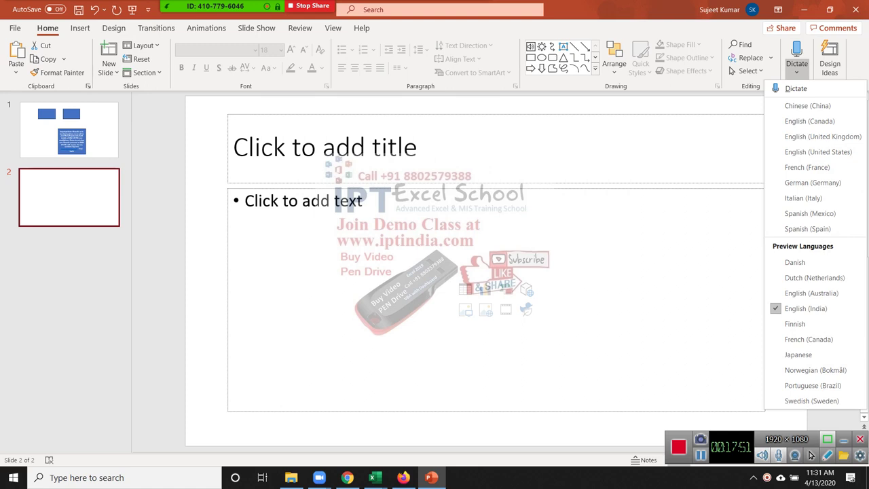
key("Escape")
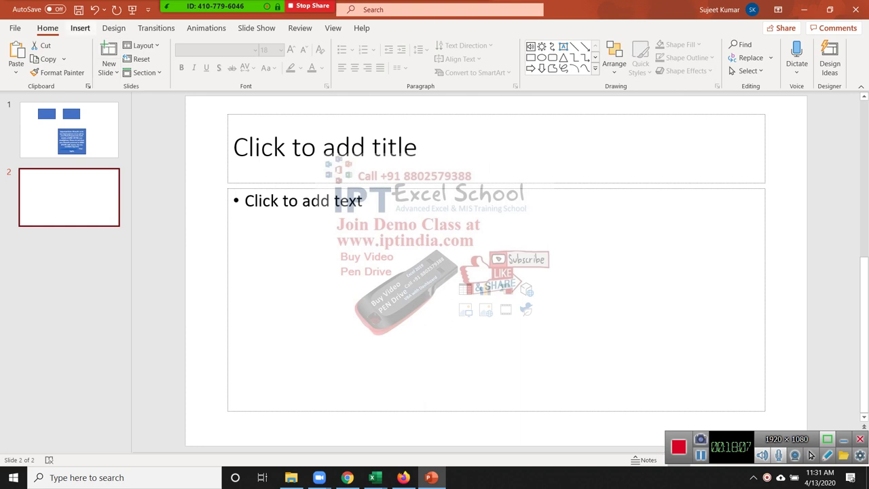
Look over the available slide layouts but leave them unchanged.
key("alt+n")
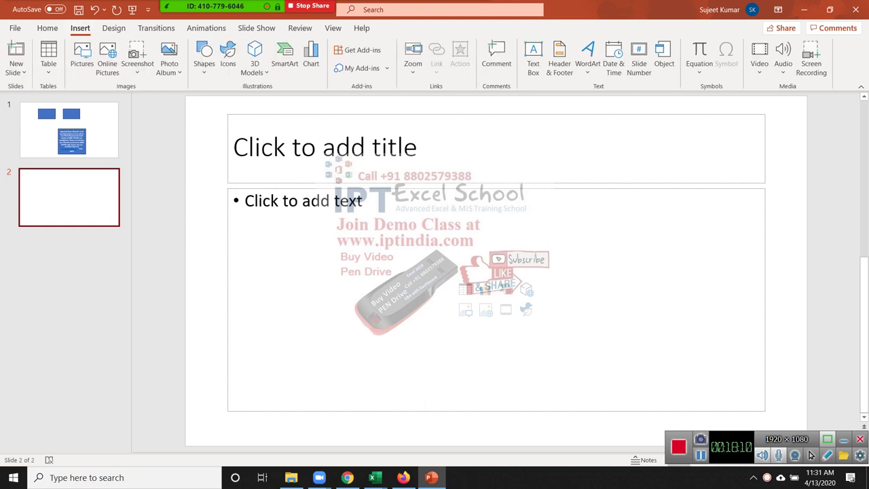
left_click(16, 71)
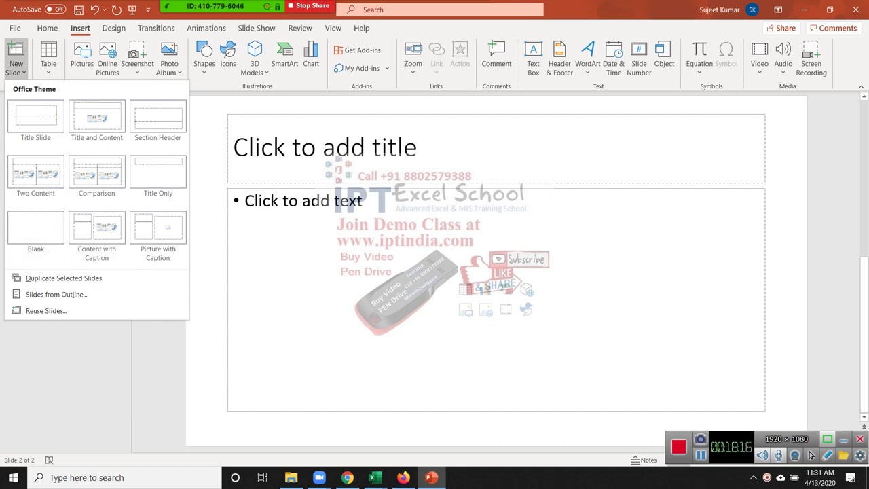
key("Escape")
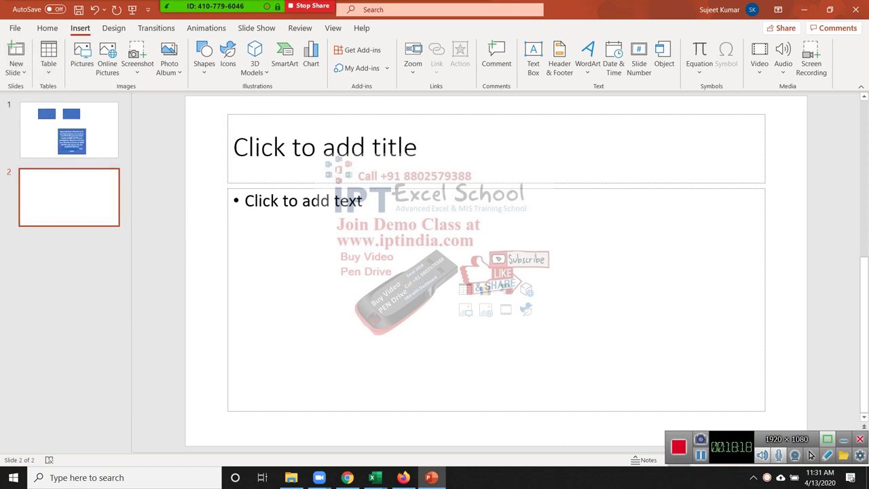
Delete the empty body and title placeholders from slide 2.
left_click(497, 299)
key("Delete")
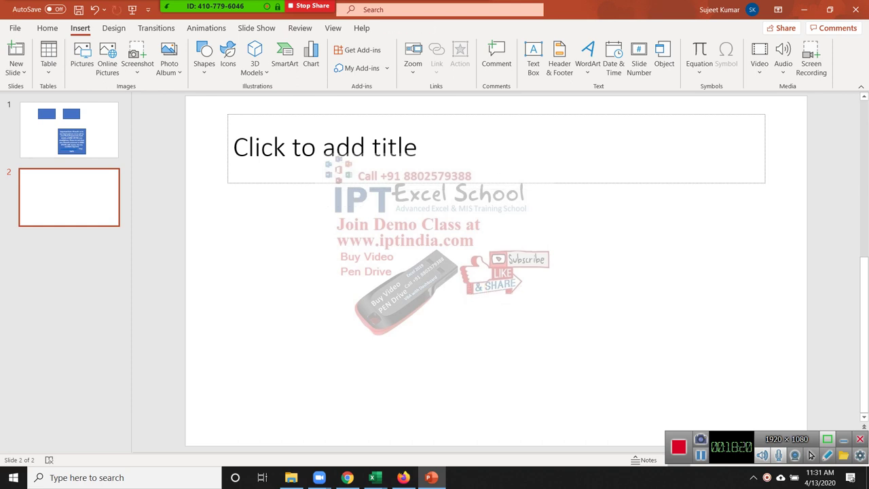
left_click(496, 115)
key("Delete")
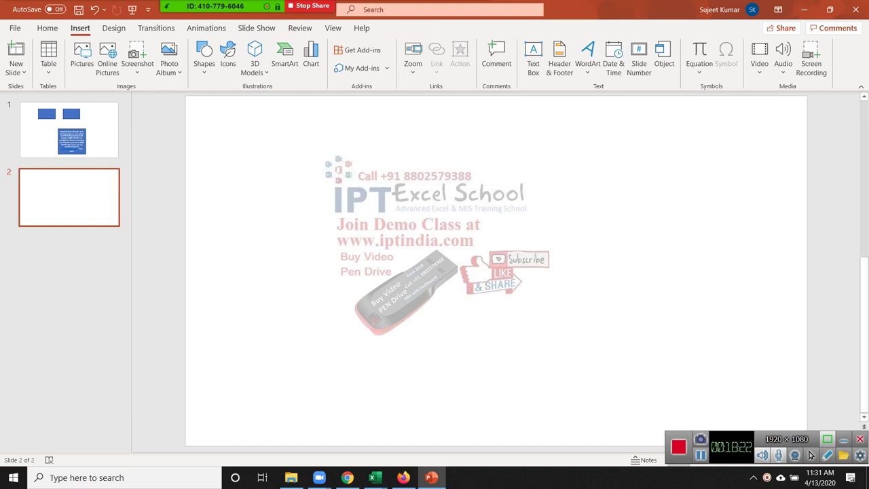
left_click(48, 58)
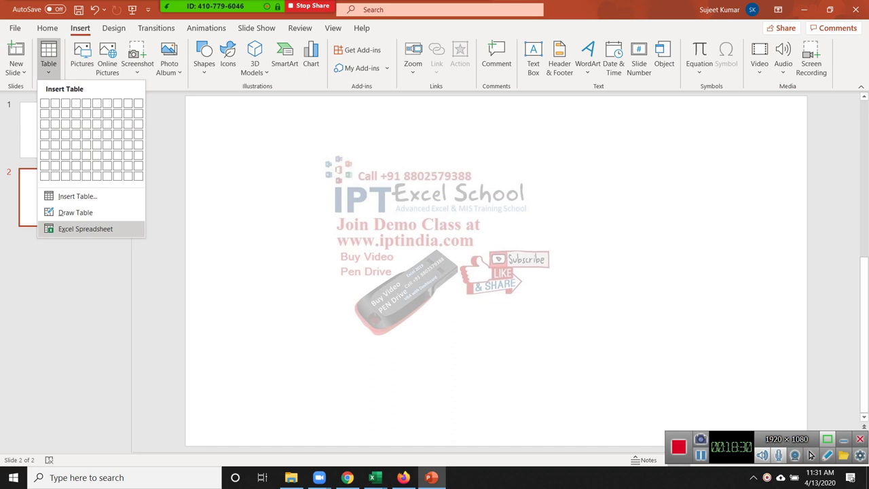
Embed an Excel spreadsheet on slide 2, enlarge it to columns A–K and rows 1–18, then delete it.
left_click(85, 229)
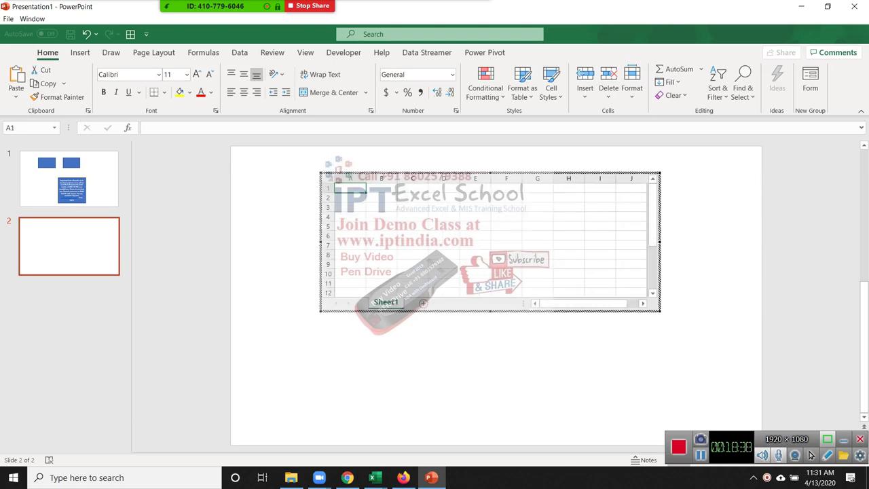
left_click_drag(659, 310, 691, 368)
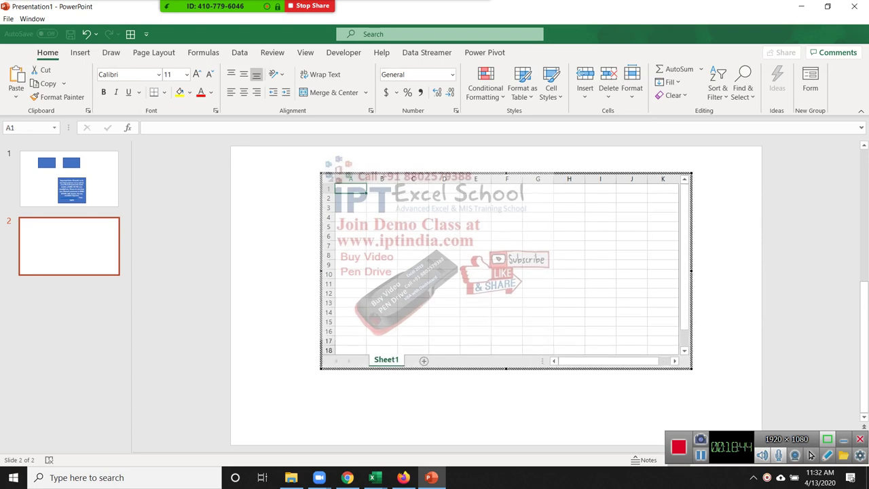
key("Escape")
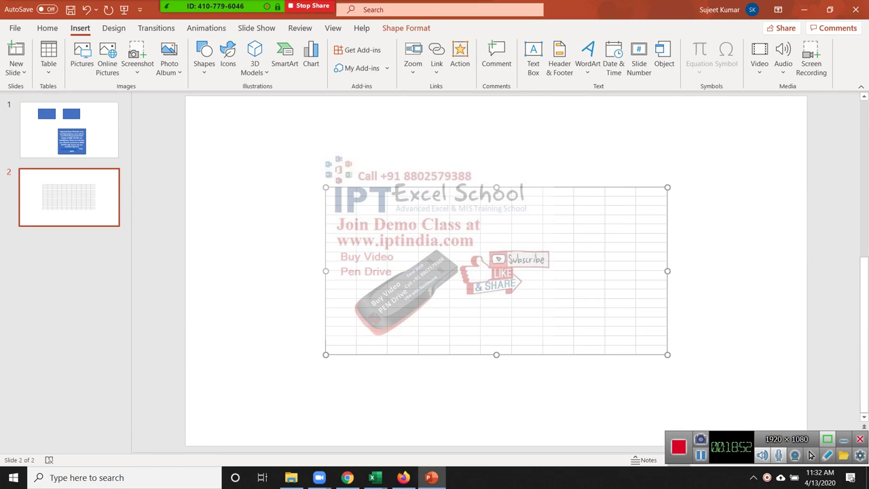
key("Delete")
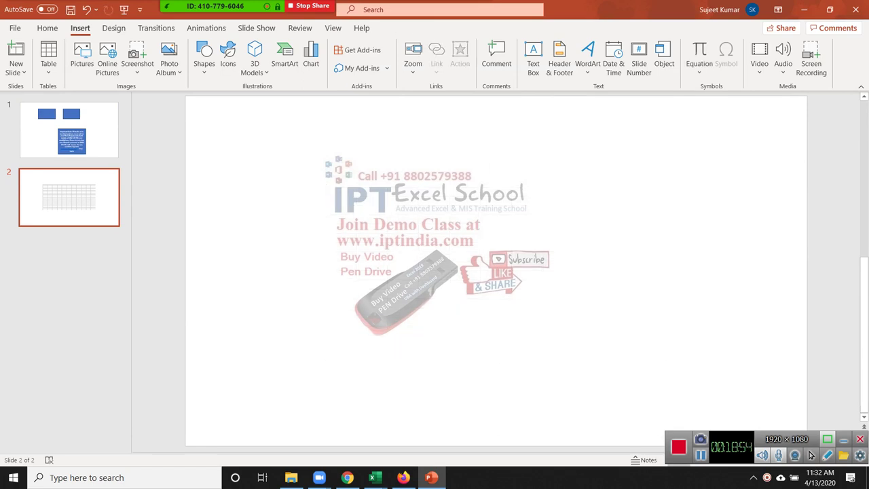